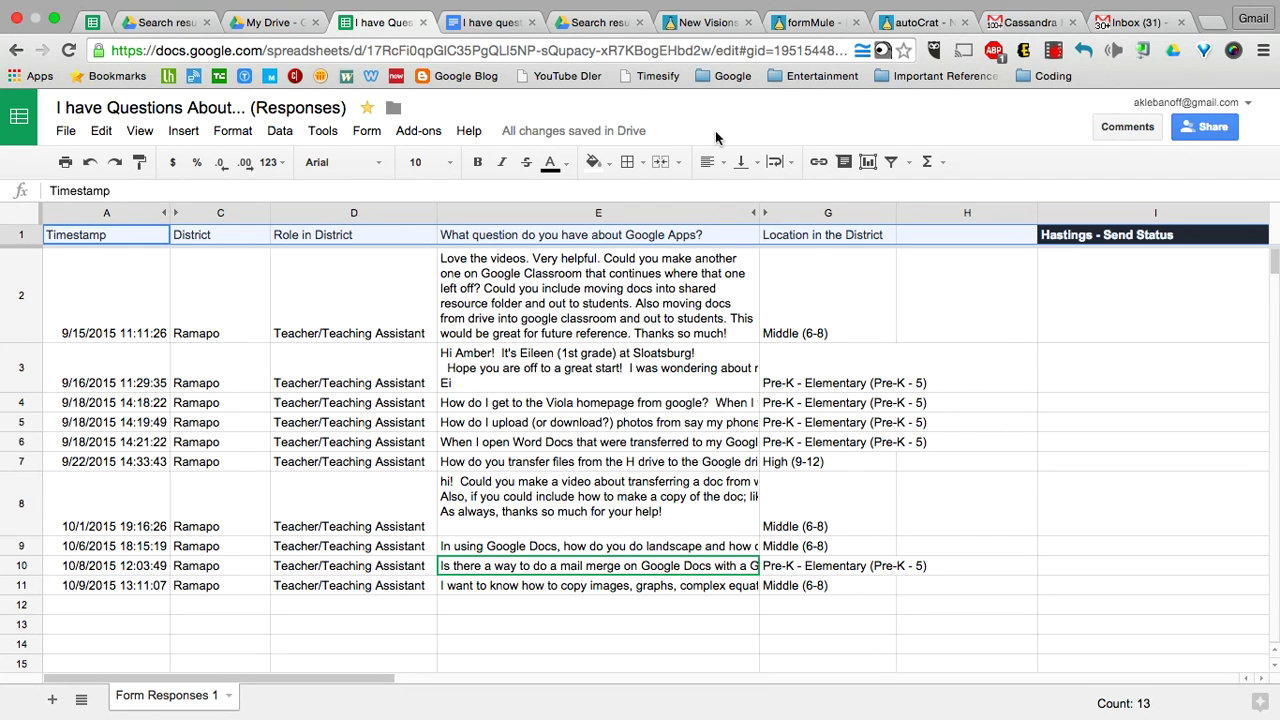
Review the autoCrat page and the list of add-ons on the New Visions Cloud Lab website
click(708, 25)
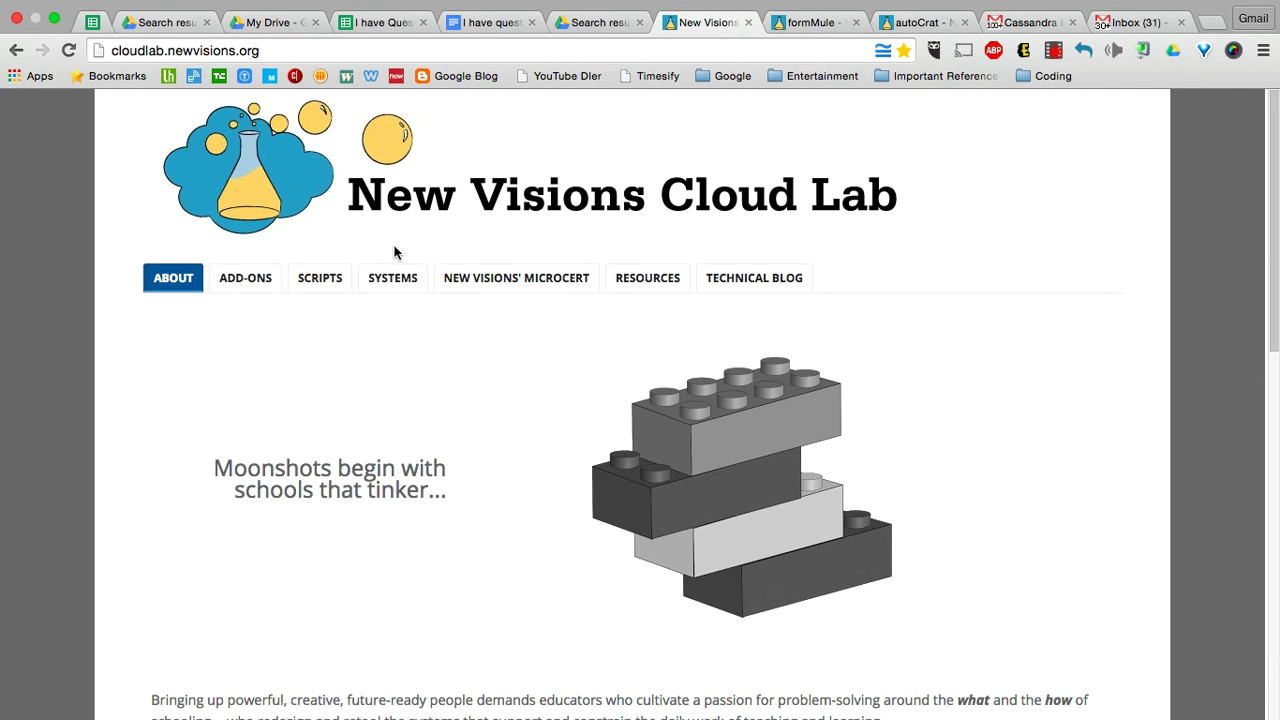
mouse_move(266, 291)
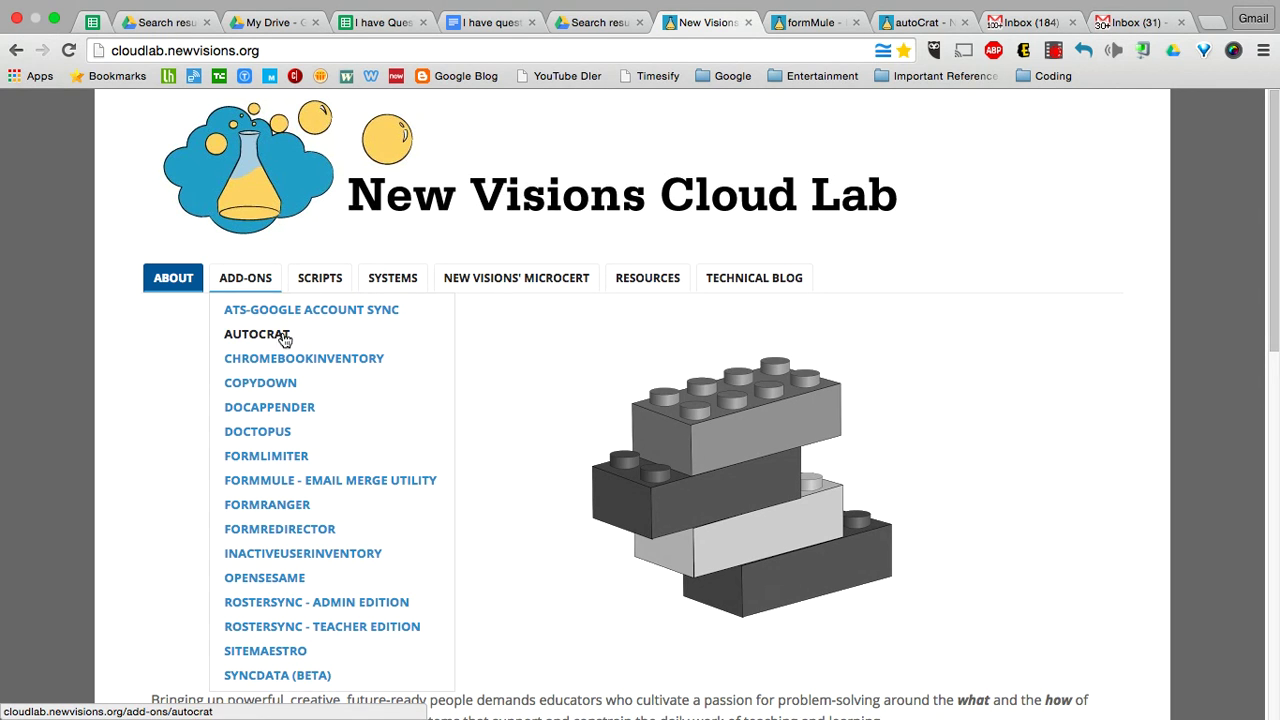
click(930, 22)
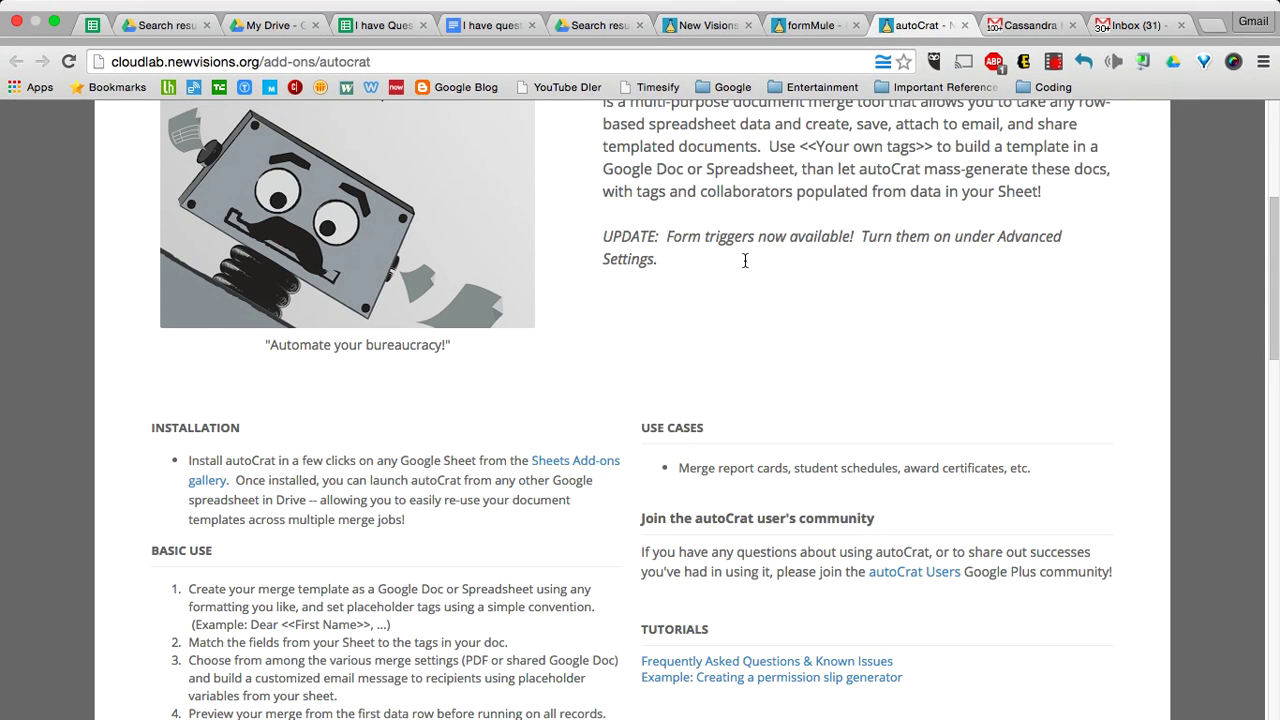
scroll(745, 260, up, 5)
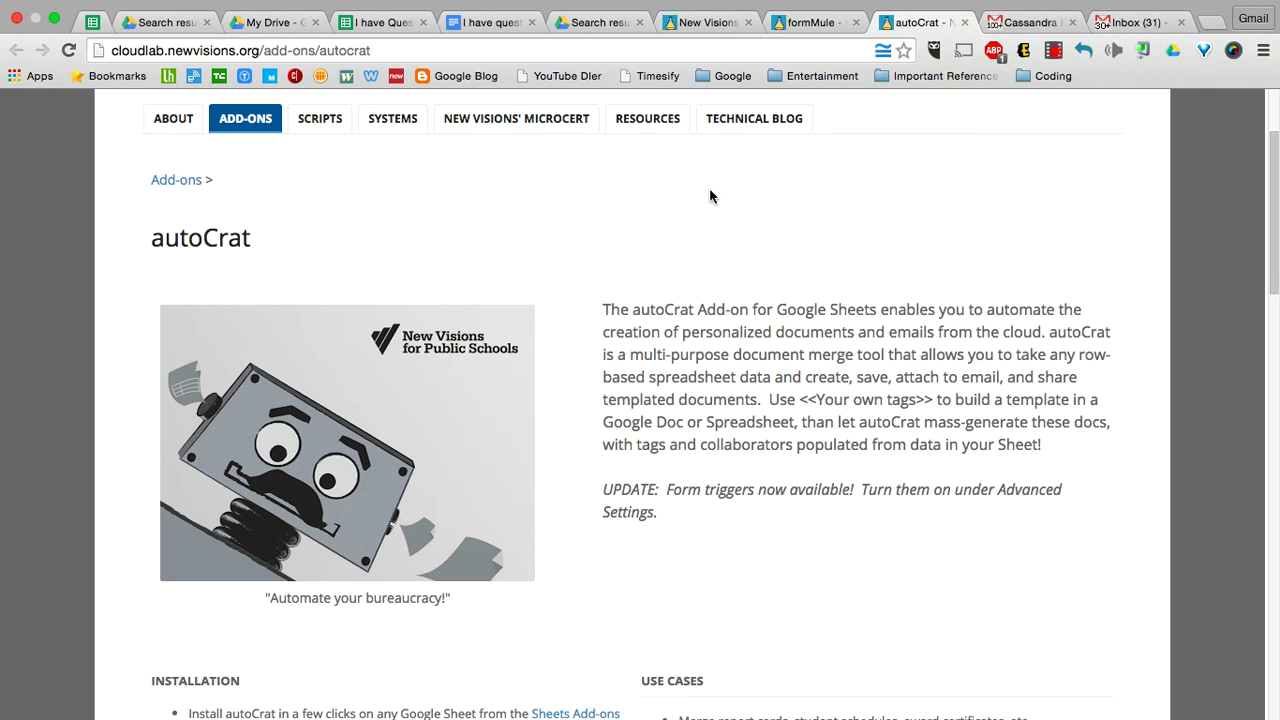
mouse_move(250, 124)
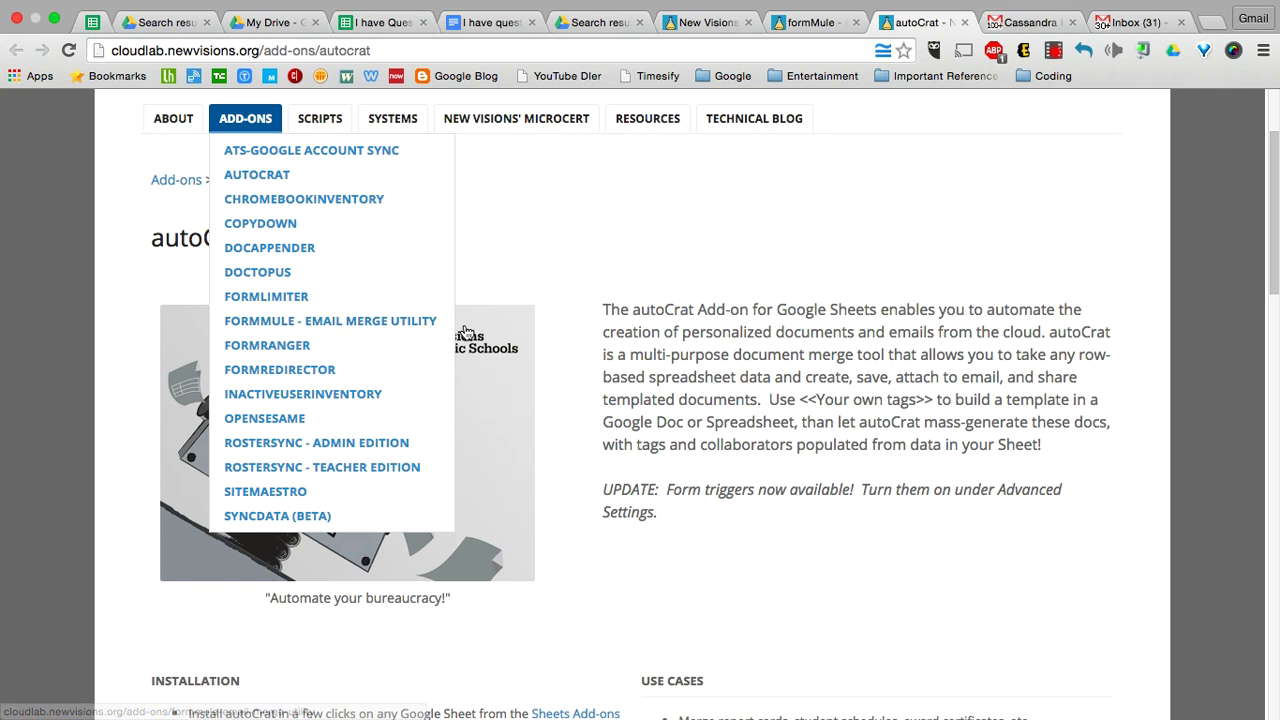
Search the add-ons gallery for "autocrat" from the form responses spreadsheet, and close the gallery
click(392, 22)
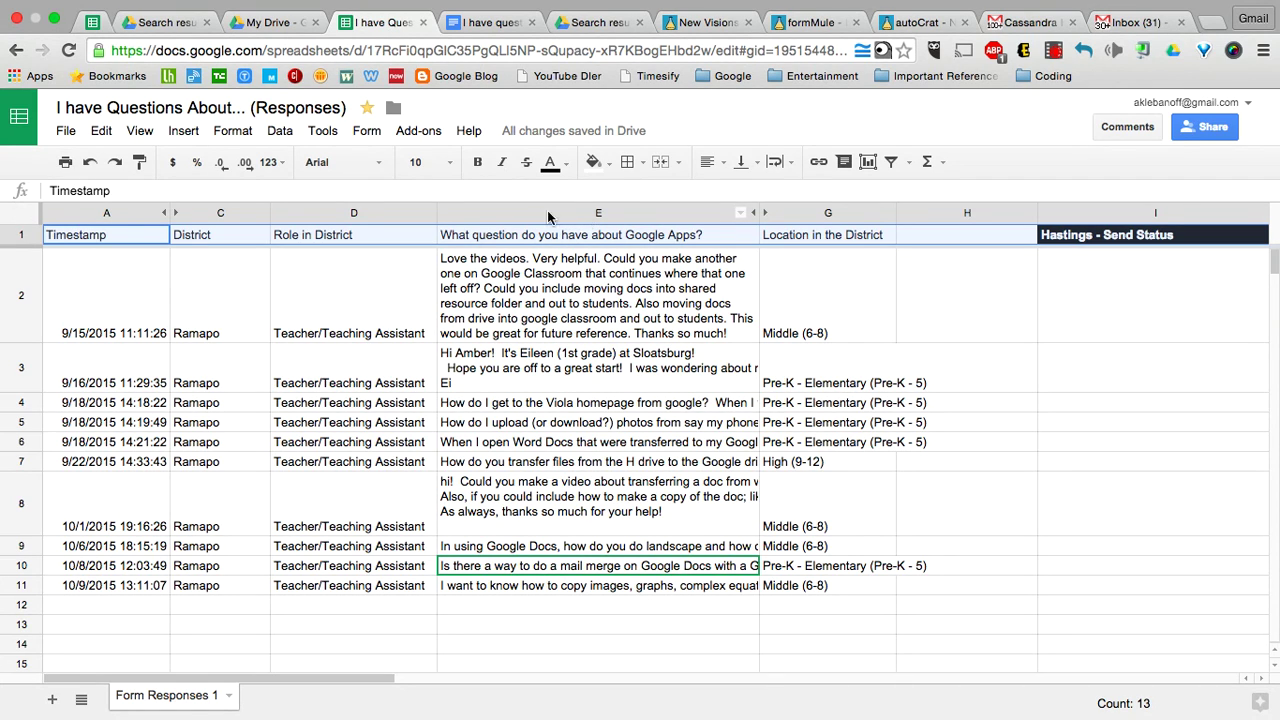
click(434, 138)
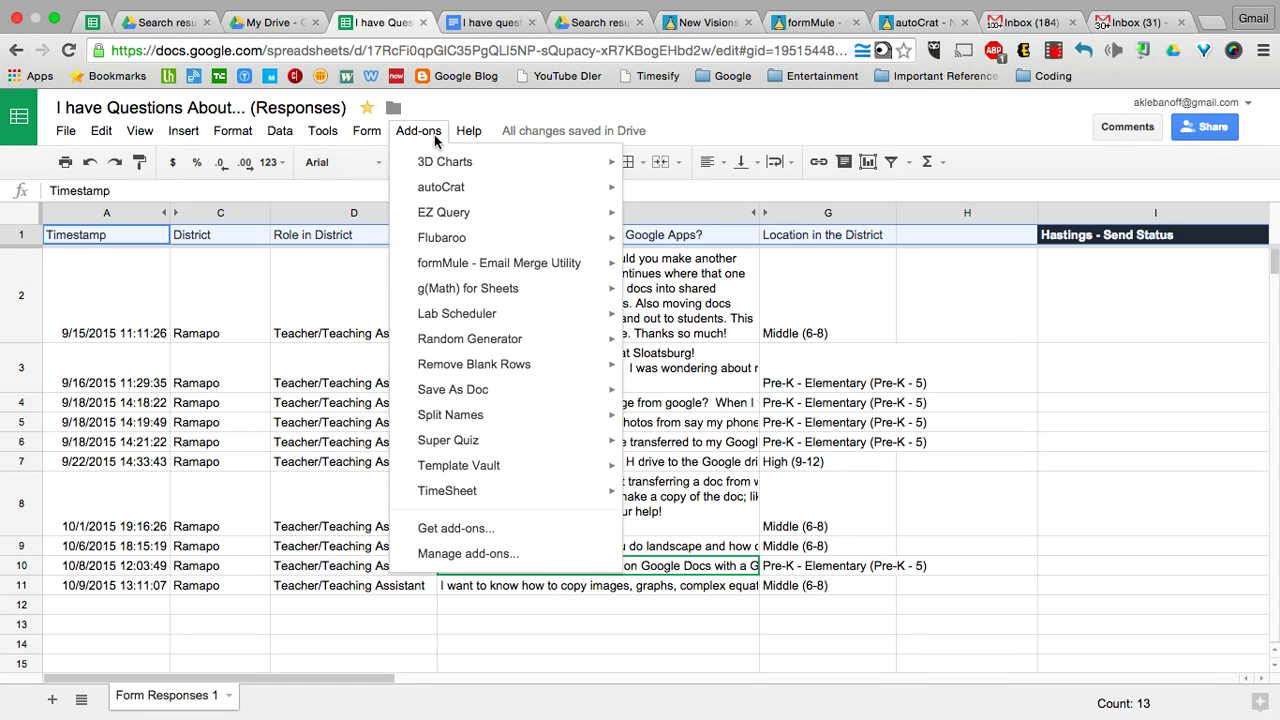
click(553, 530)
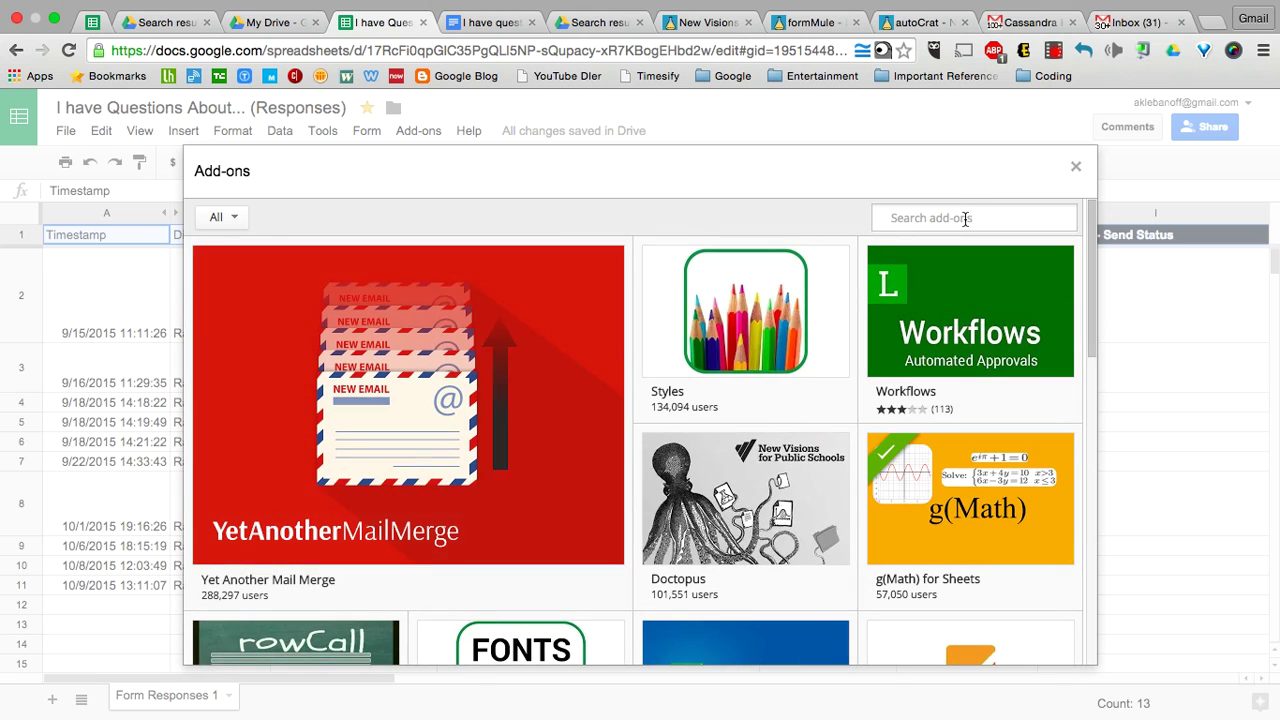
click(965, 219)
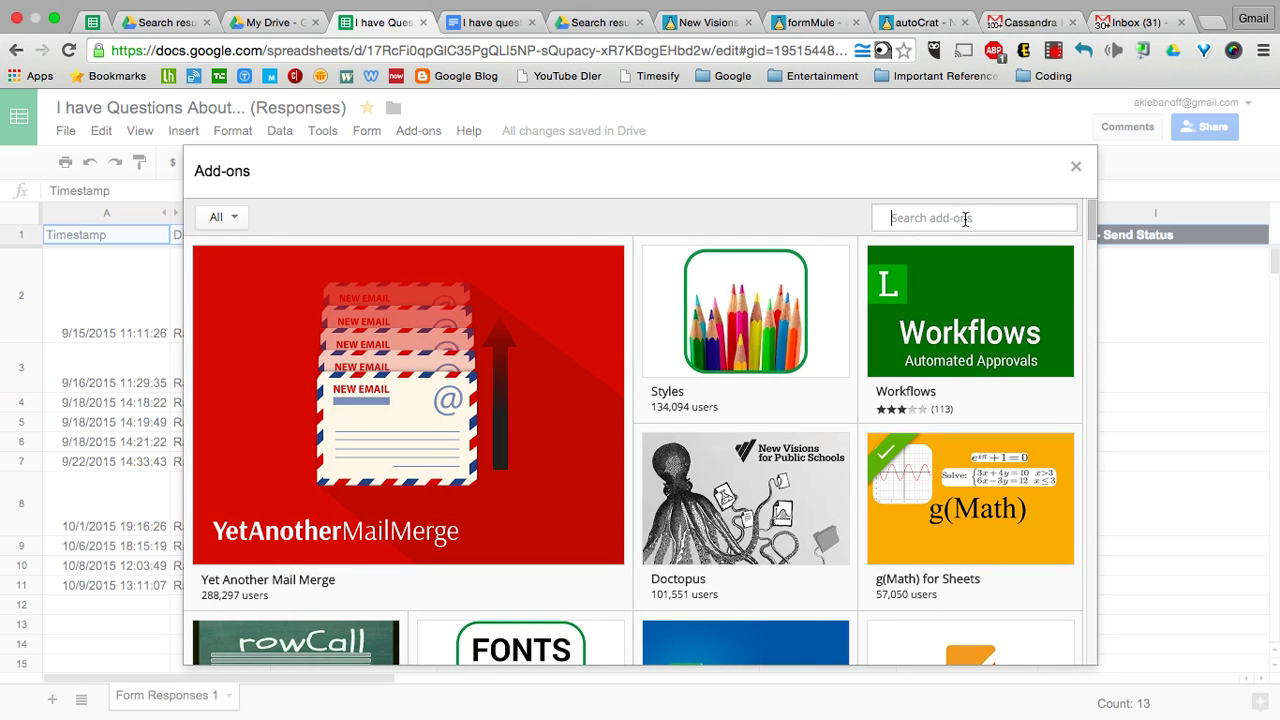
text(autocrat)
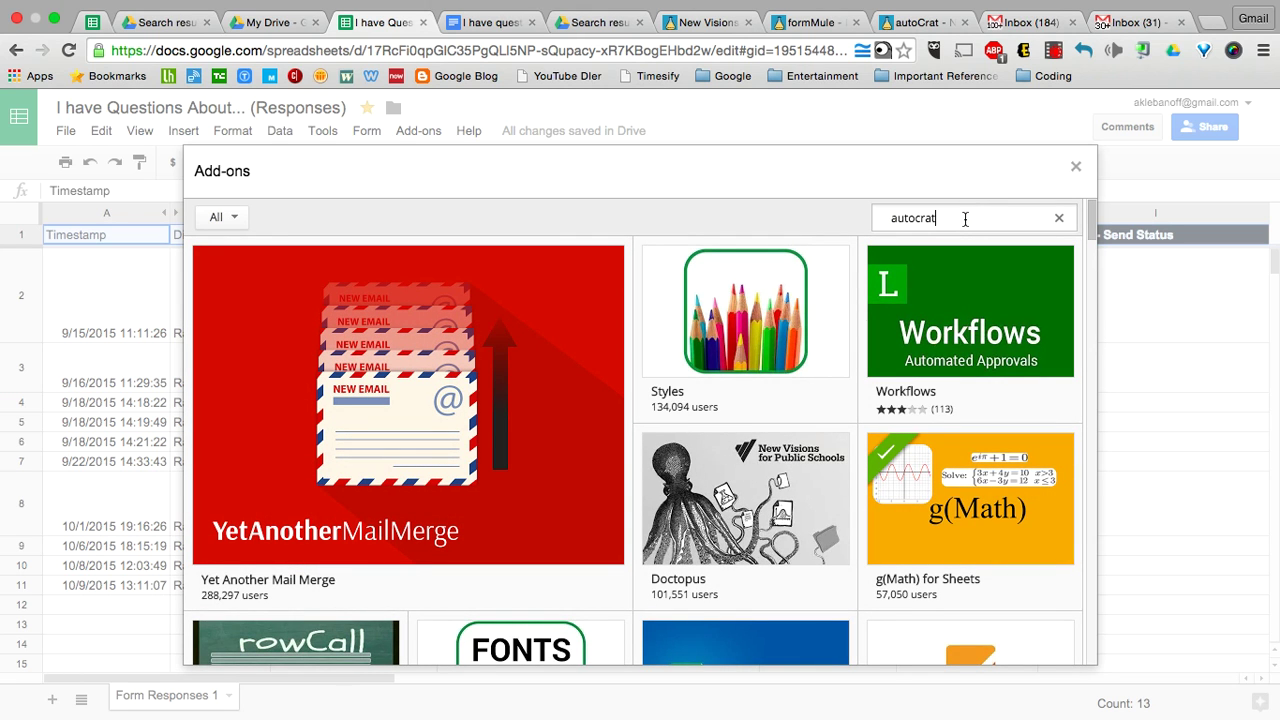
key(Return)
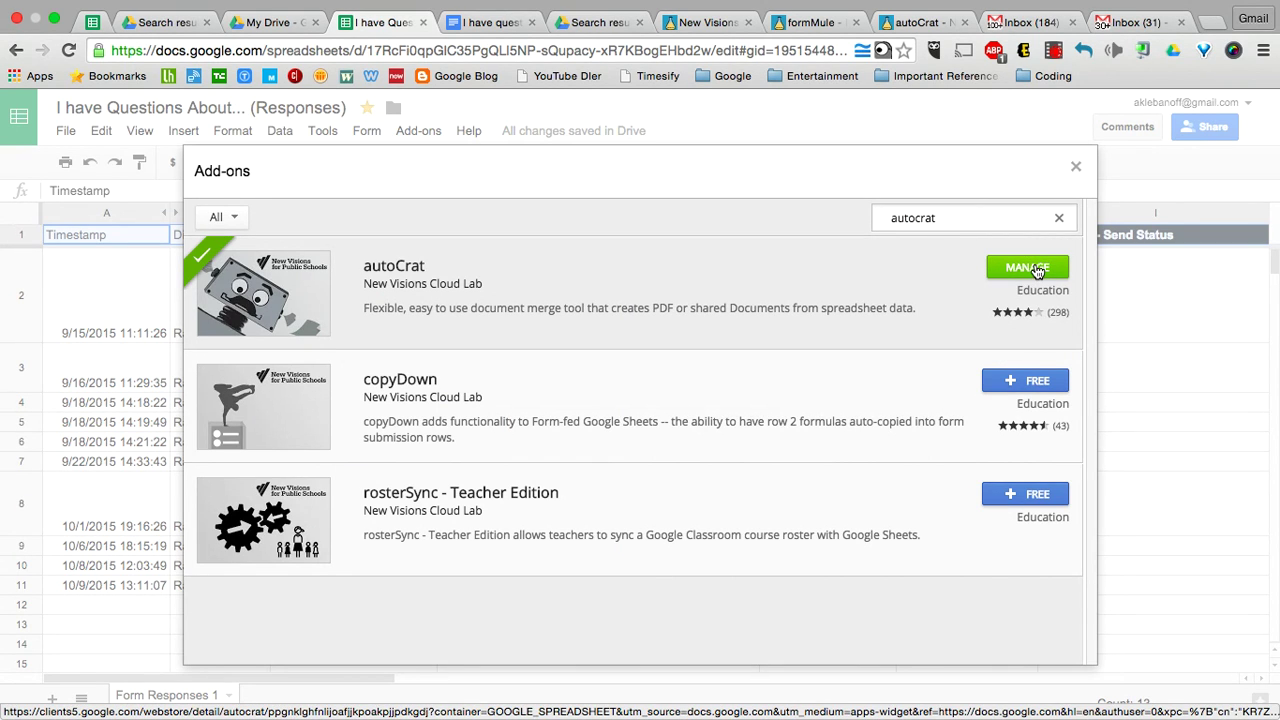
click(1076, 166)
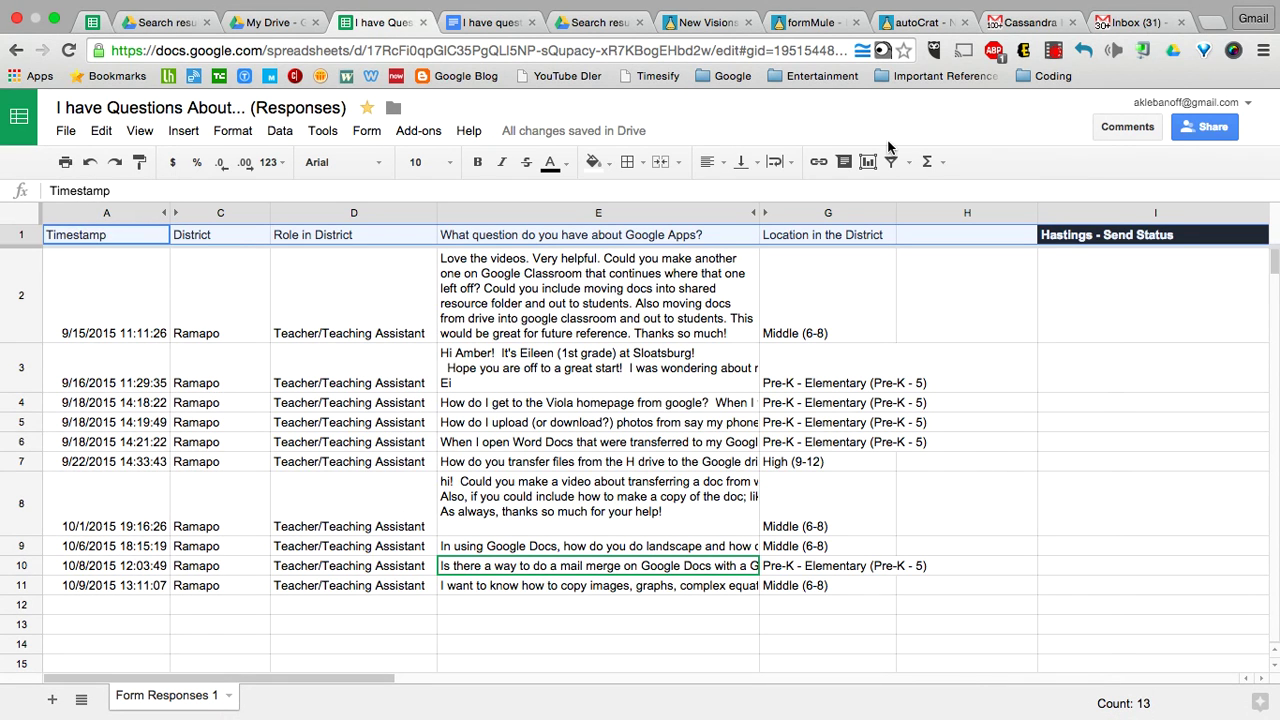
Launch the autoCrat add-on in the responses spreadsheet and check the template choices offered for a new merge job
click(437, 137)
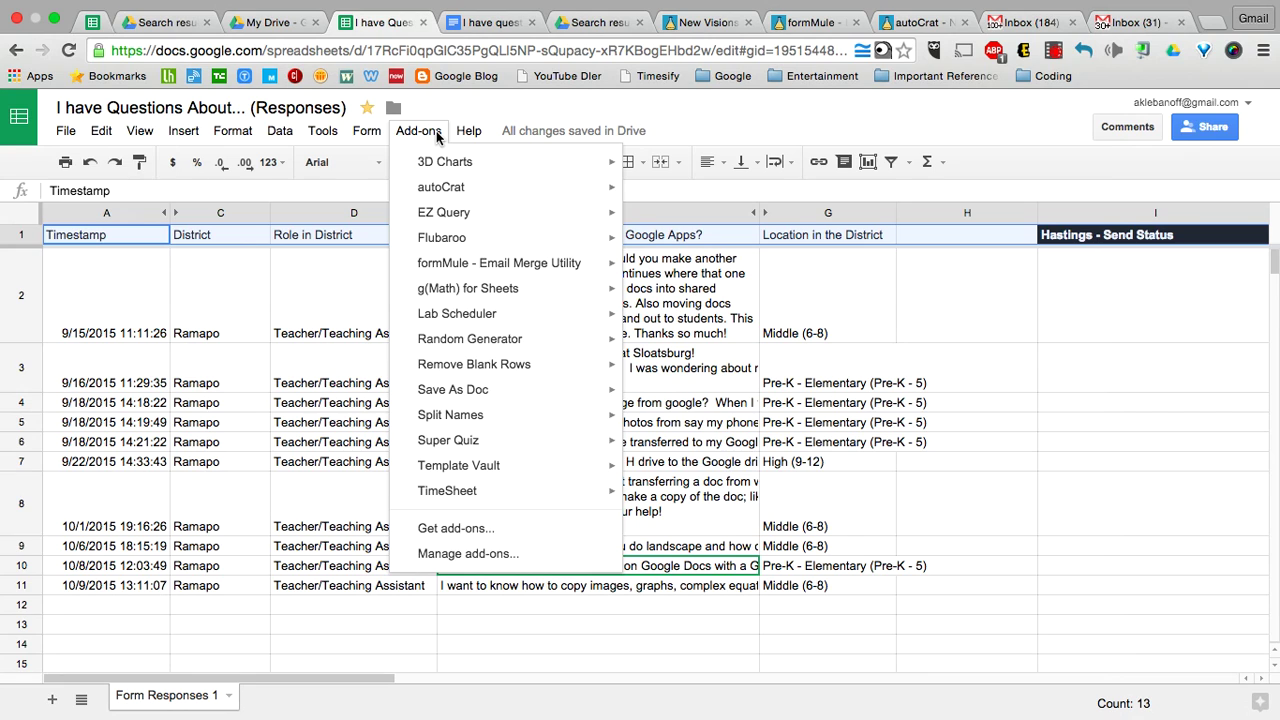
mouse_move(466, 186)
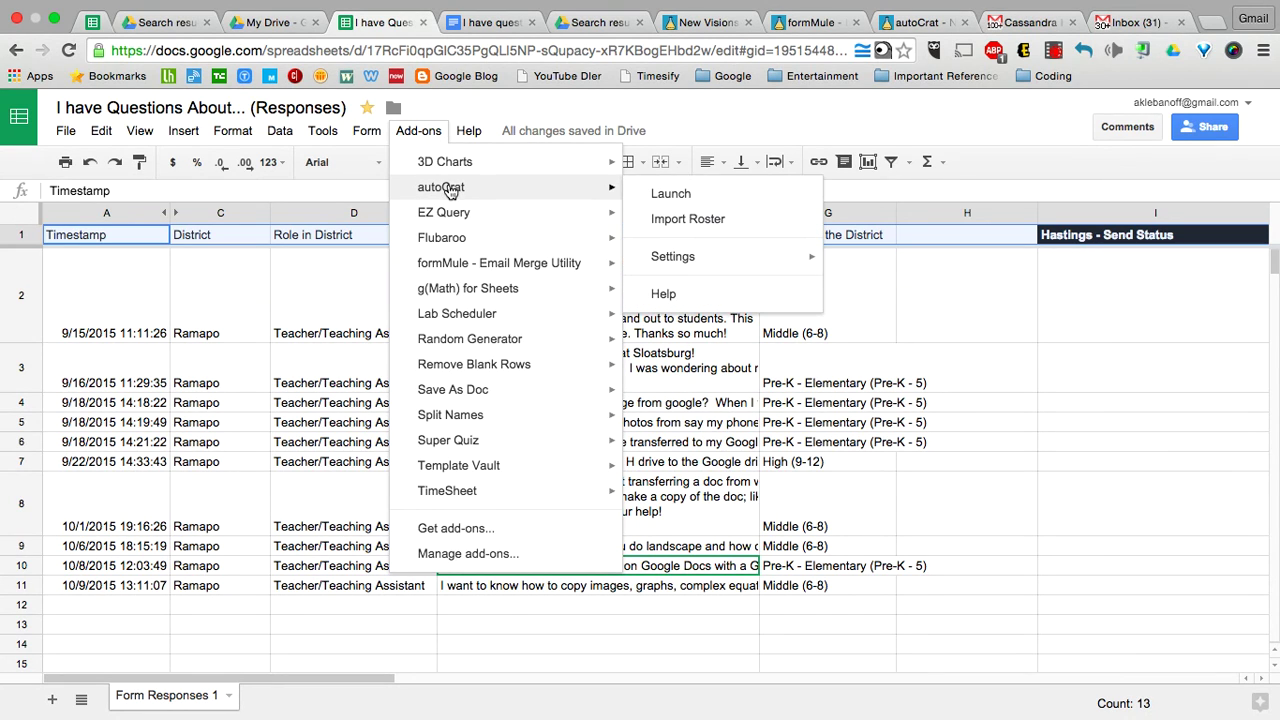
click(711, 198)
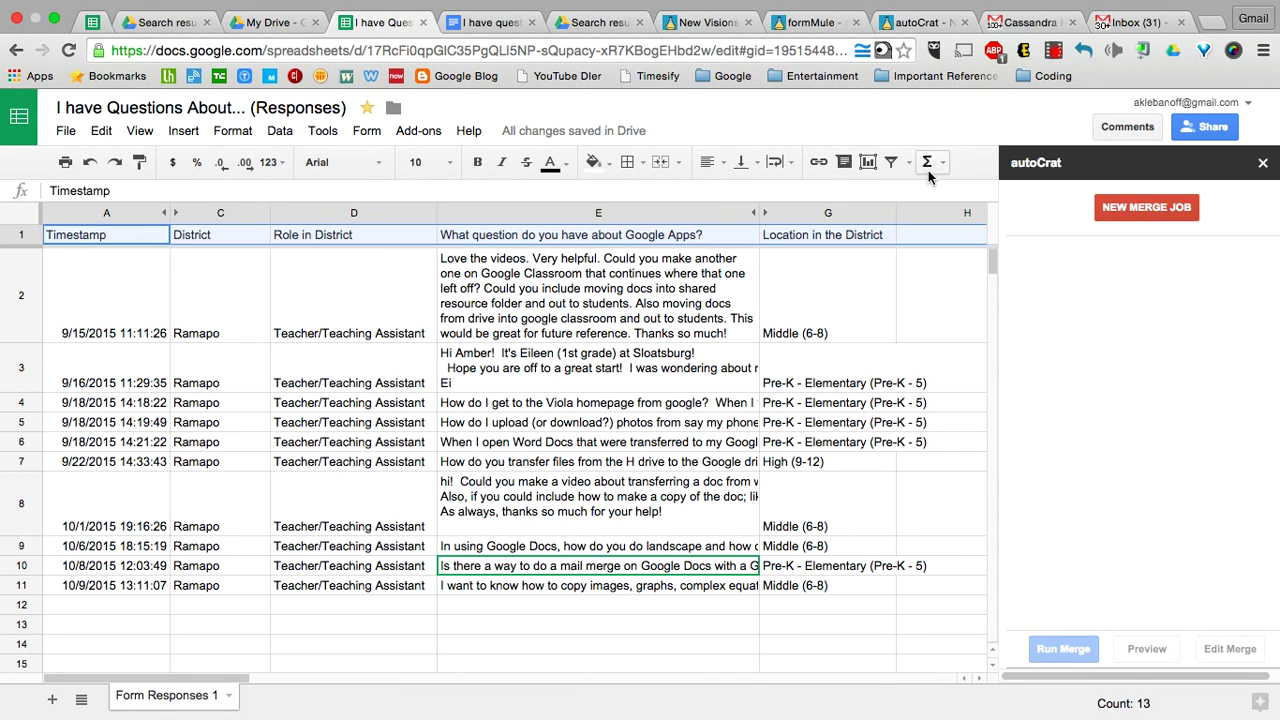
click(1161, 209)
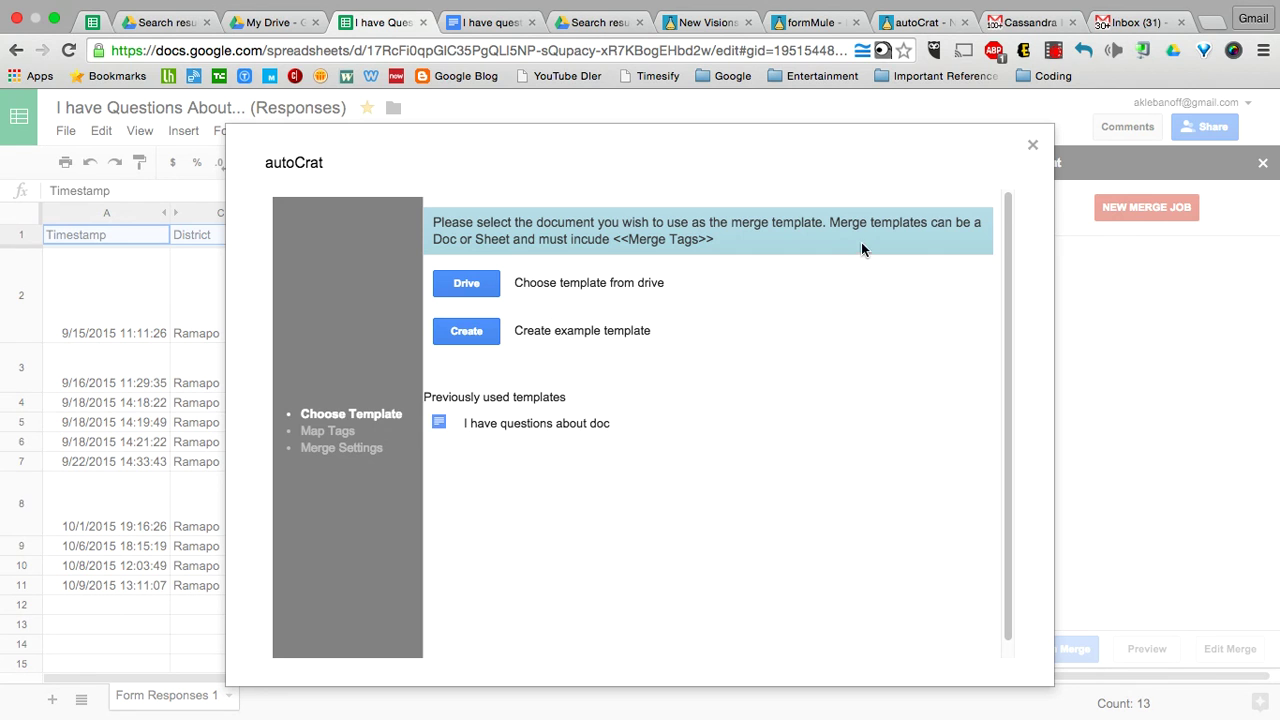
click(1033, 145)
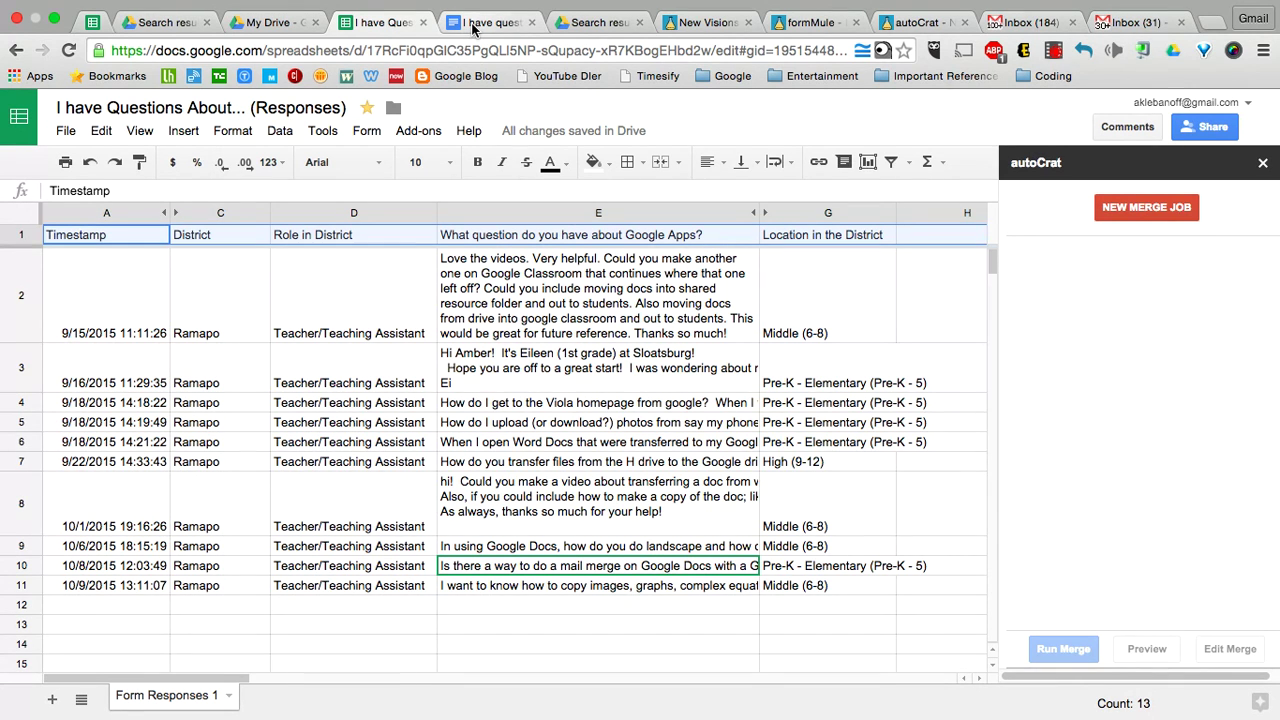
Create a new blank Google document from the responses spreadsheet
click(66, 132)
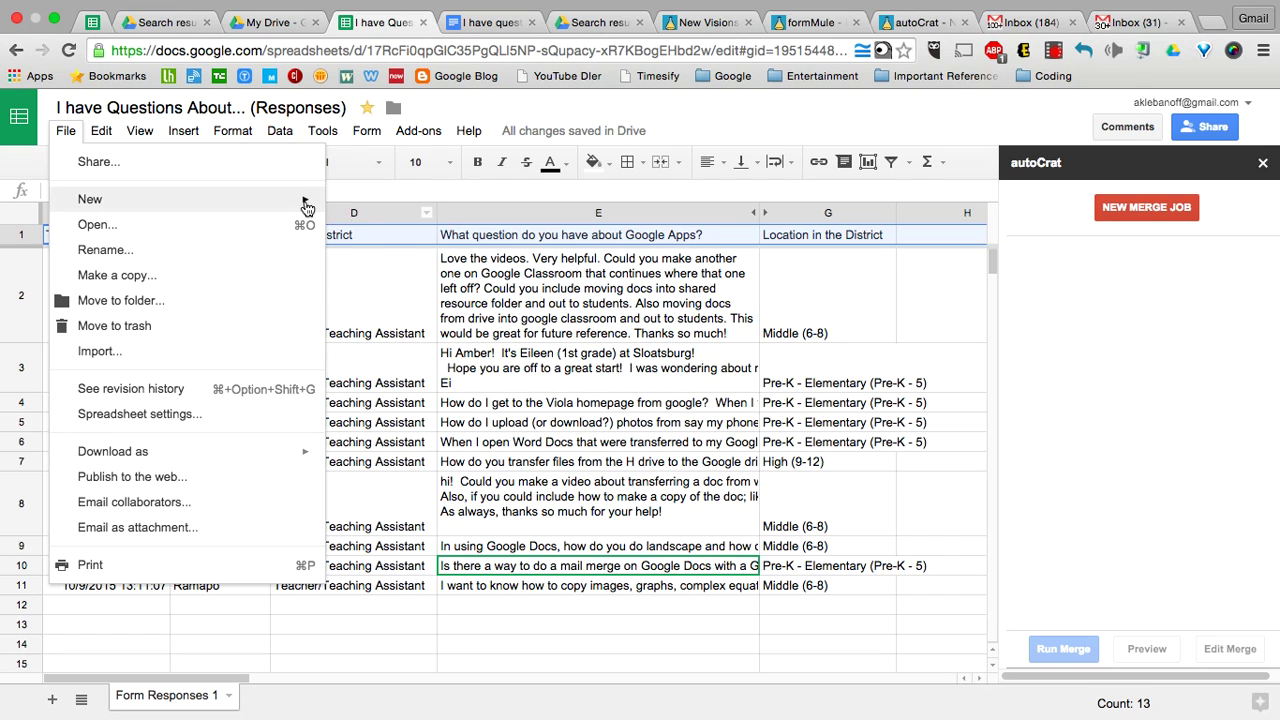
mouse_move(306, 204)
click(373, 210)
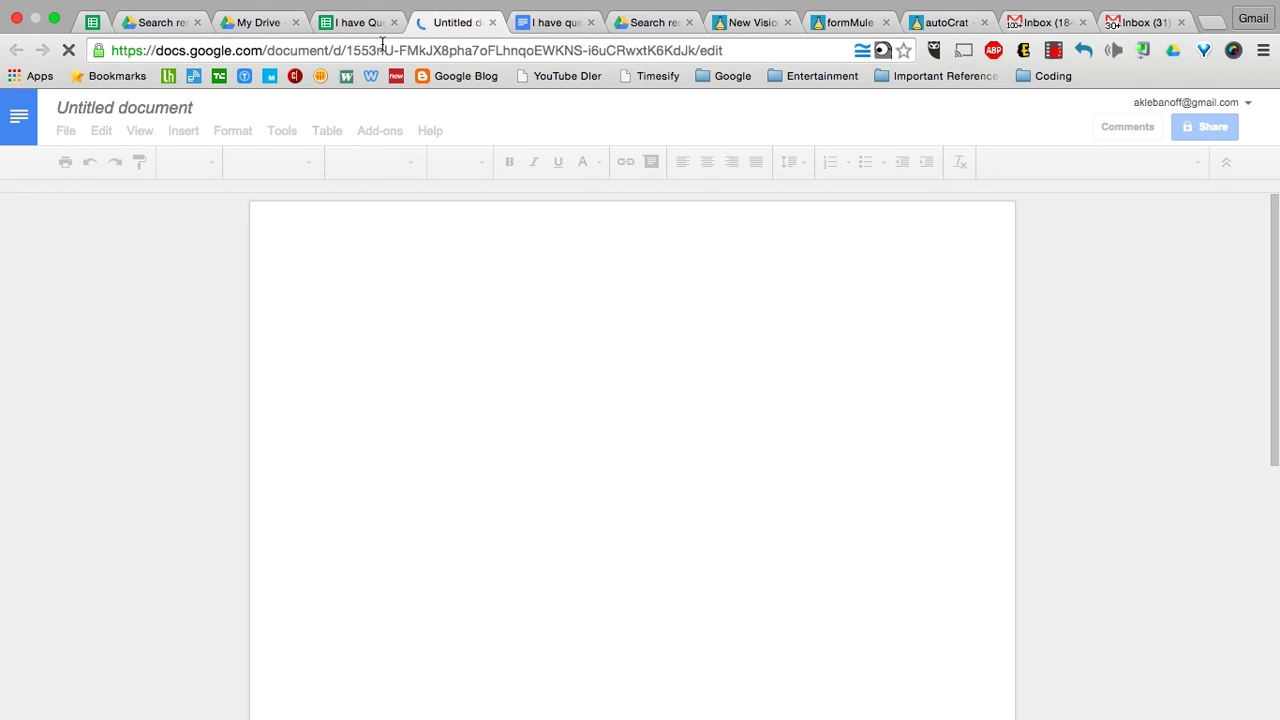
Copy the header row from Timestamp to Location in the District and paste it into the untitled document
click(365, 22)
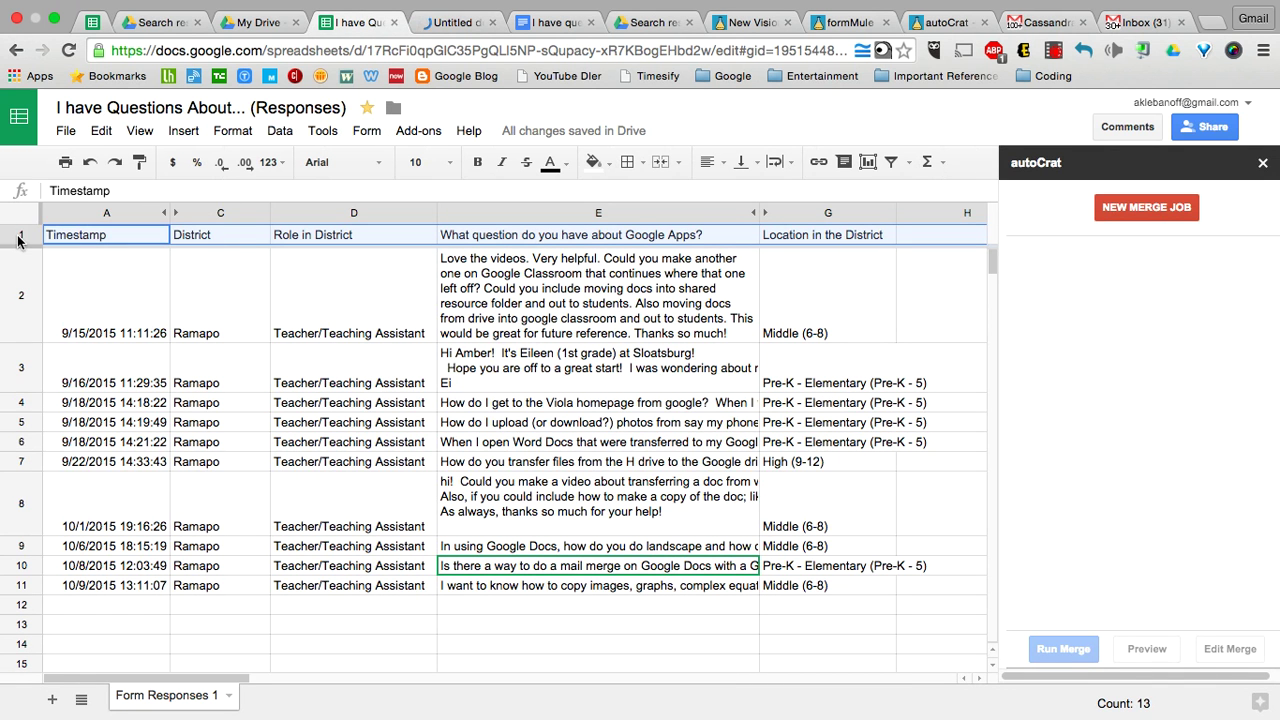
click(865, 234)
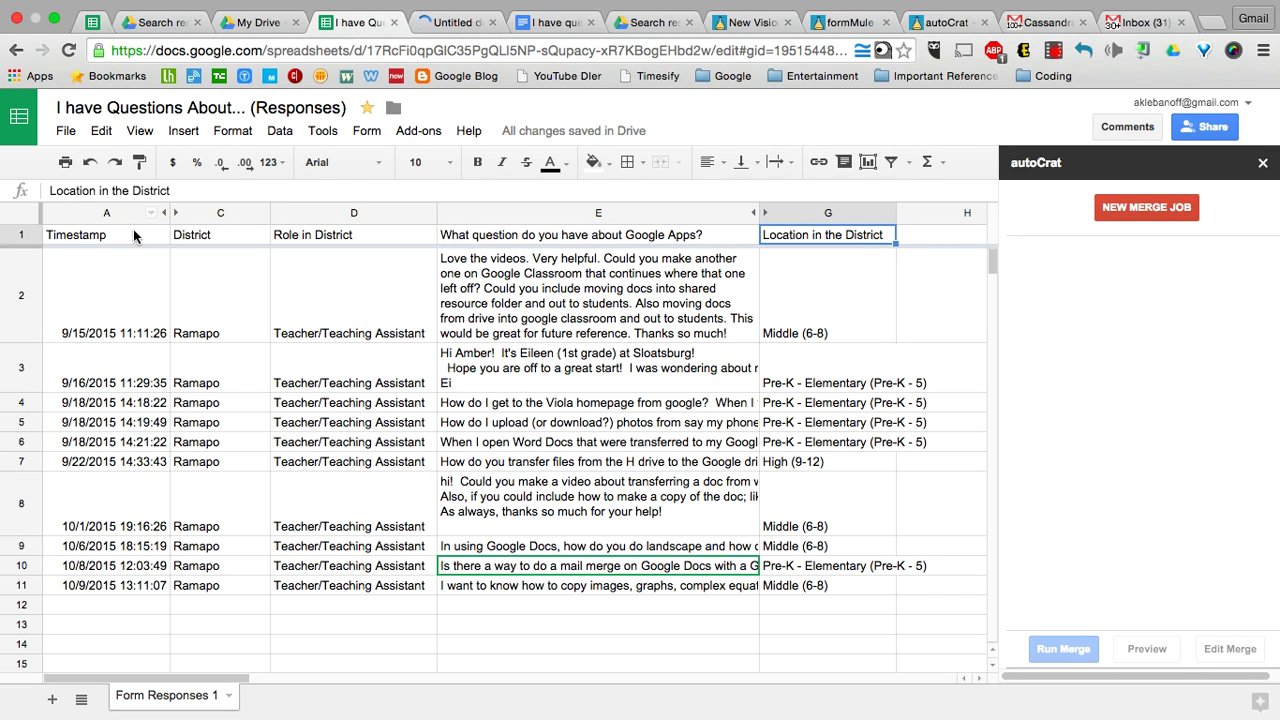
drag(133, 236, 351, 232)
drag(733, 246, 828, 238)
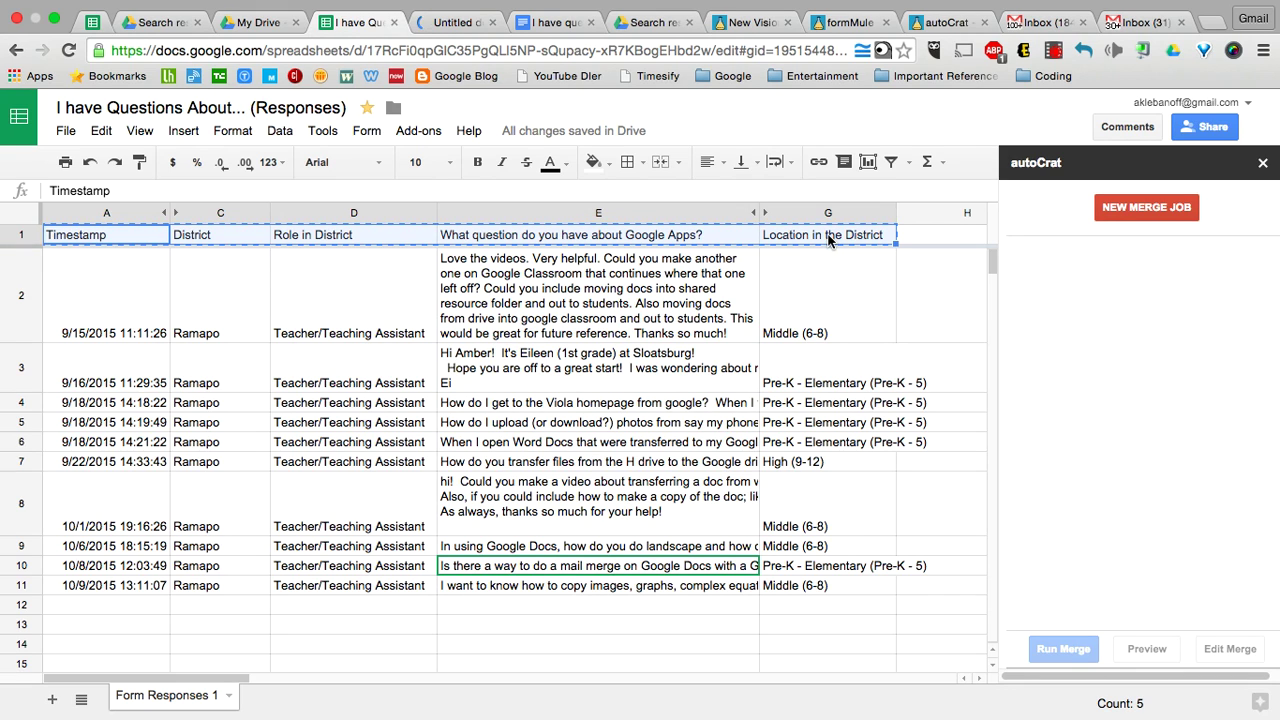
click(456, 24)
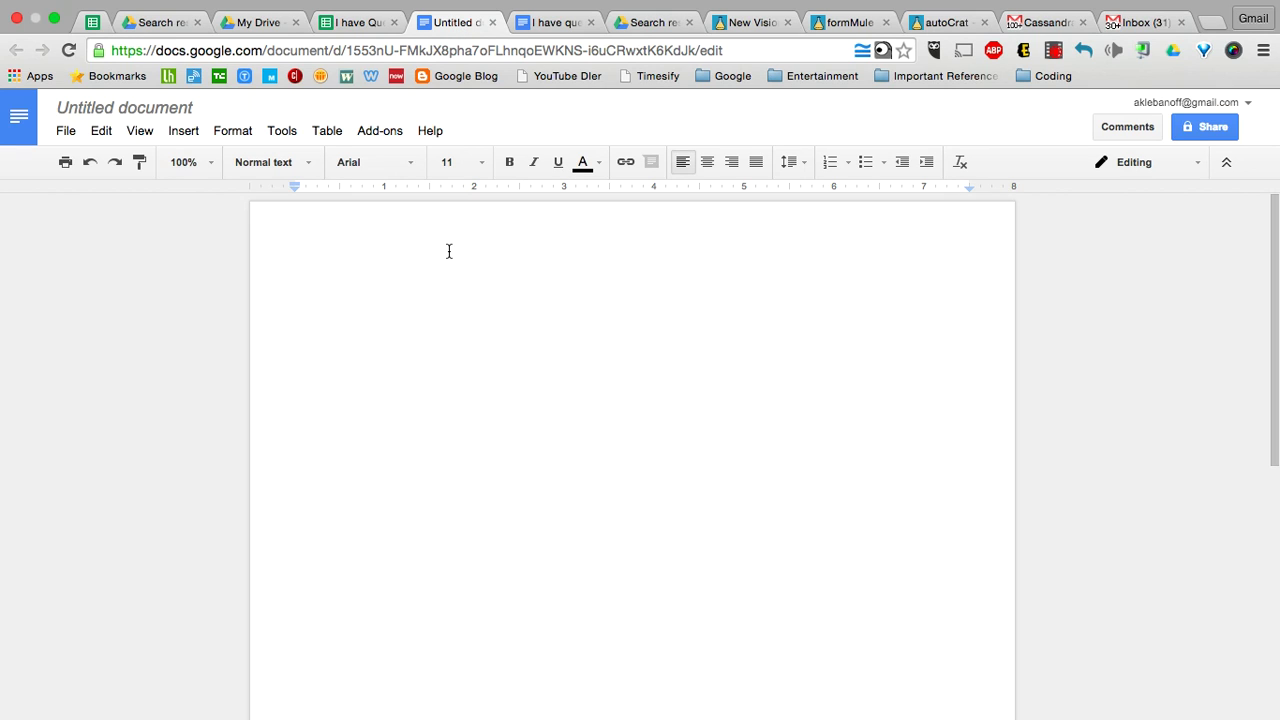
text(Timestamp	Name	District	Role in District	What question do you have about Google Apps?	Email address	Location in the District)
Copy the Timestamp heading below the table and enclose it in double angle brackets as the merge tag <<Timestamp>>
click(366, 310)
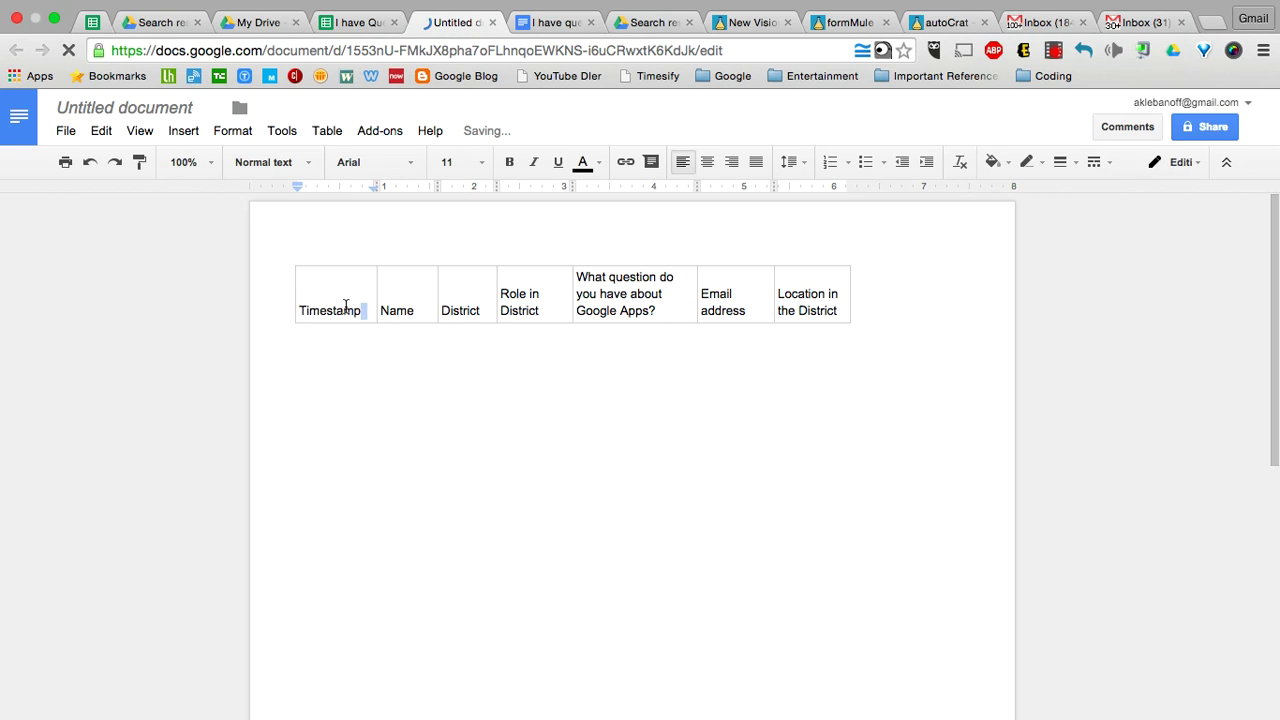
drag(346, 306, 299, 307)
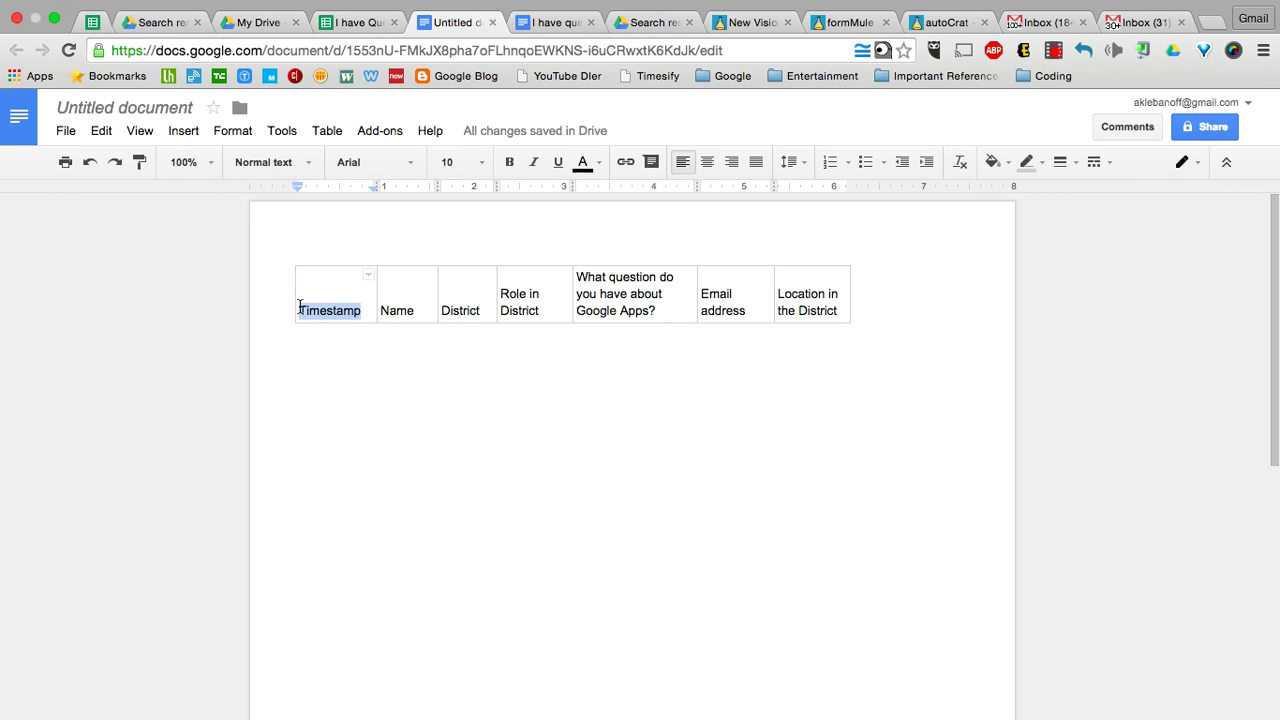
click(332, 356)
text(Timestamp)
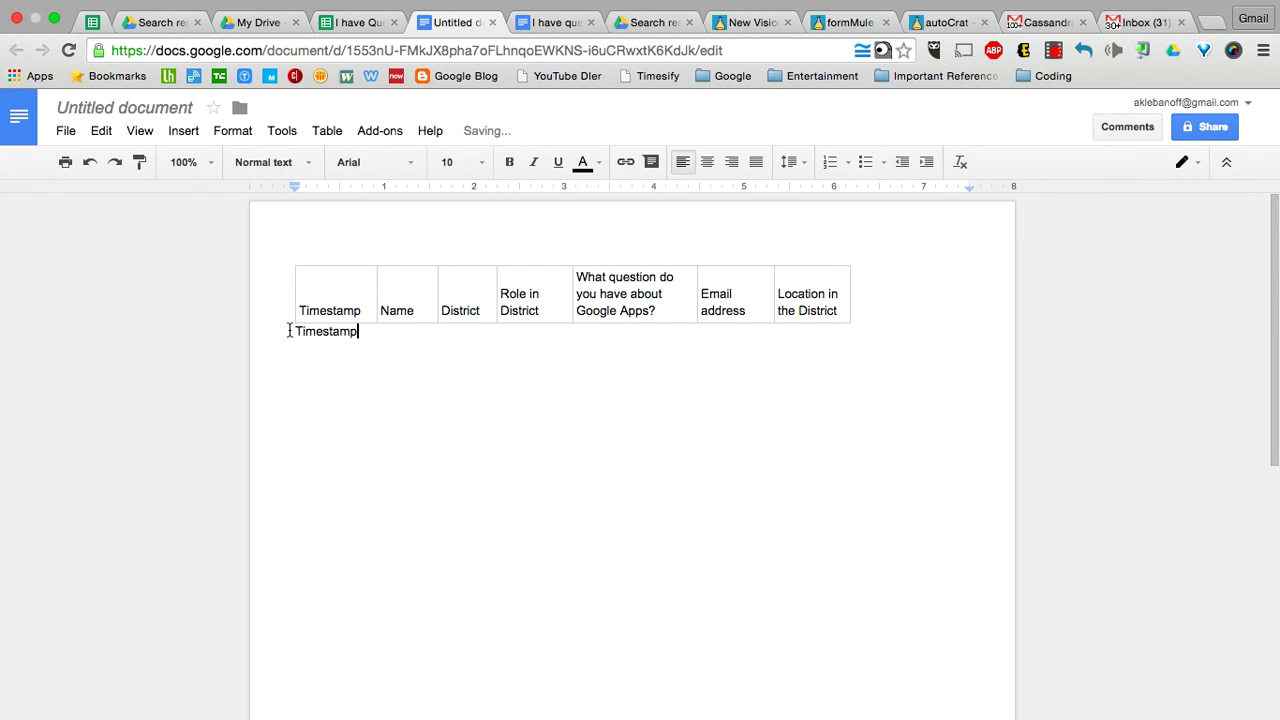
click(289, 331)
text(<<)
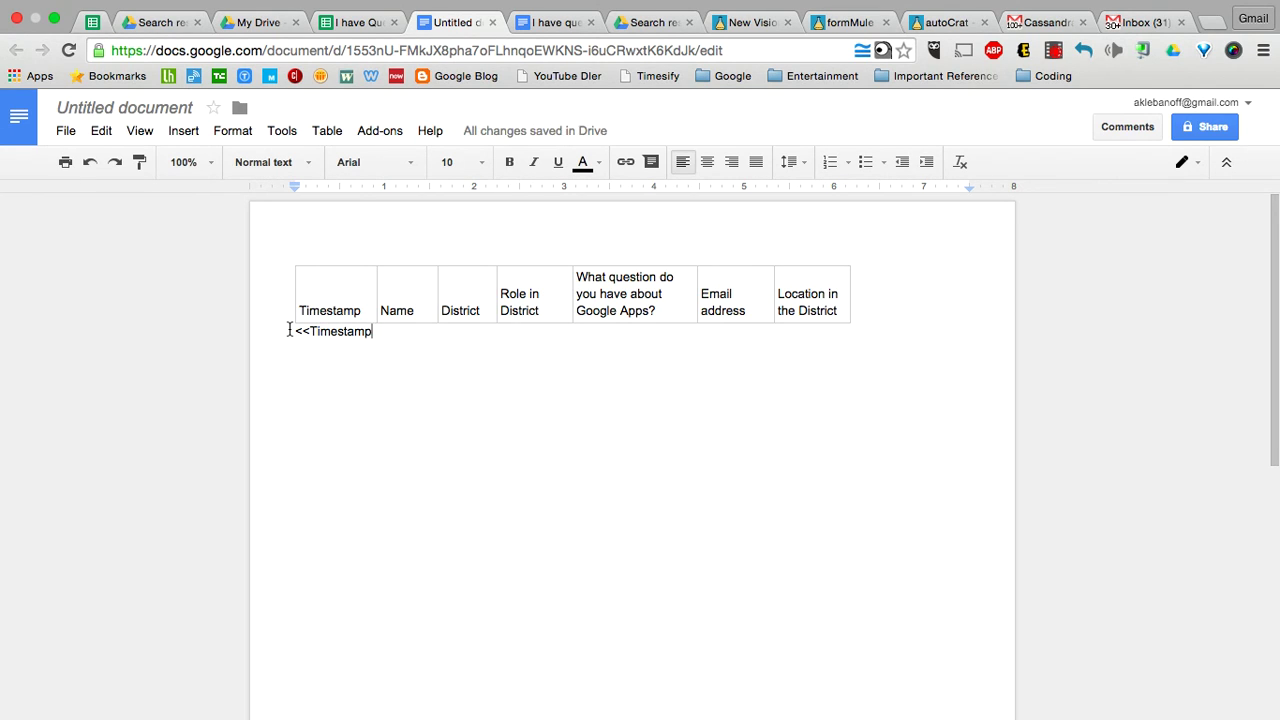
text(>>)
key(Return)
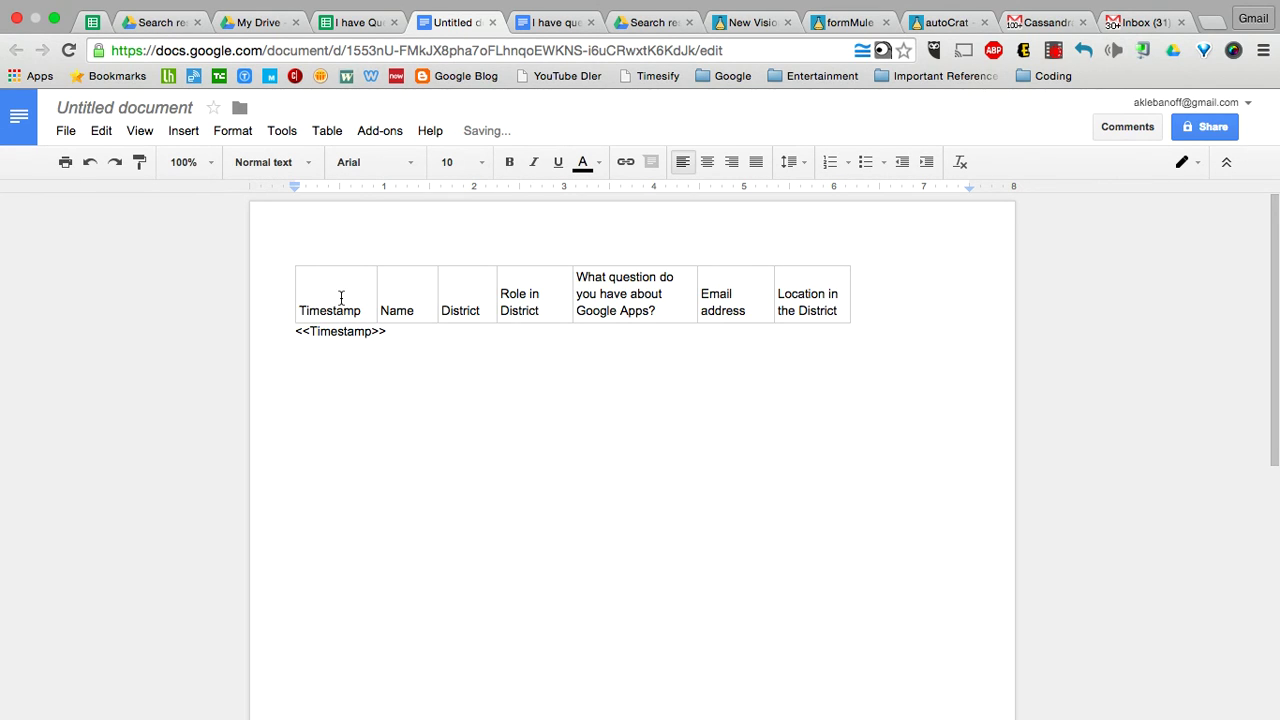
Add the merge tag <<Name>> on a separate line below the timestamp tag, using the table's Name heading
double_click(396, 308)
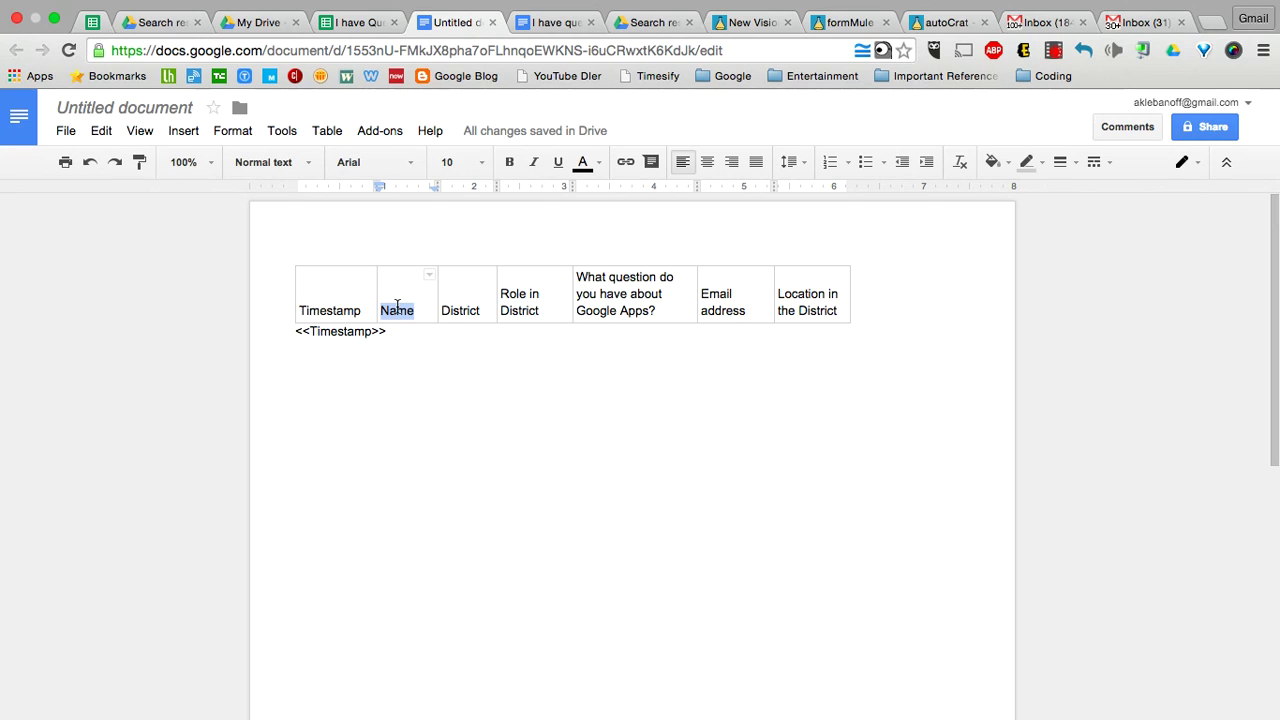
click(383, 358)
key(Return)
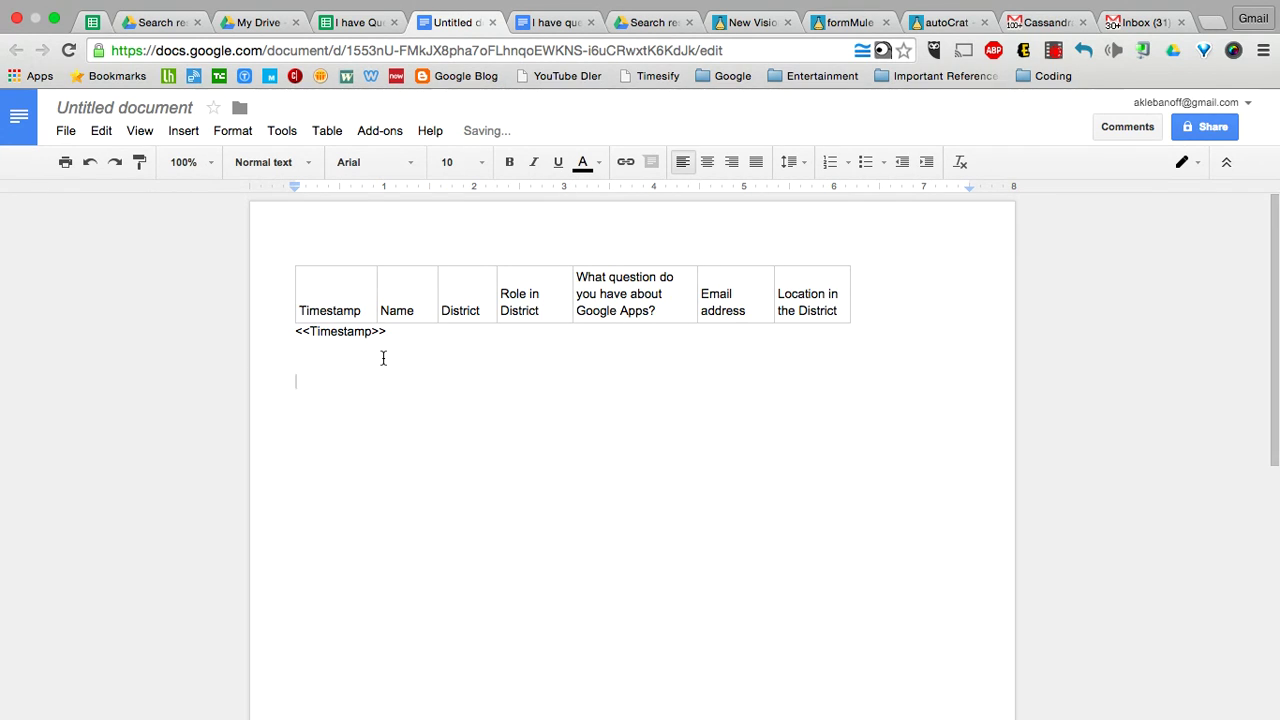
text(<<Name>>)
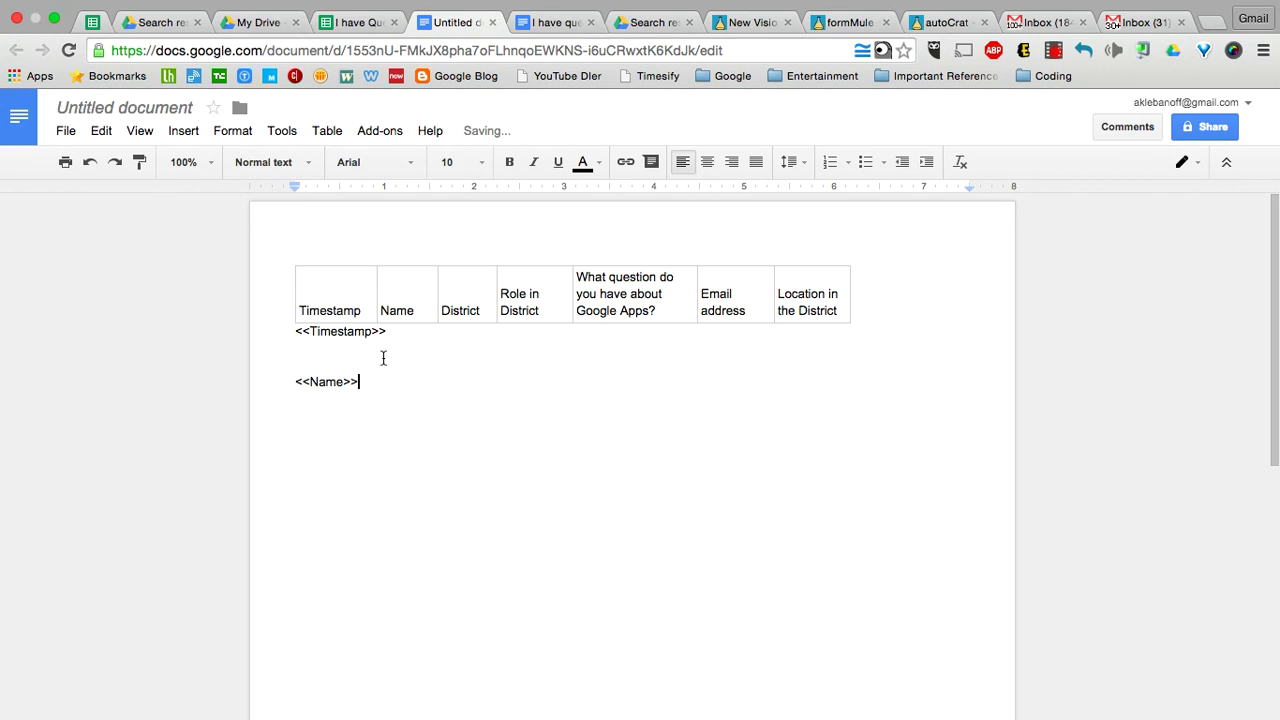
Add the merge tag <<District>> below the name tag, leaving blank space between the two
double_click(466, 311)
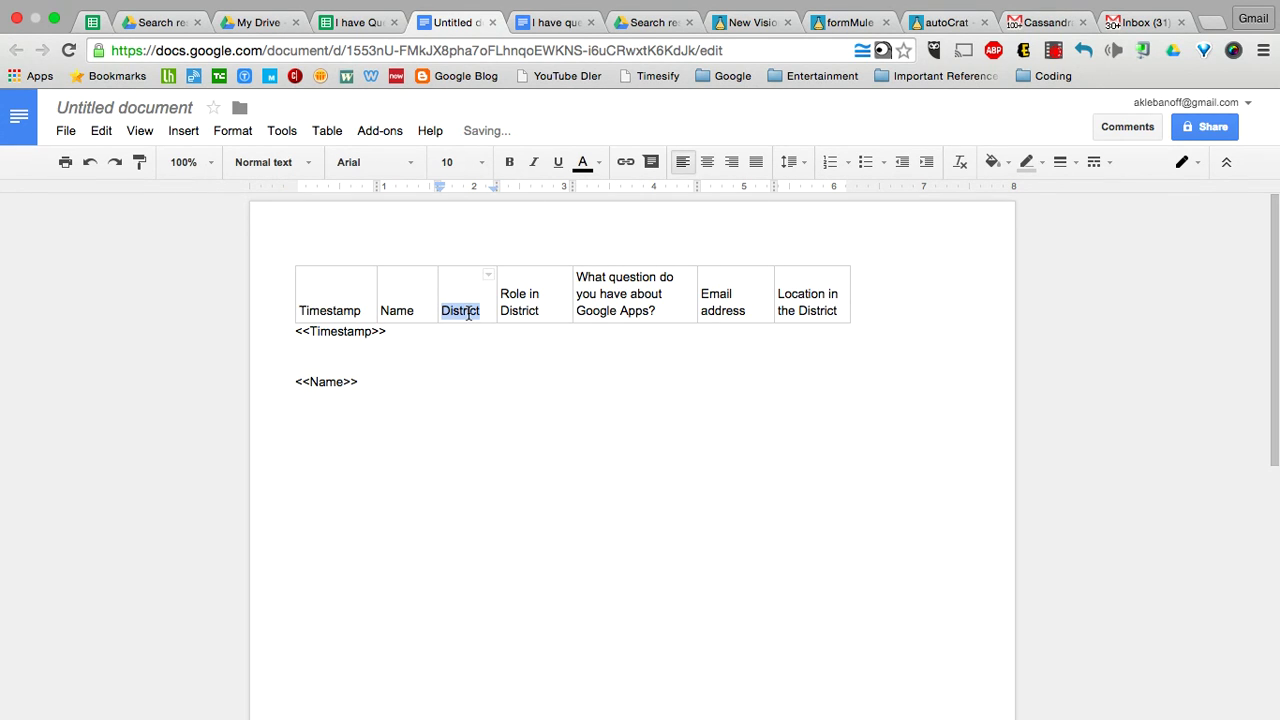
key(Down)
key(Return)
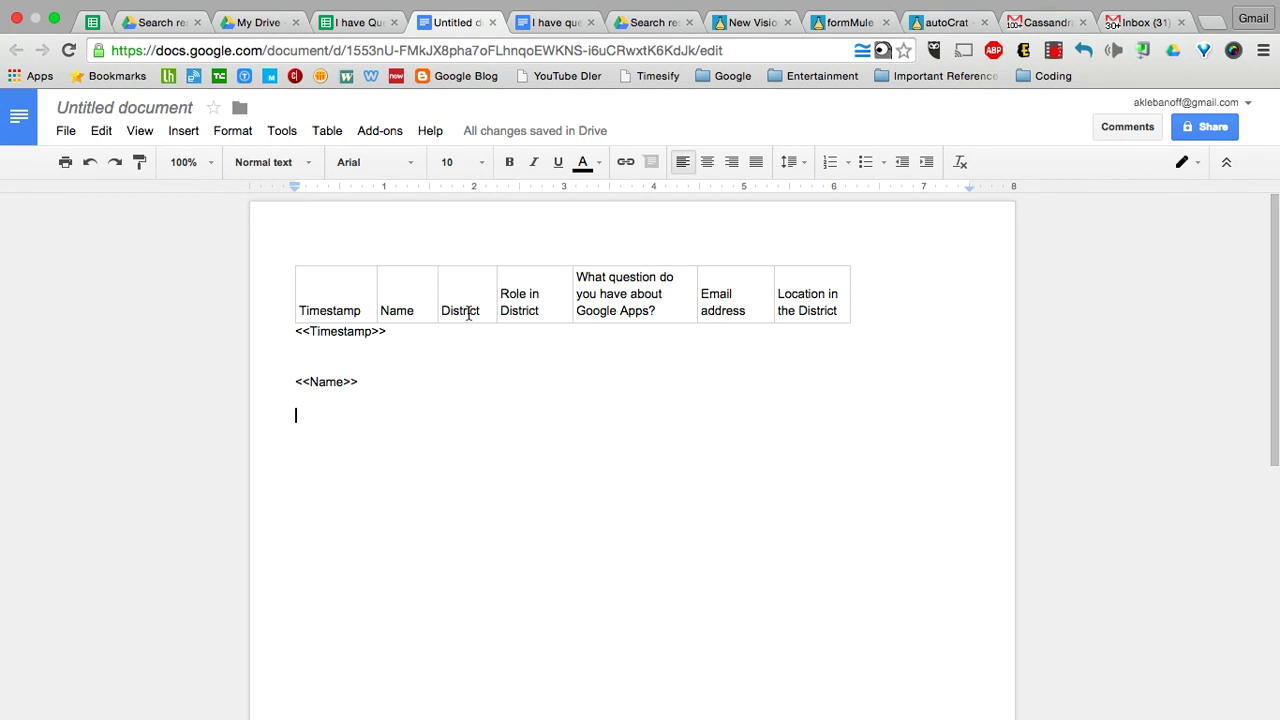
key(Return)
text(<<District>>)
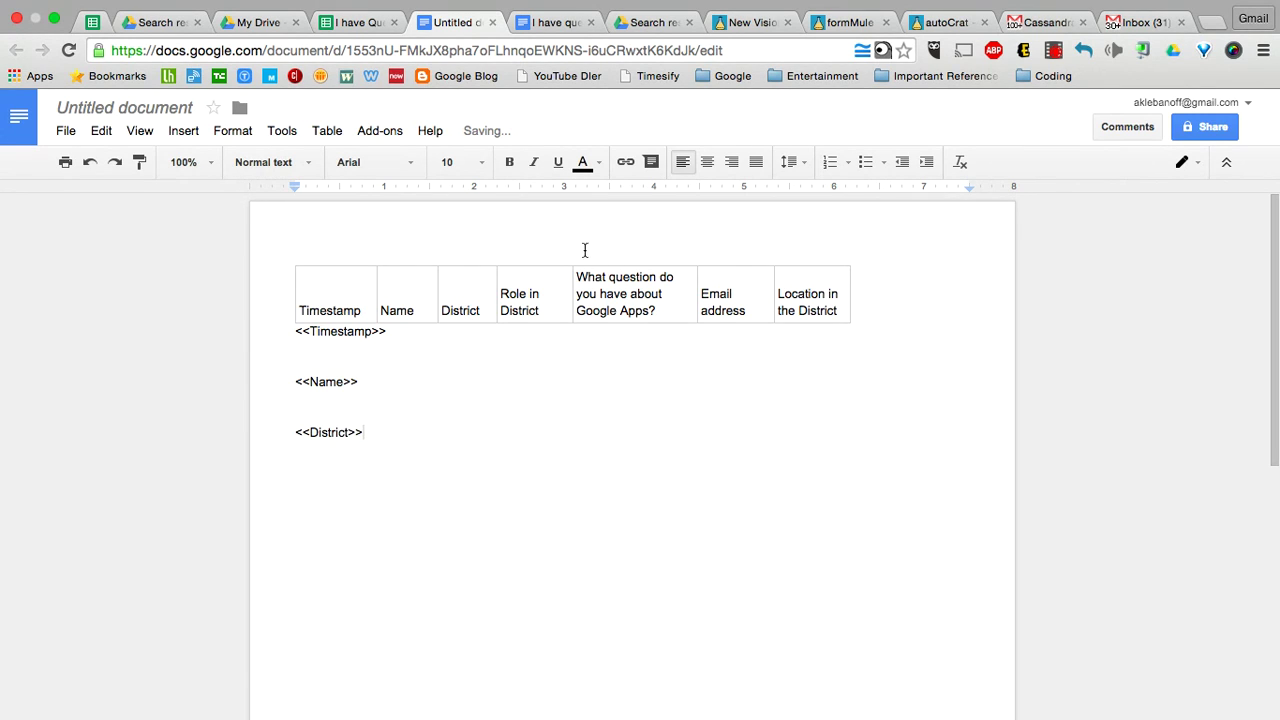
Add the merge tag <<Role in District>> below the district tag, using the table's Role in District heading
drag(551, 314, 503, 290)
key(super+c)
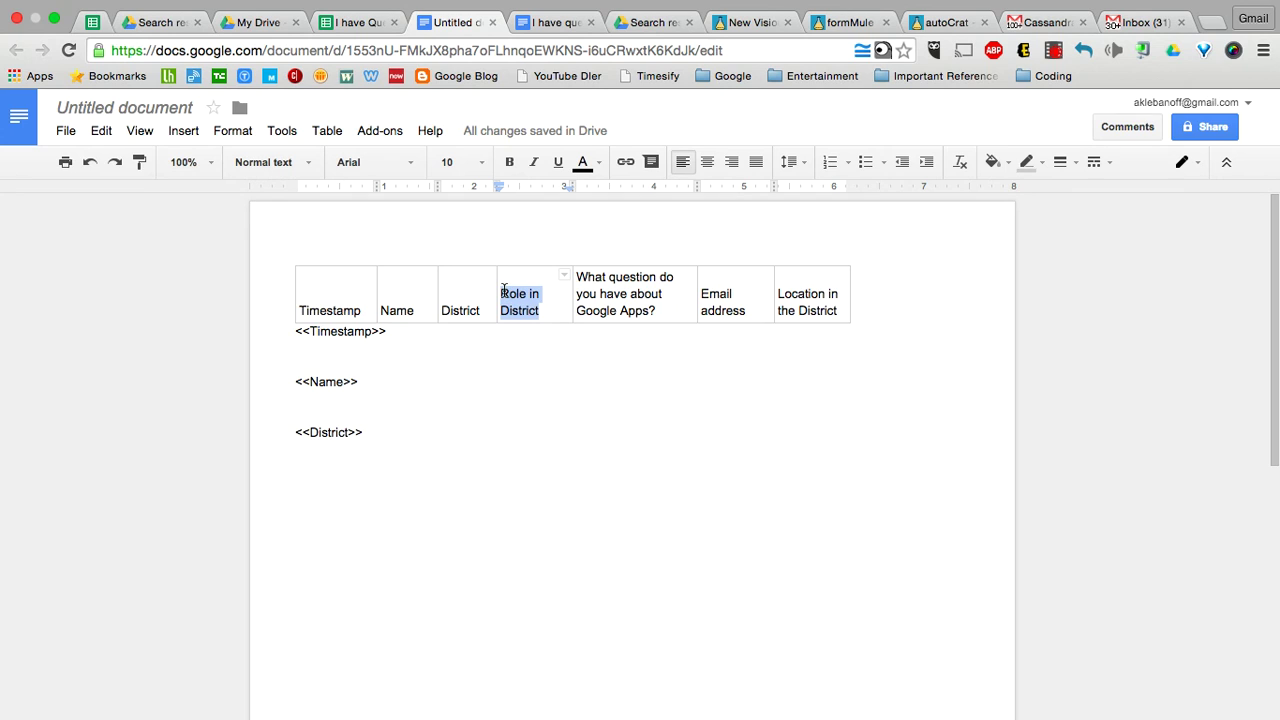
click(412, 461)
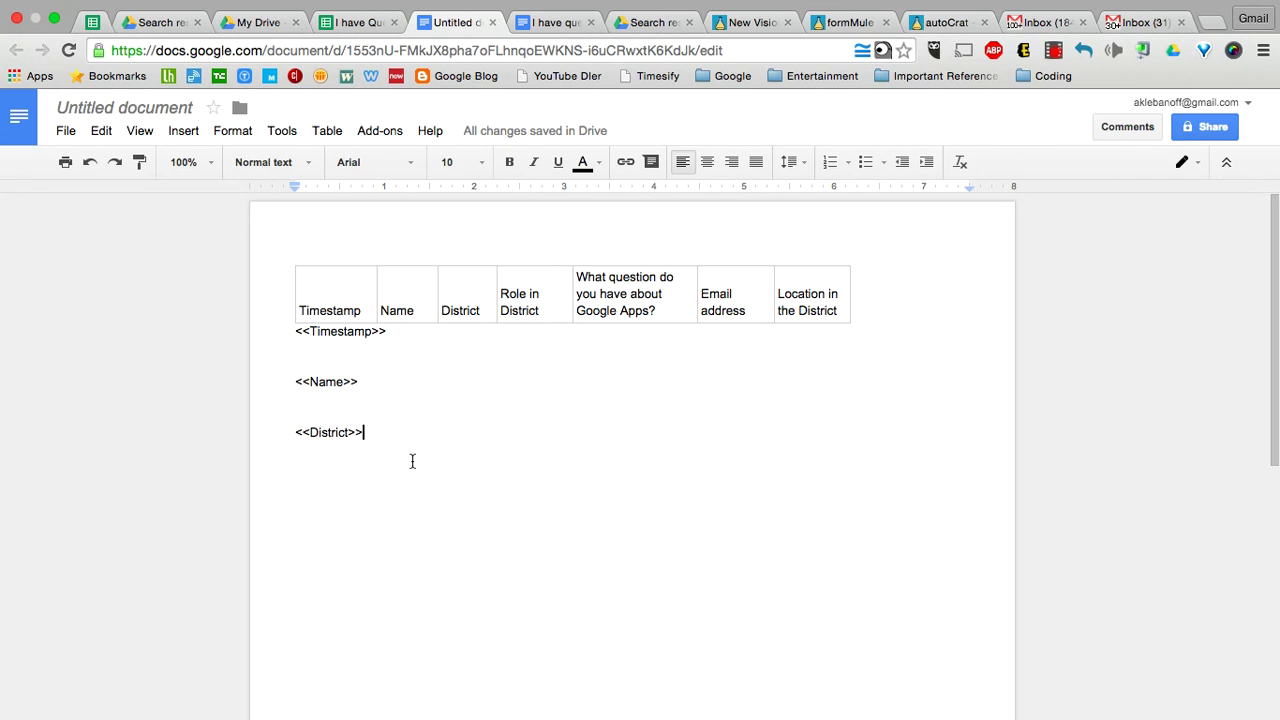
key(Return)
text(<<)
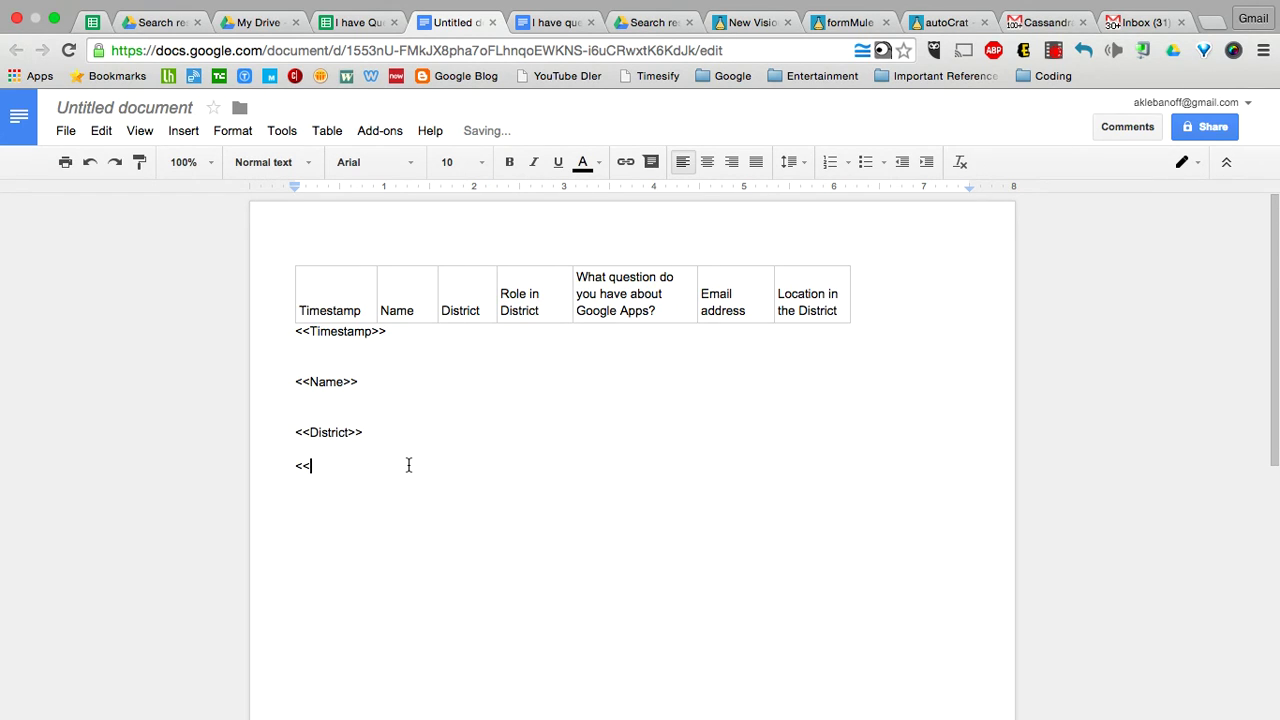
key(super+v)
text(?)
key(BackSpace)
key(BackSpace)
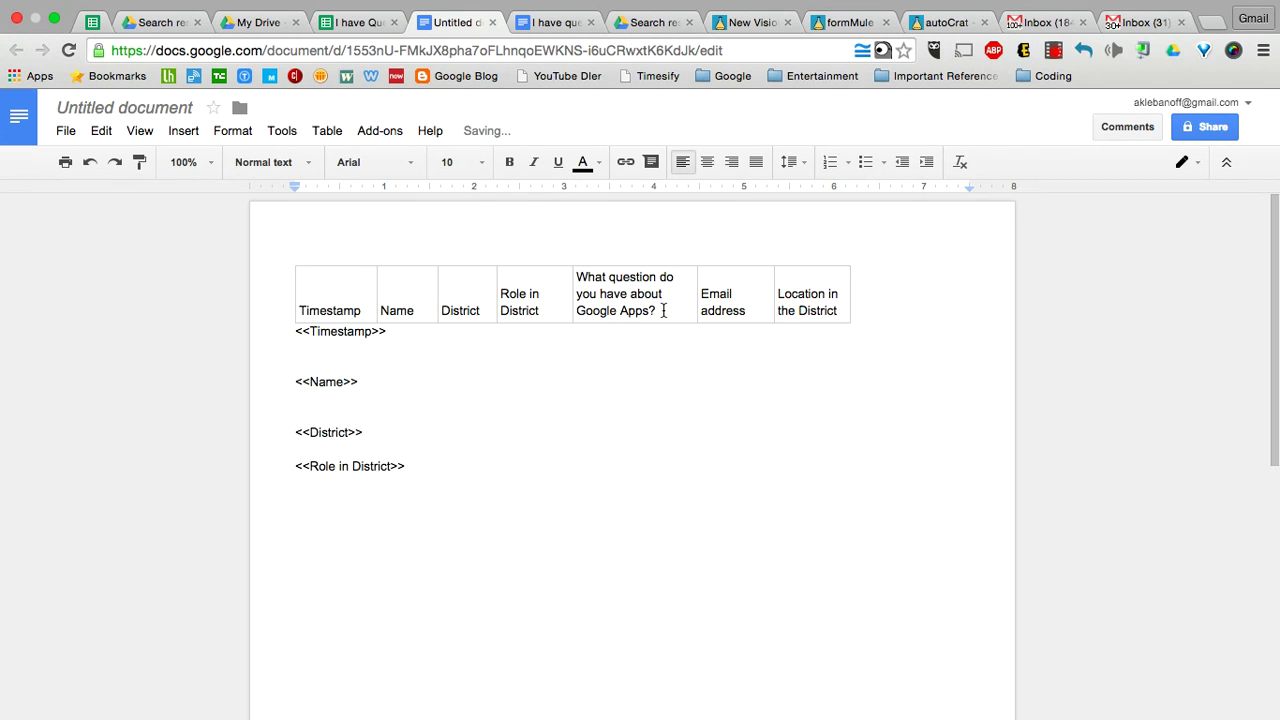
Add the merge tag <<What question do you have about Google Apps?>> below the role tag, copying the heading from the table
drag(663, 313, 580, 270)
key(ctrl+c)
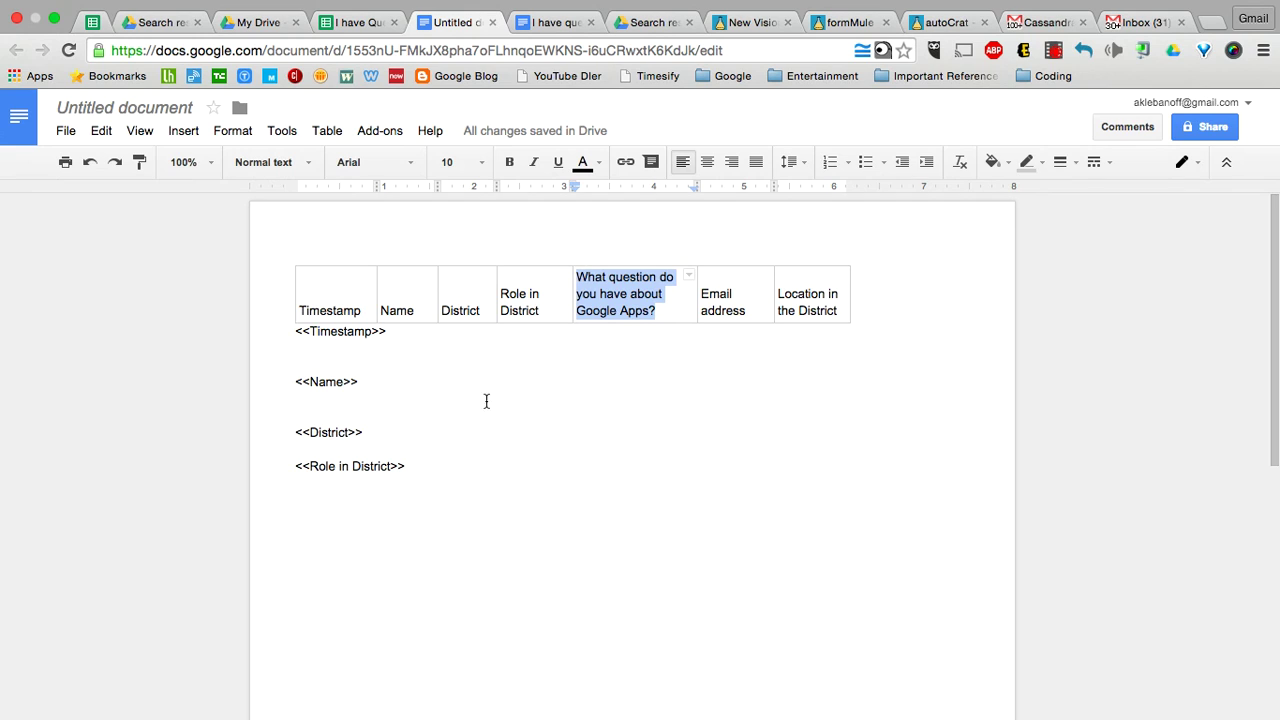
click(449, 492)
key(Return)
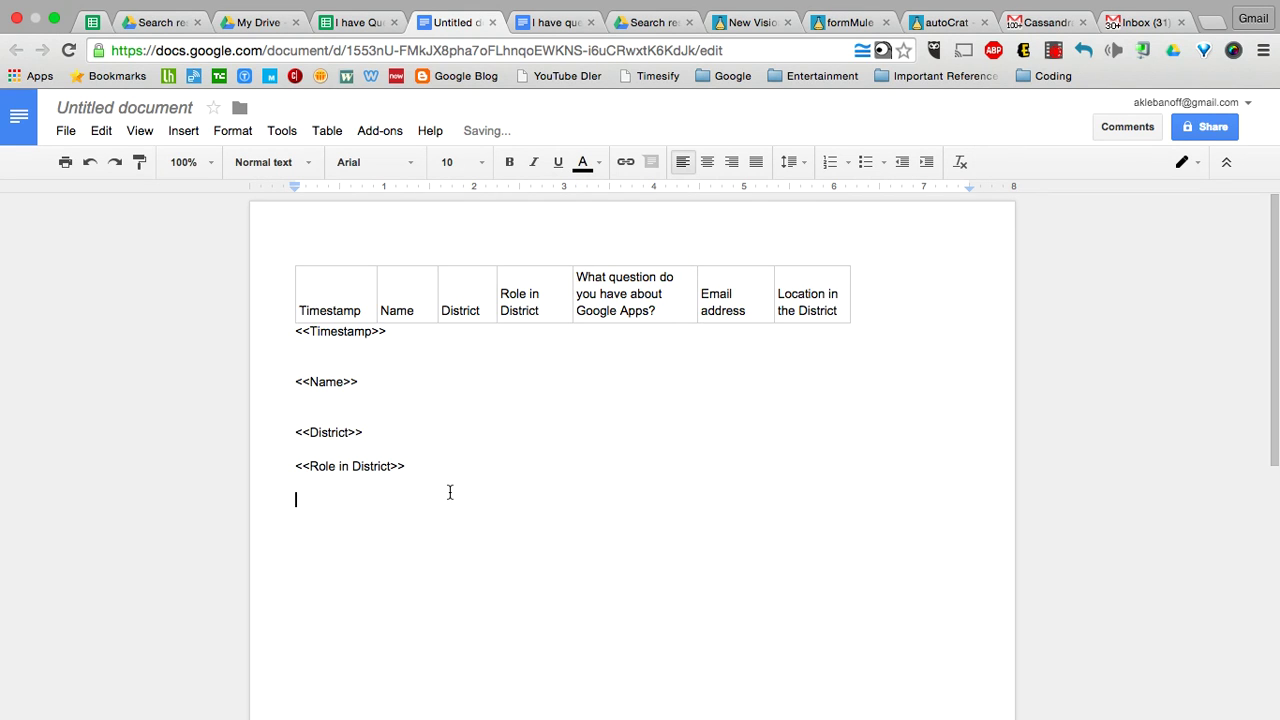
text(<<)
key(ctrl+v)
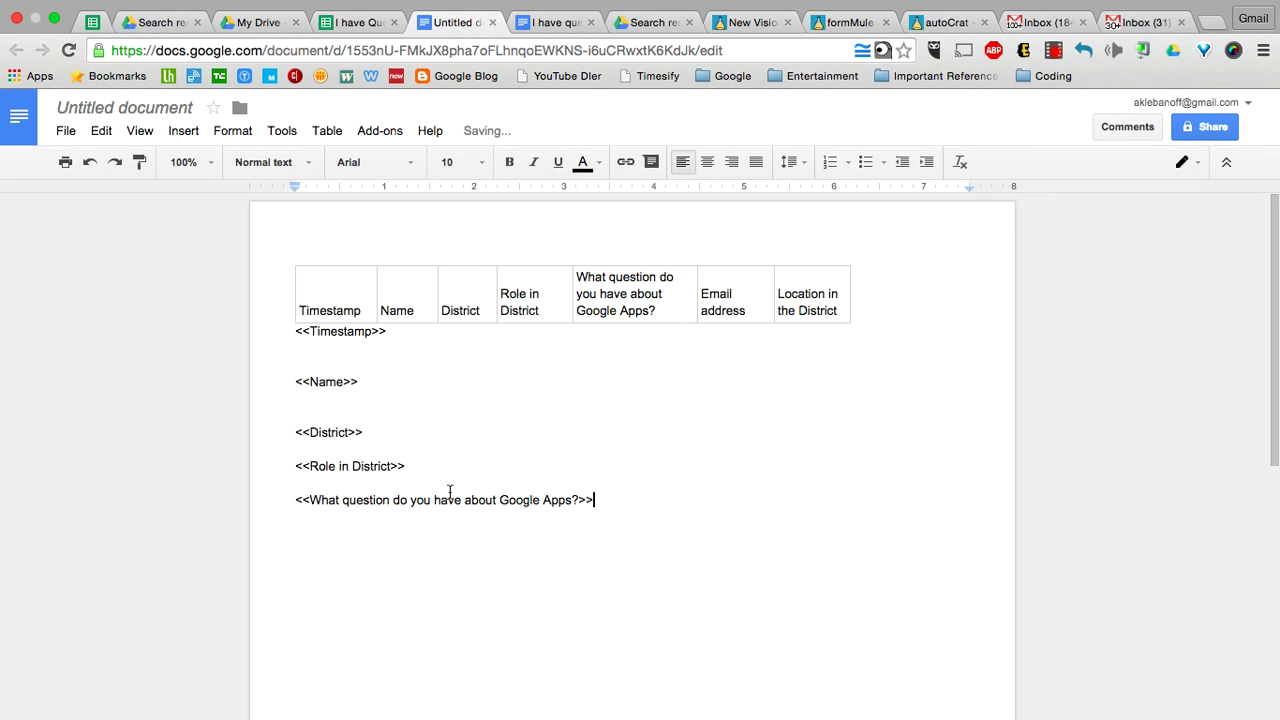
Start a new line below the question tag and clear the repeated question text placed on it
drag(730, 326, 697, 294)
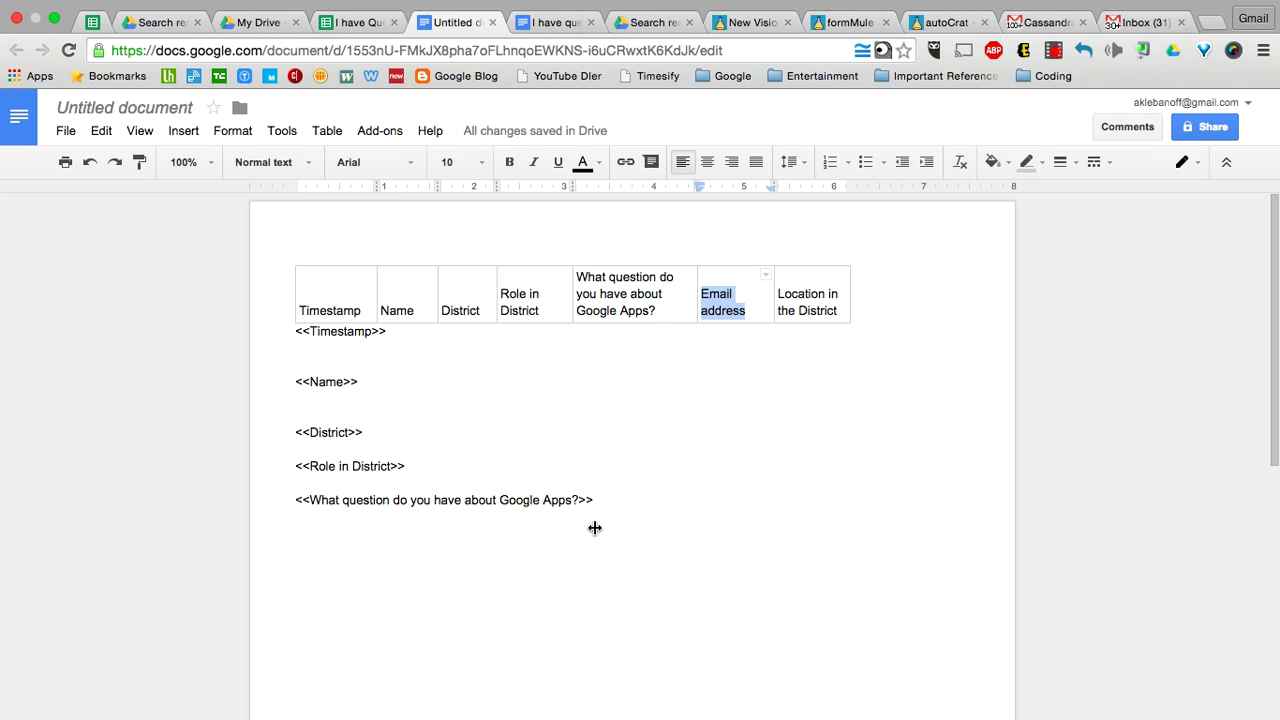
click(604, 499)
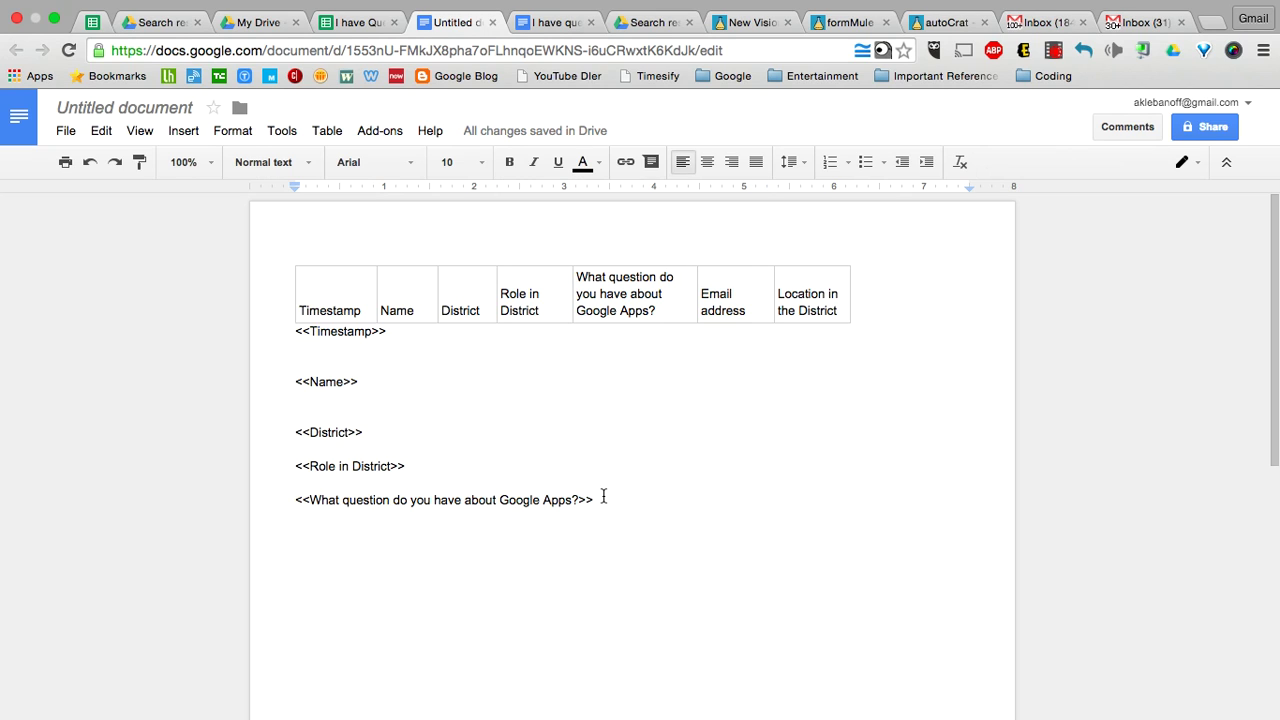
key(Return)
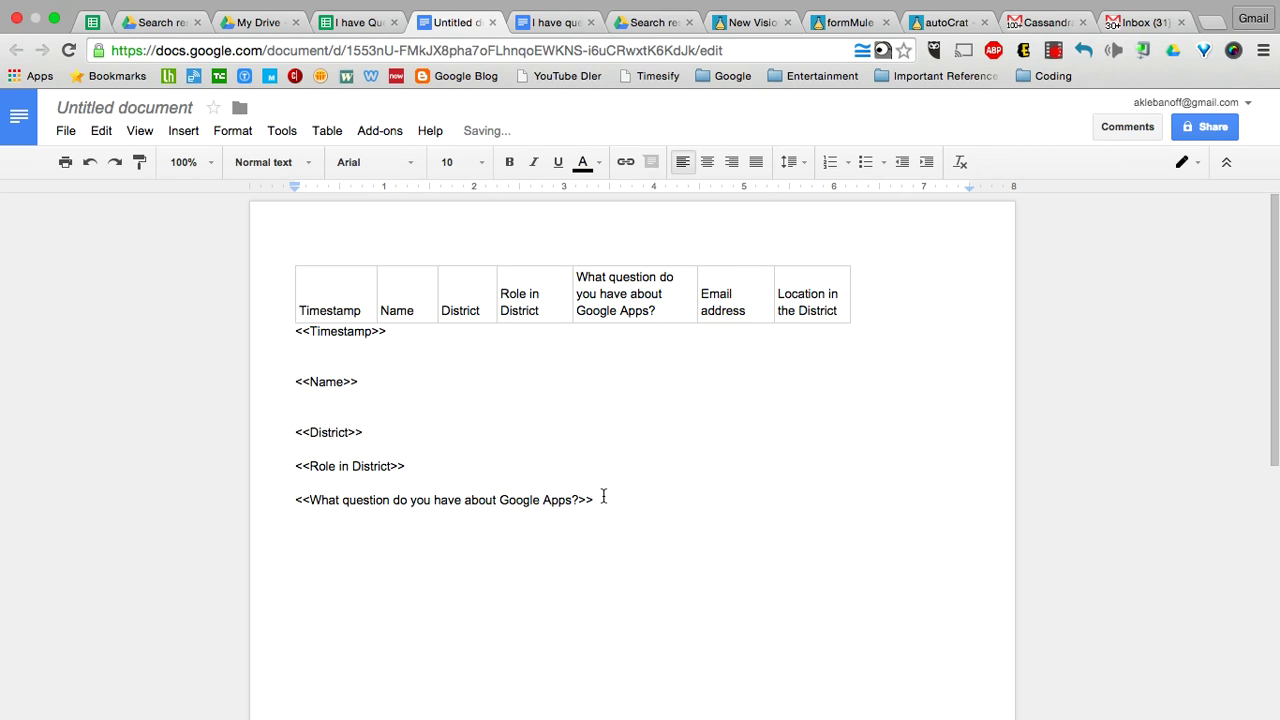
text(What question do you have about Google Apps)
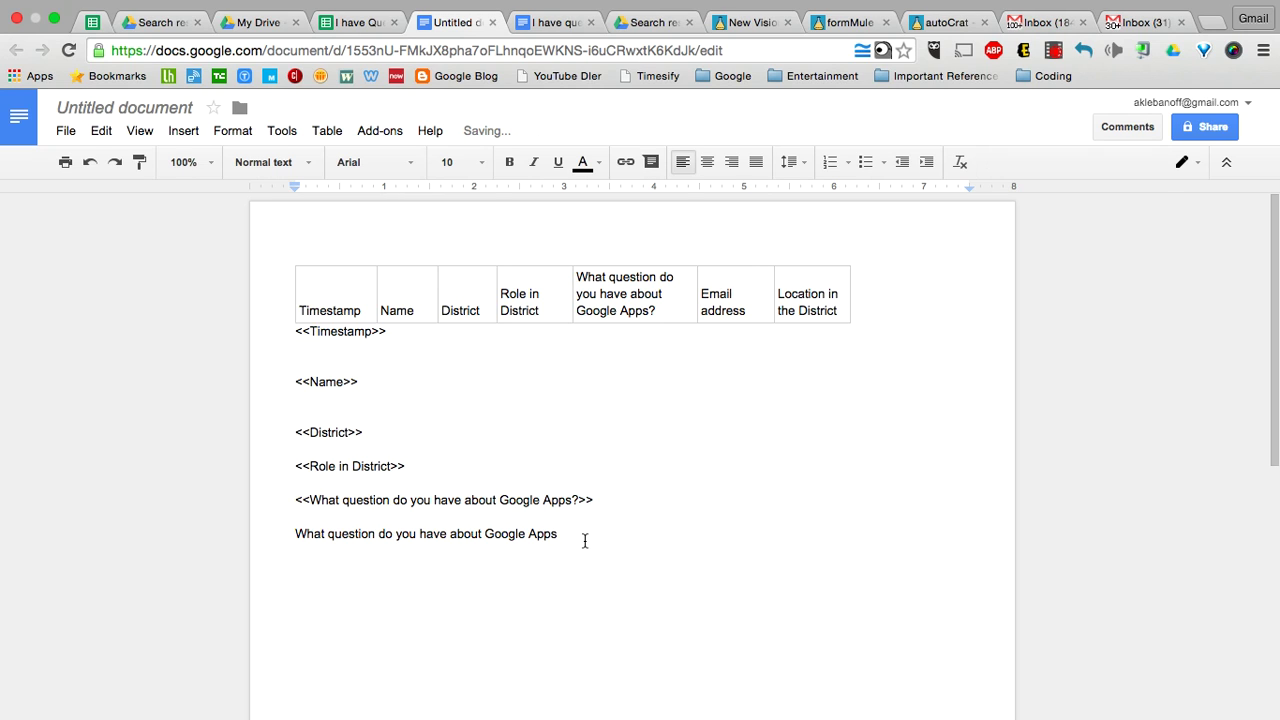
click(546, 540)
triple_click(536, 541)
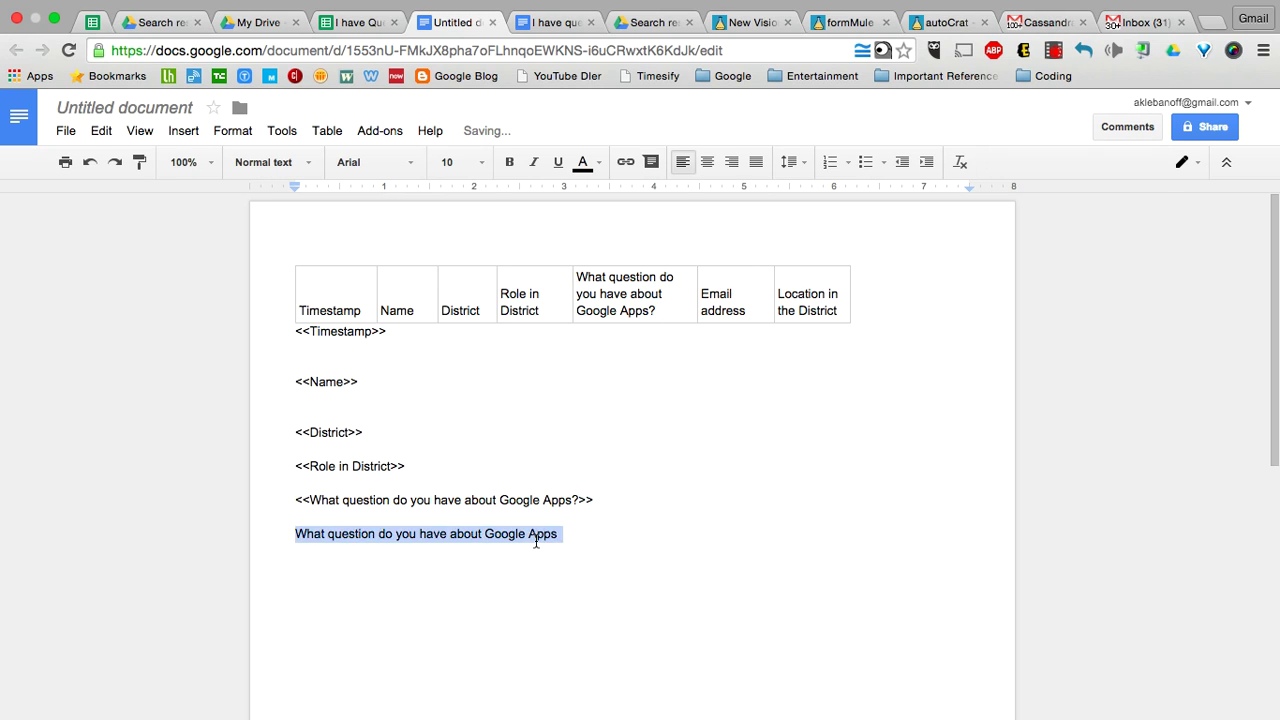
key(BackSpace)
Add the merge tag <<Email address>> below the question tag, using the table's Email address heading
text(<)
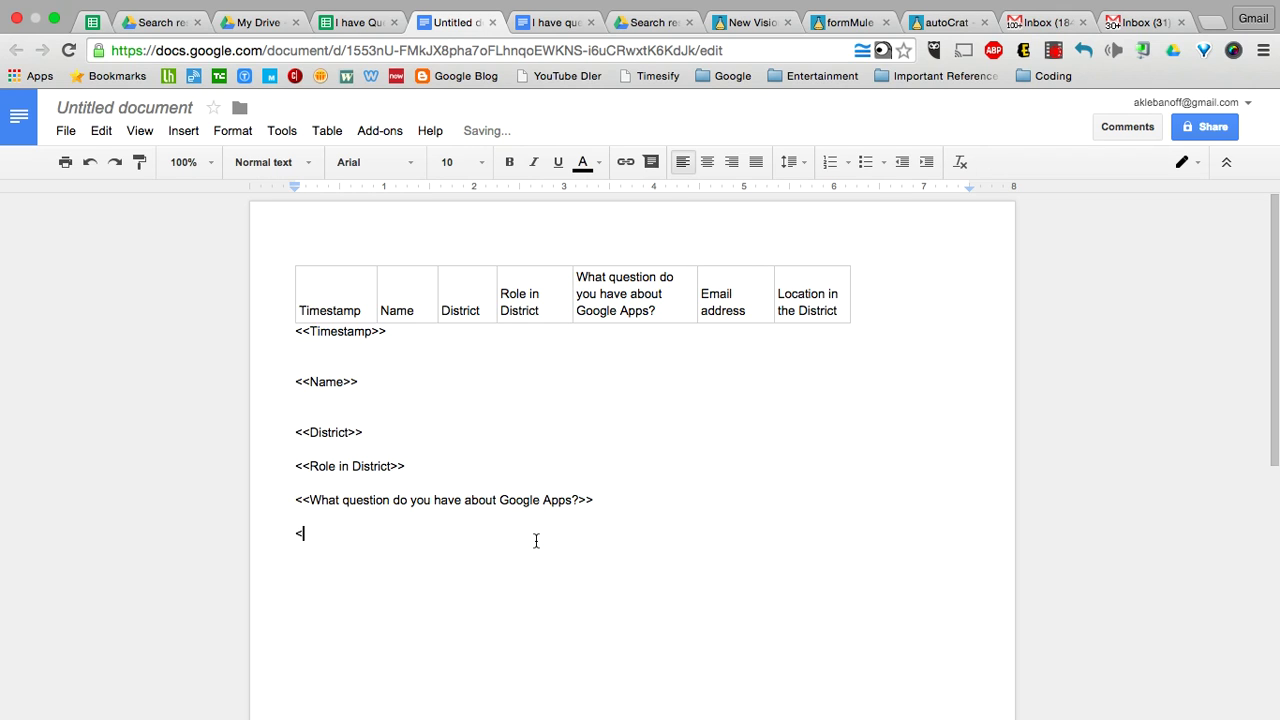
text(<)
key(super+v)
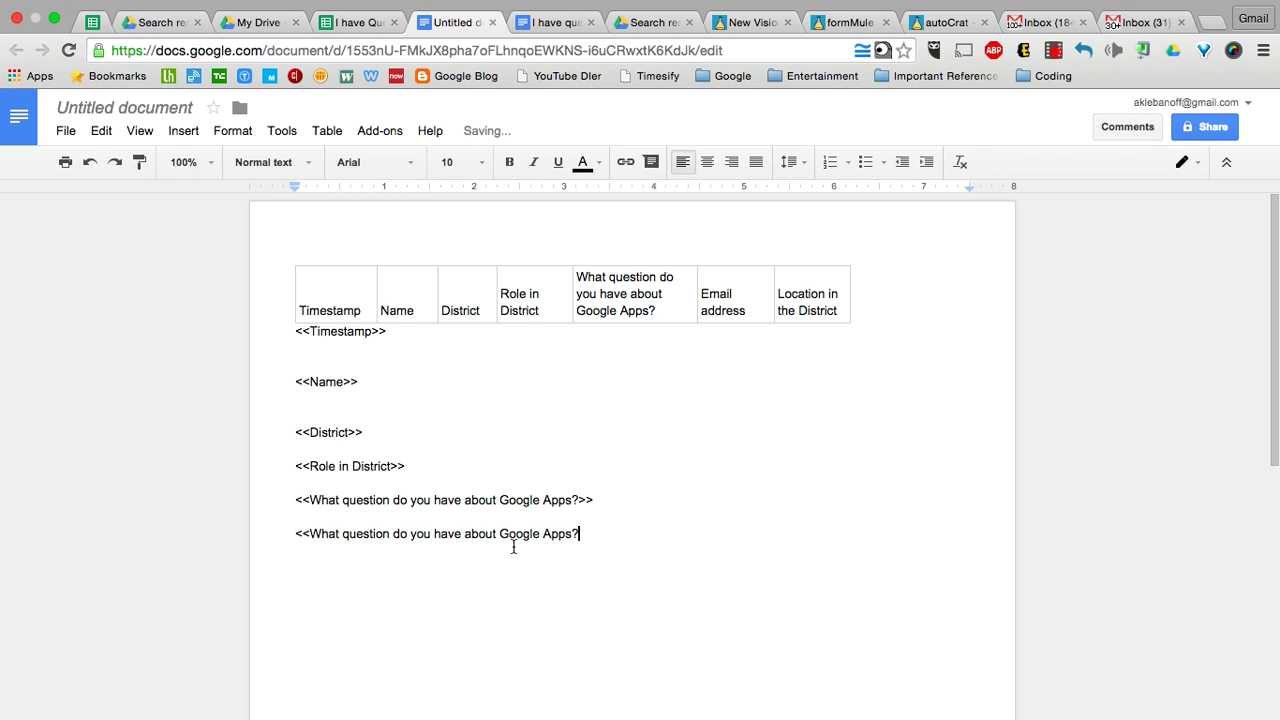
click(89, 162)
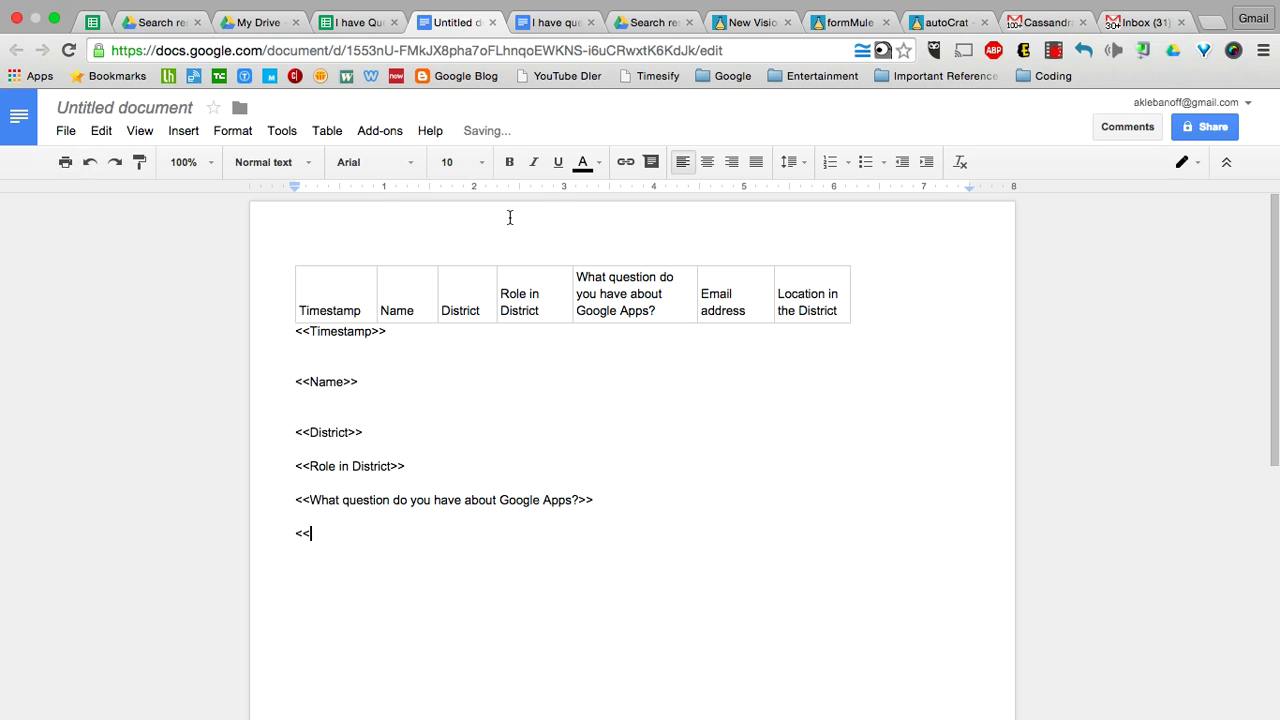
drag(700, 289, 747, 313)
key(super+c)
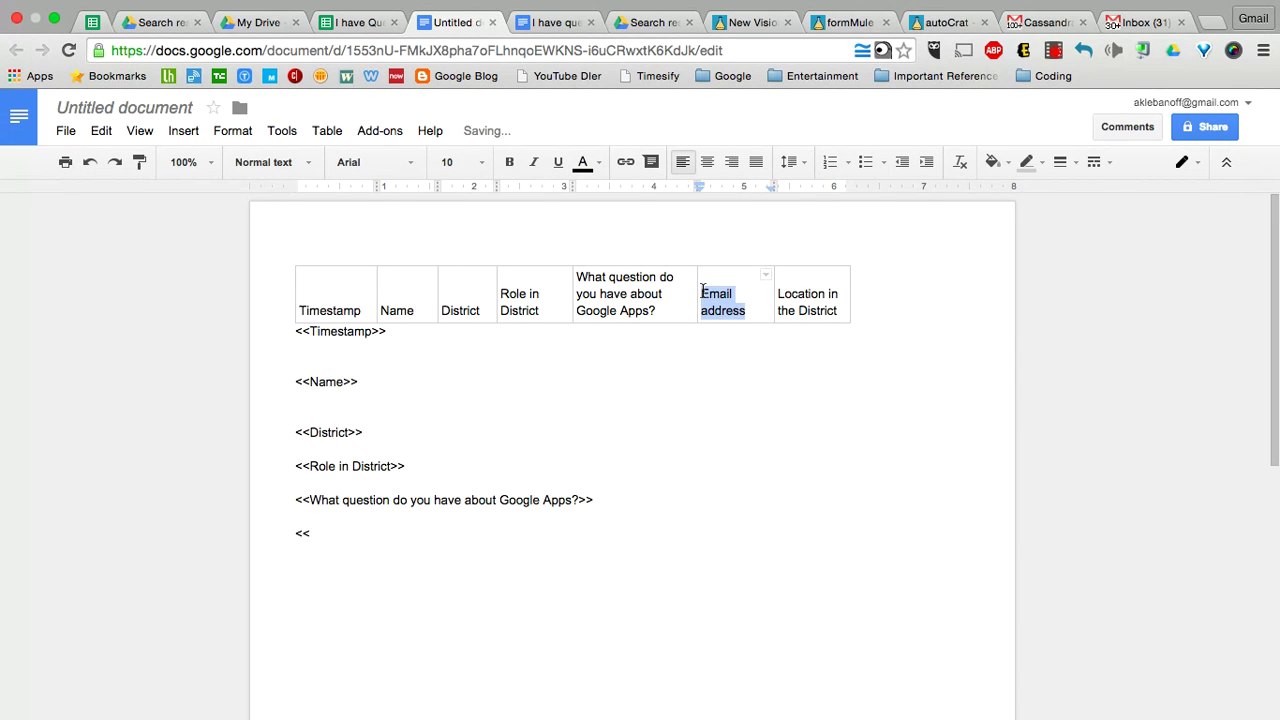
click(490, 530)
key(super+v)
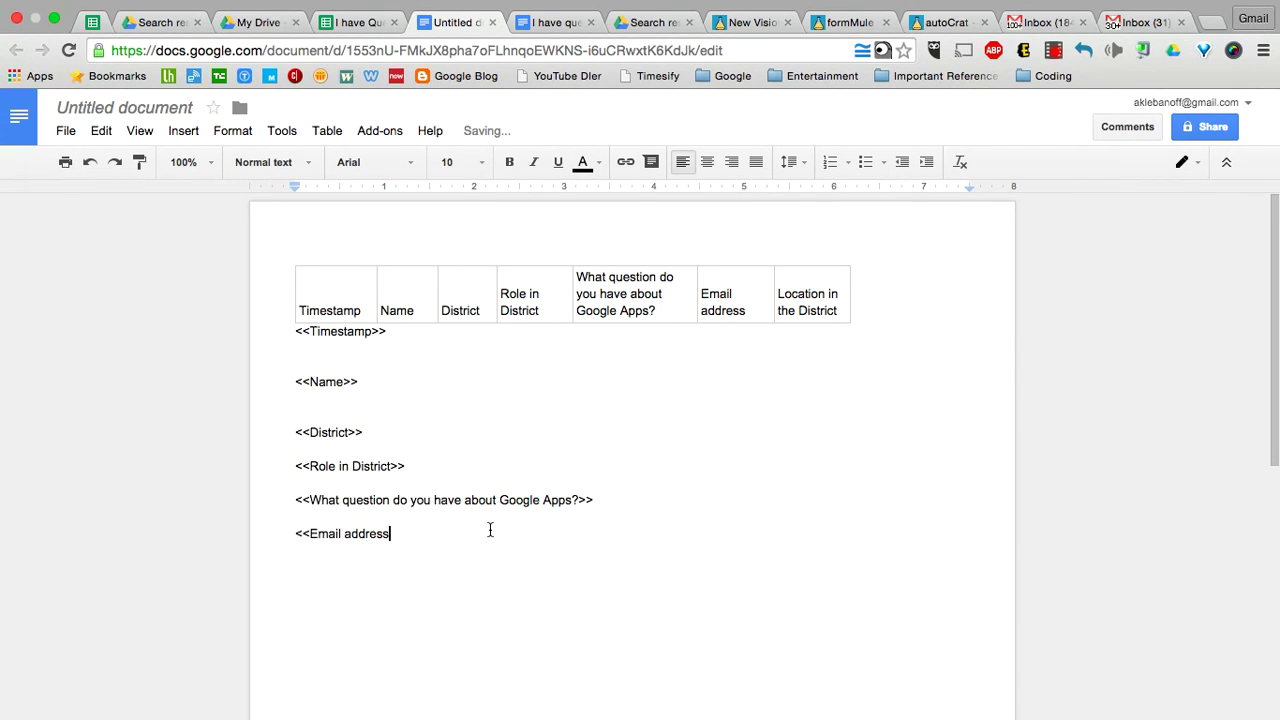
text(>>)
key(Return)
key(Return)
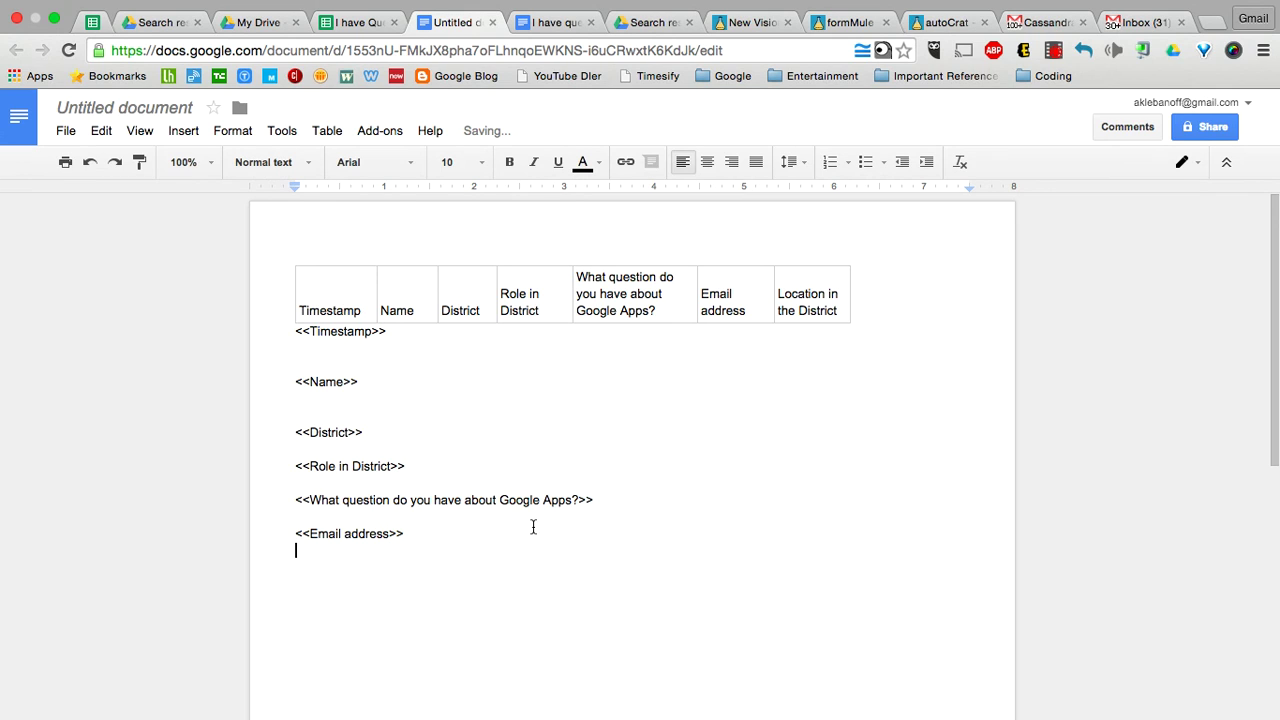
Add the merge tag <<Location in the District>> below the email address tag, using the table's last heading
drag(843, 308, 779, 296)
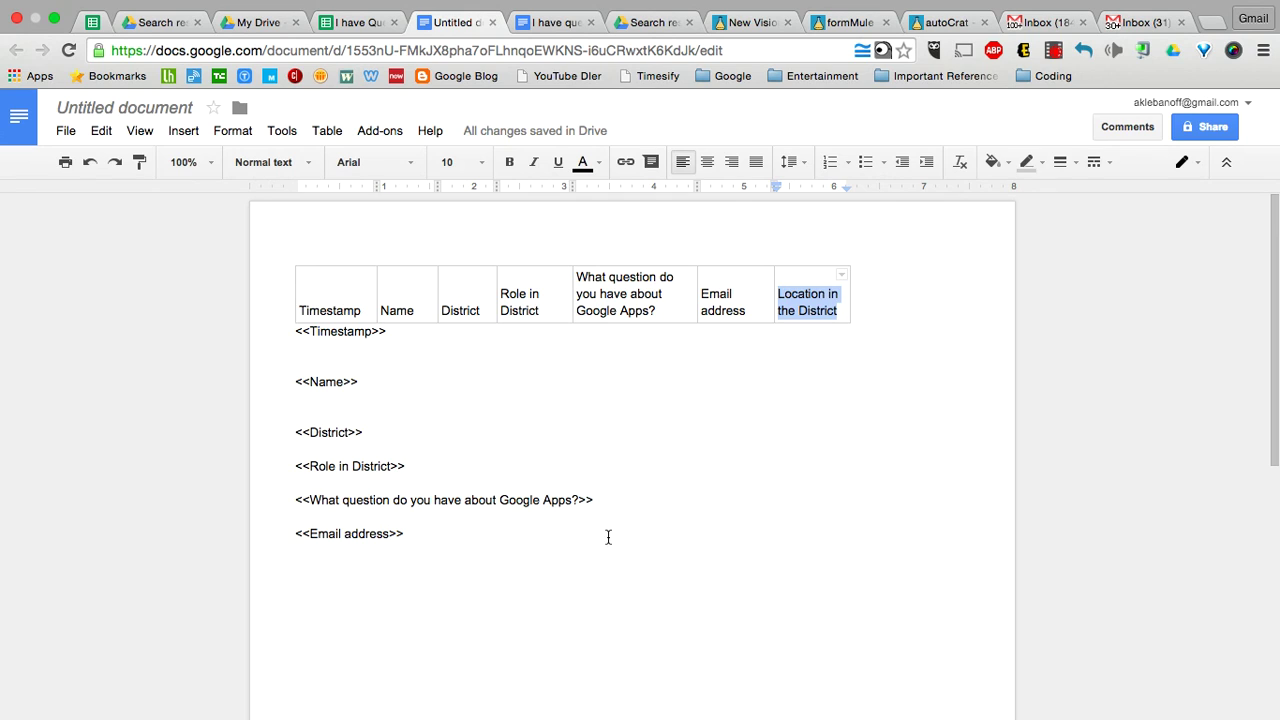
click(522, 578)
text(<)
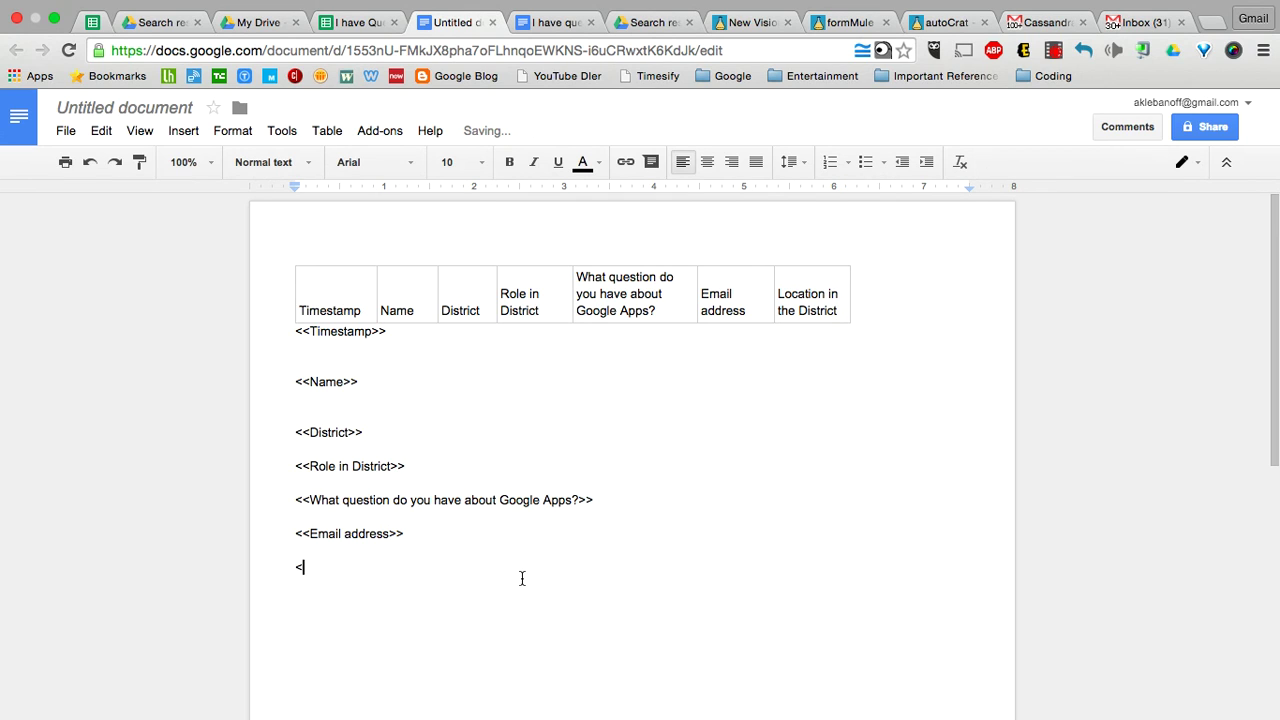
text(<)
text(Location in the District)
text(>>)
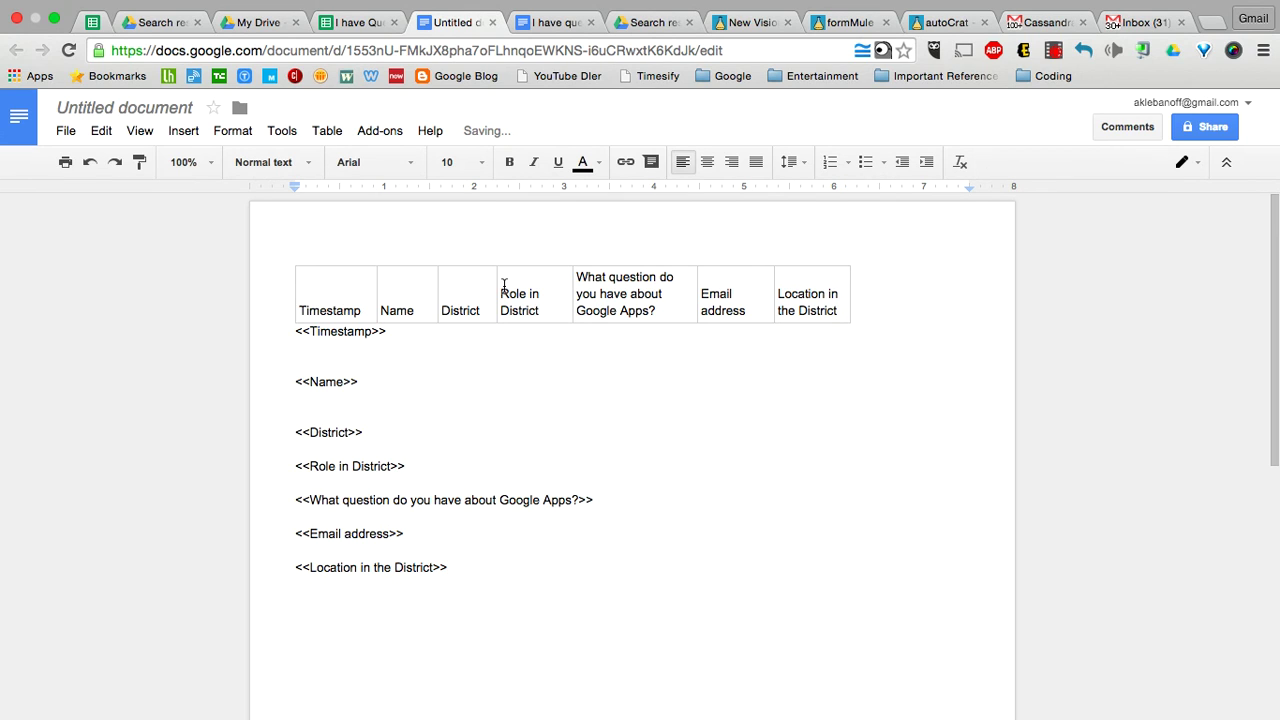
Delete the heading table and remove the extra blank lines above the <<District>> and <<Name>> tags
right_click(470, 310)
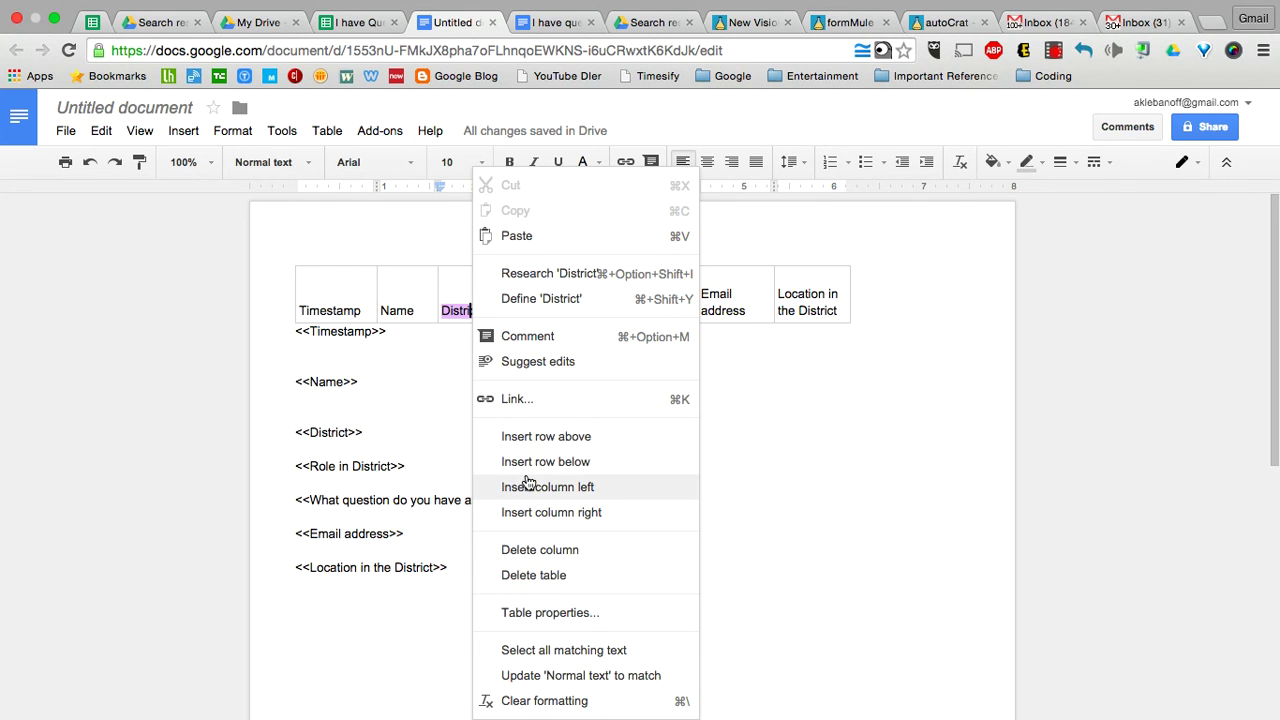
click(546, 575)
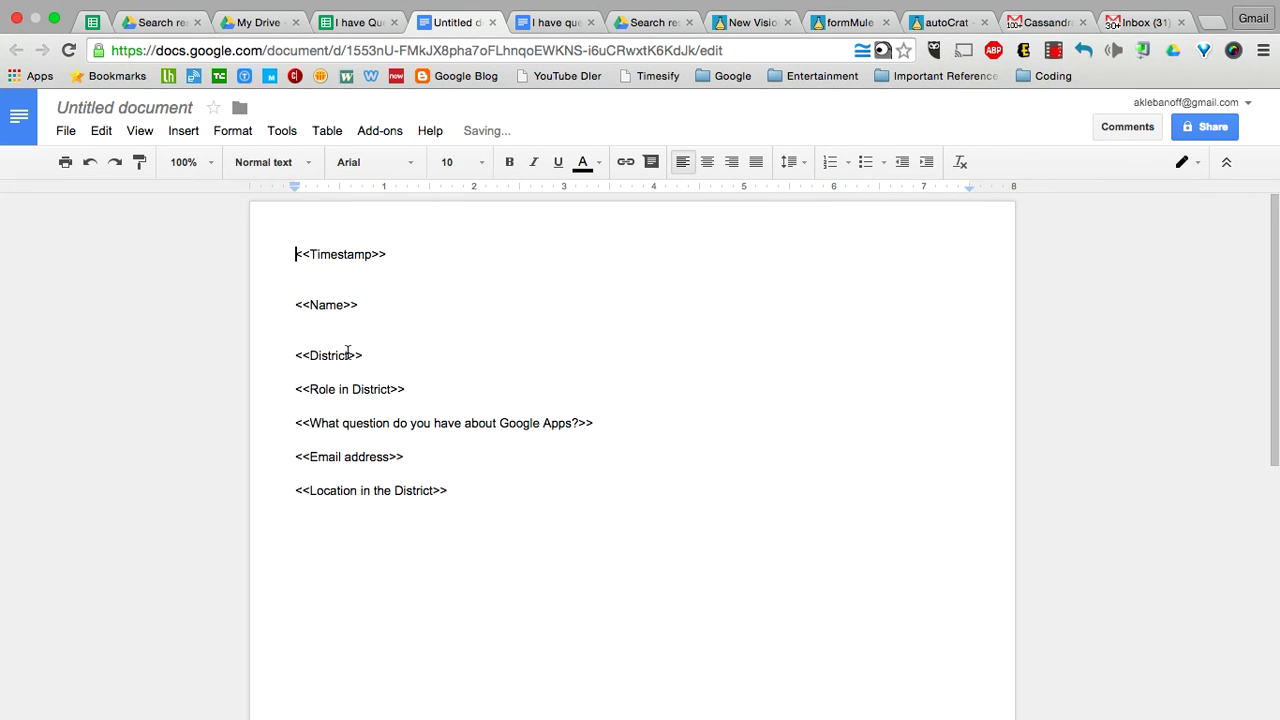
click(343, 336)
key(BackSpace)
click(343, 271)
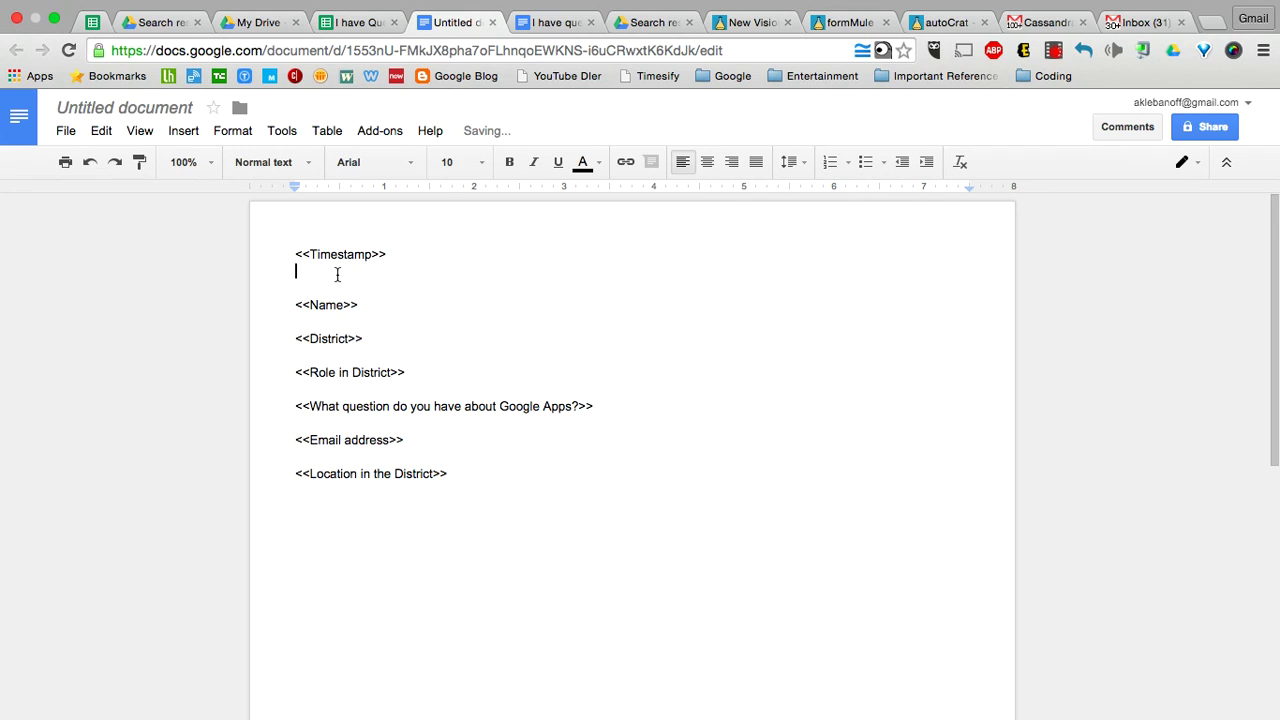
key(BackSpace)
Rename the document as Questions document
click(185, 106)
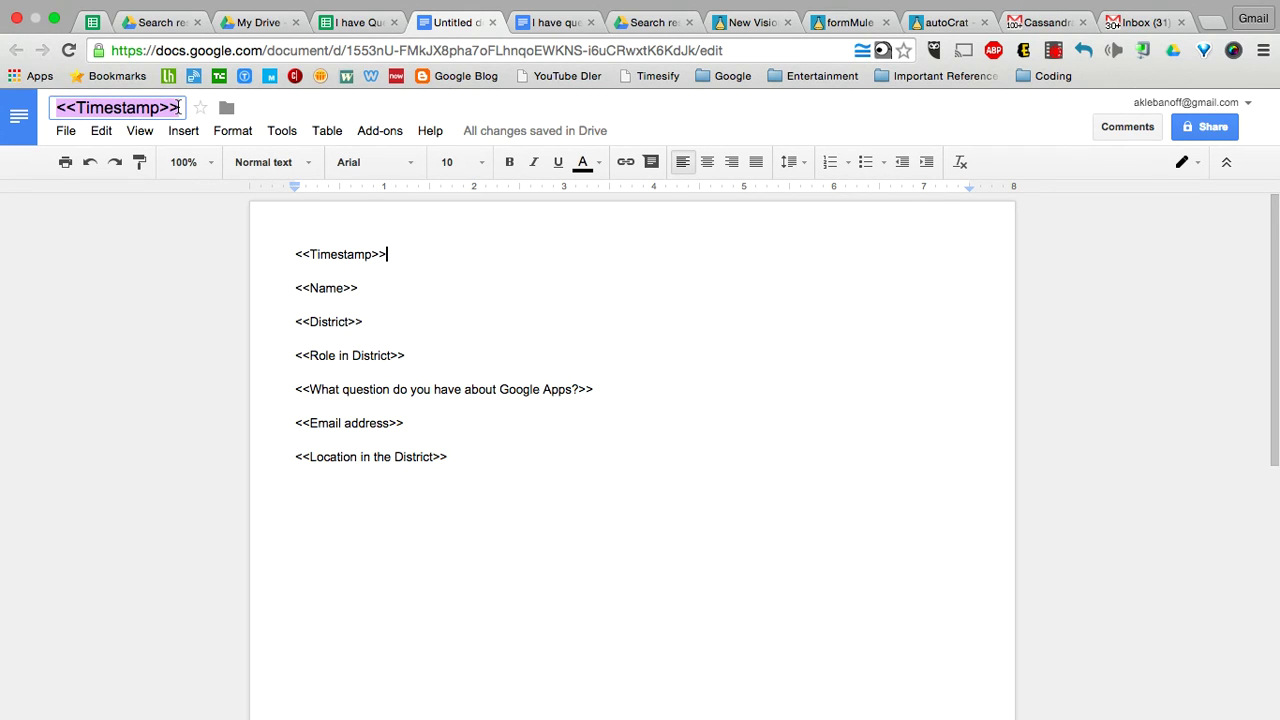
text(Questi)
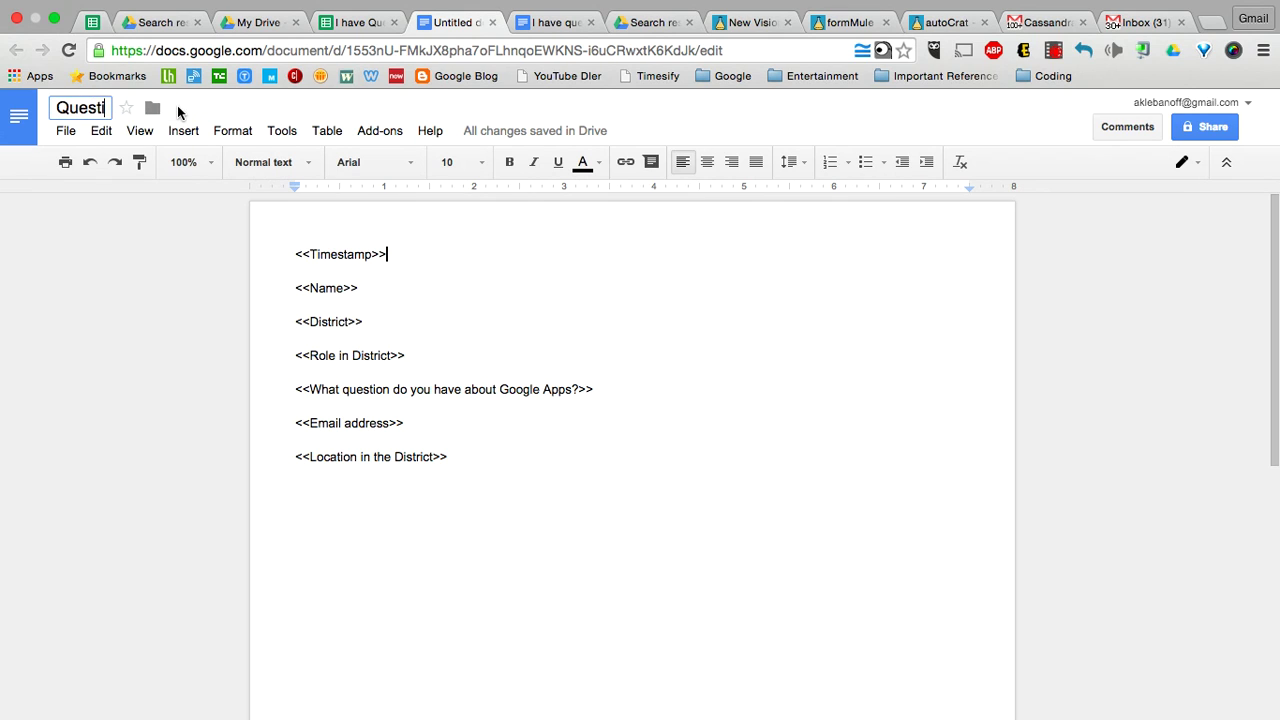
text(ons document)
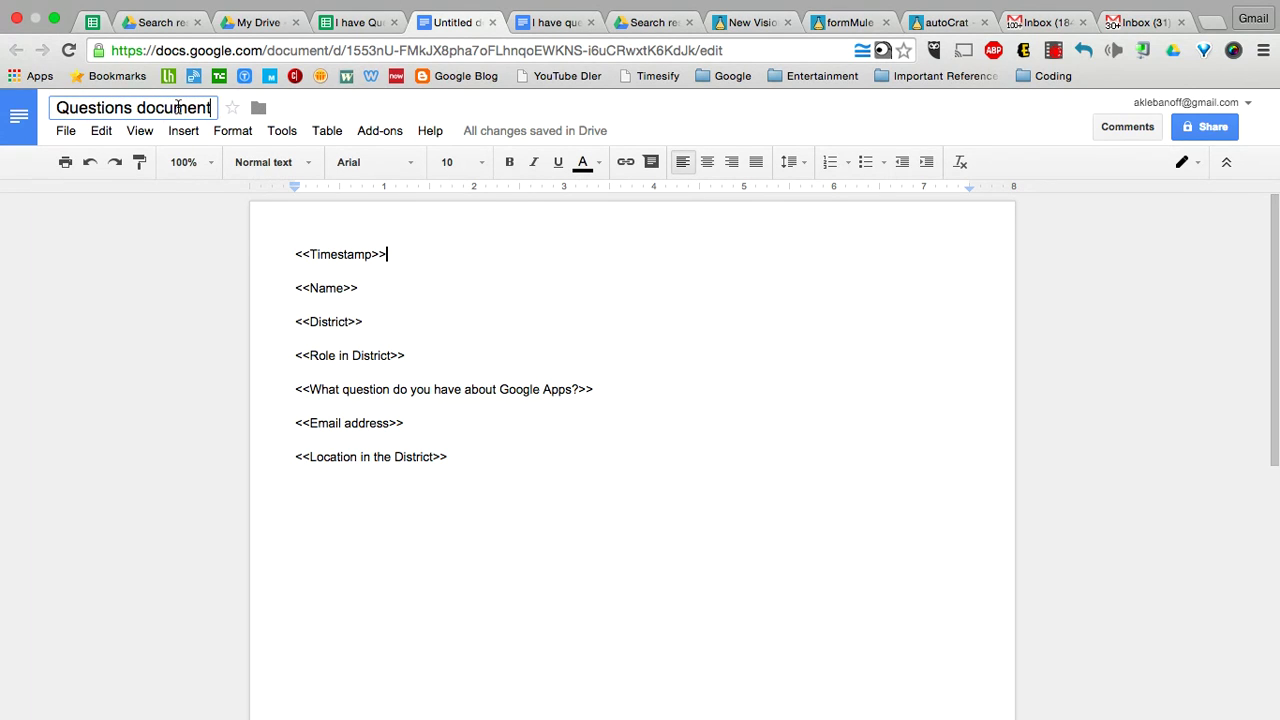
Switch to the I have Questions About... (Responses) spreadsheet and start a new autoCrat merge job, choosing its template from Drive
click(357, 22)
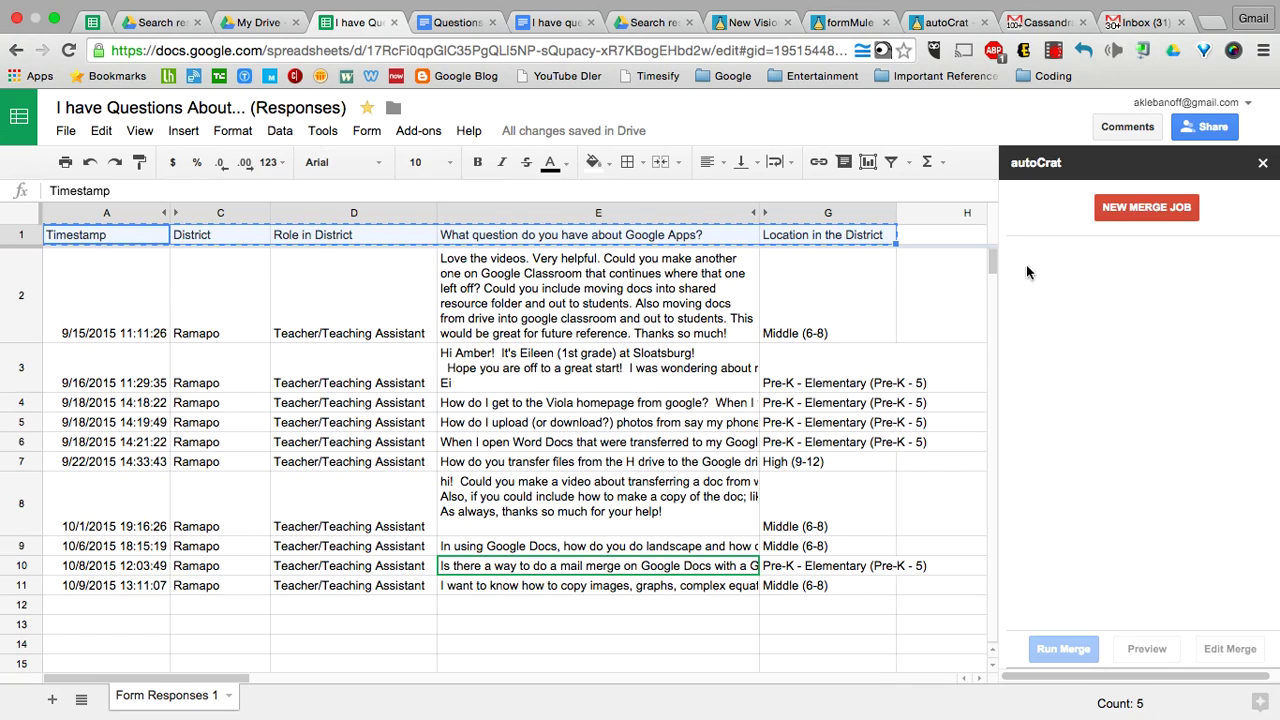
click(1176, 207)
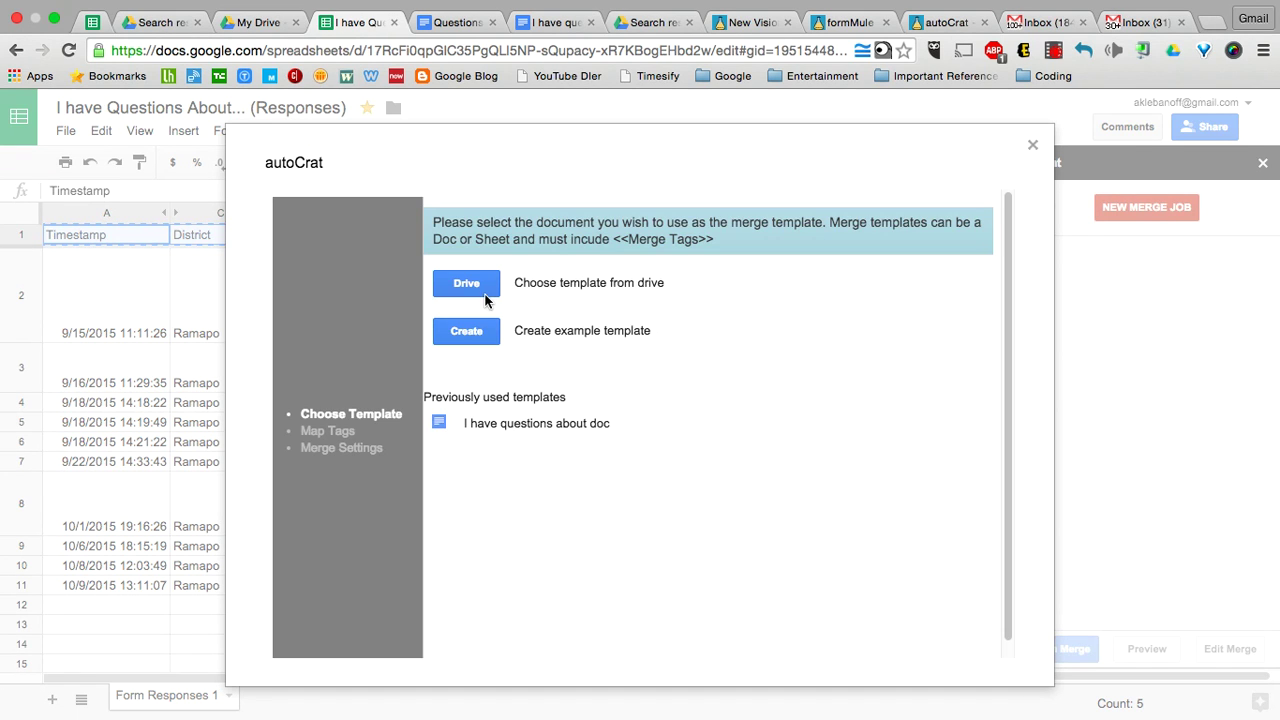
click(485, 290)
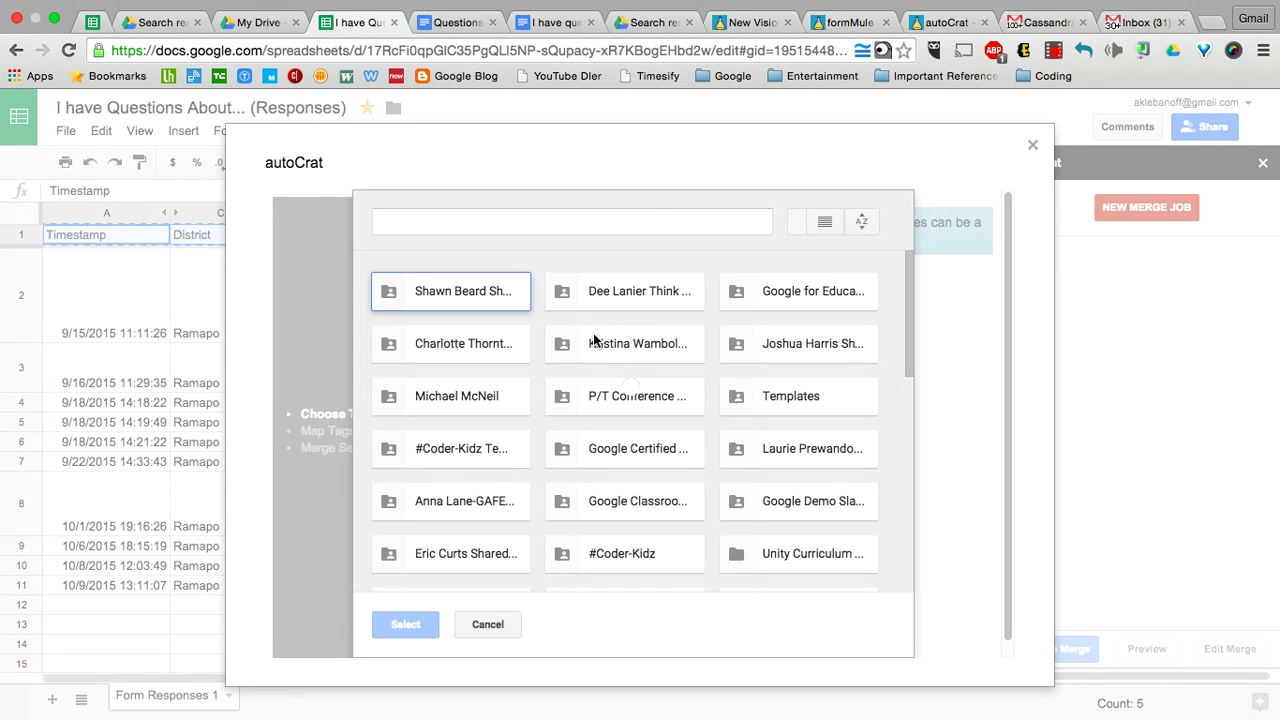
Search Drive for "questions document" and select the Questions document file as the merge template
click(641, 215)
text(q)
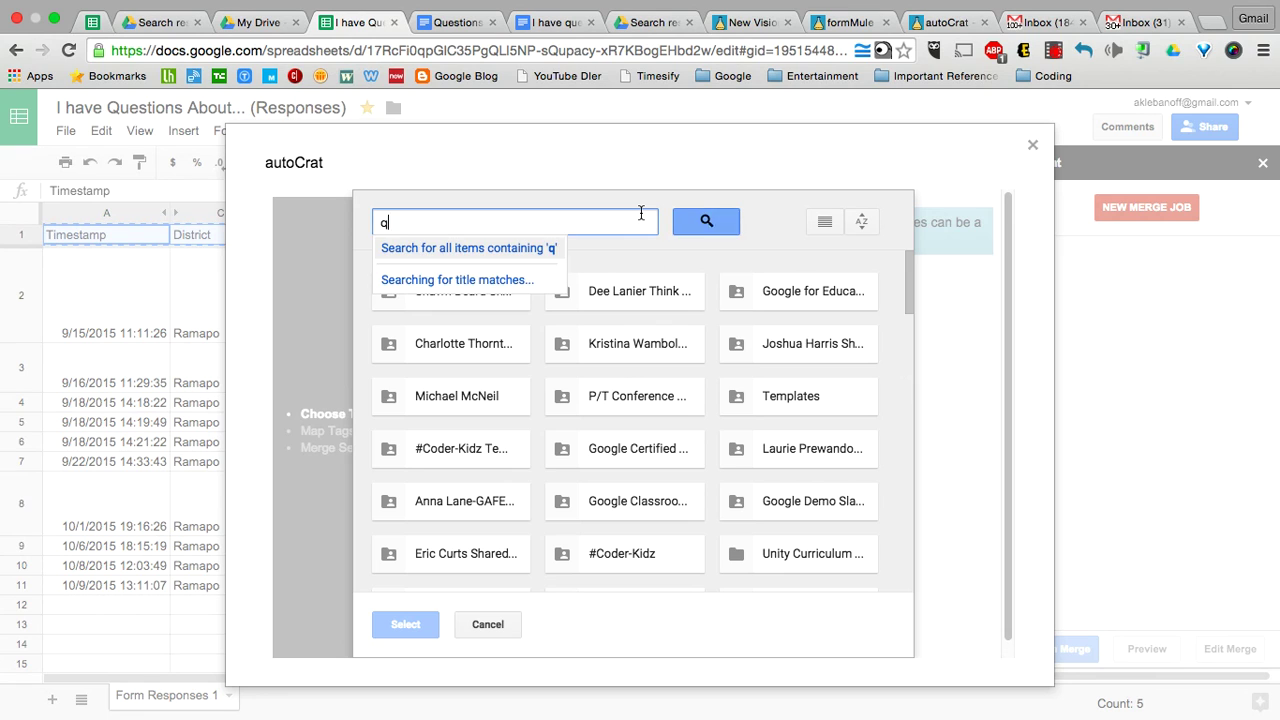
text(uestions document)
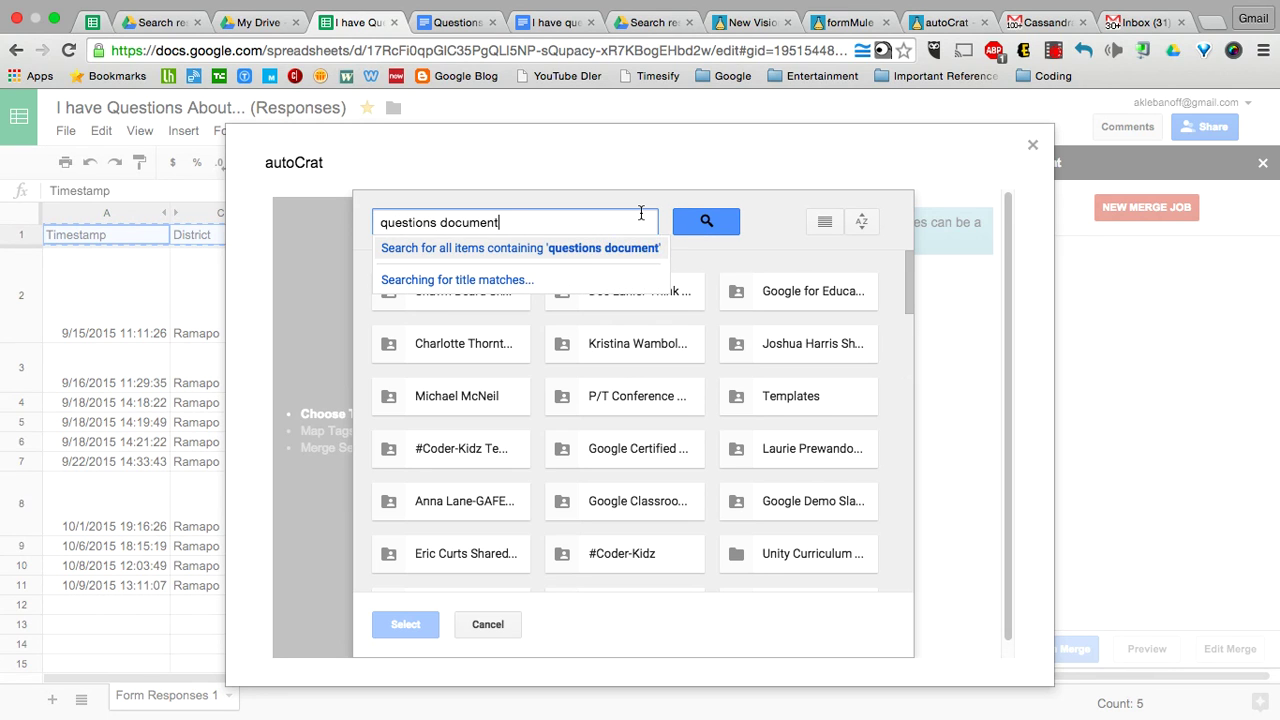
key(Return)
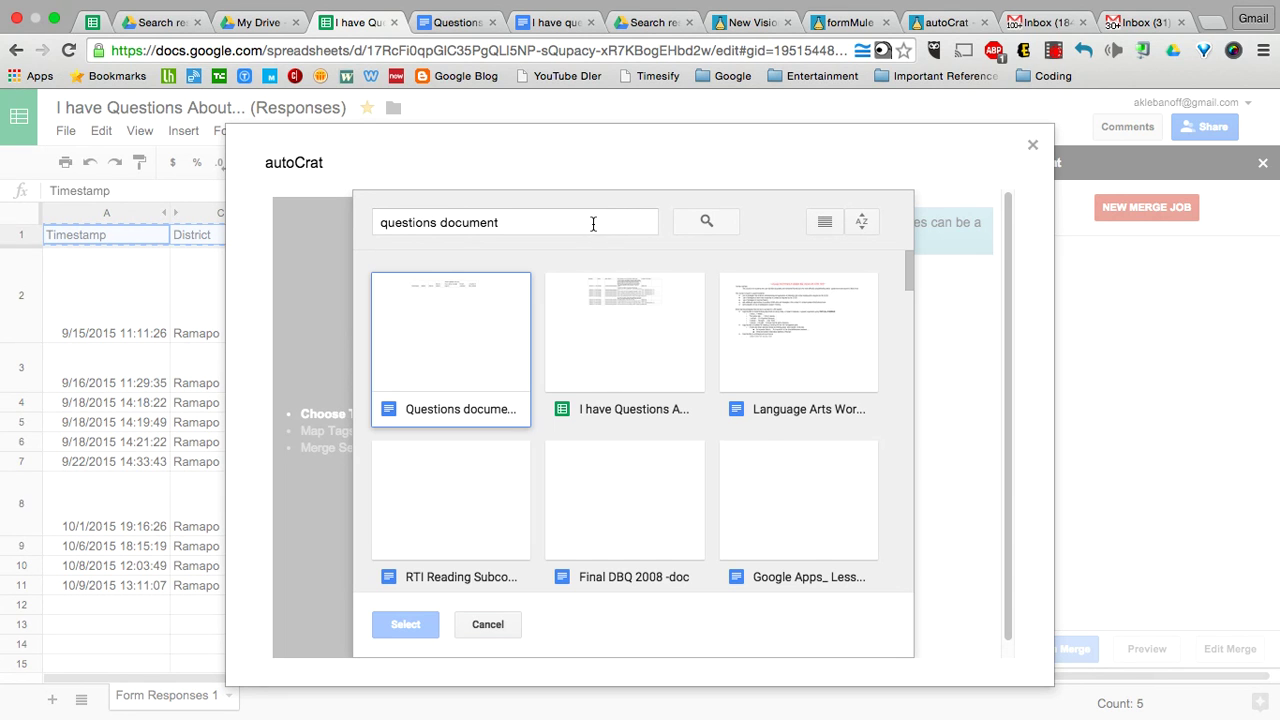
click(443, 340)
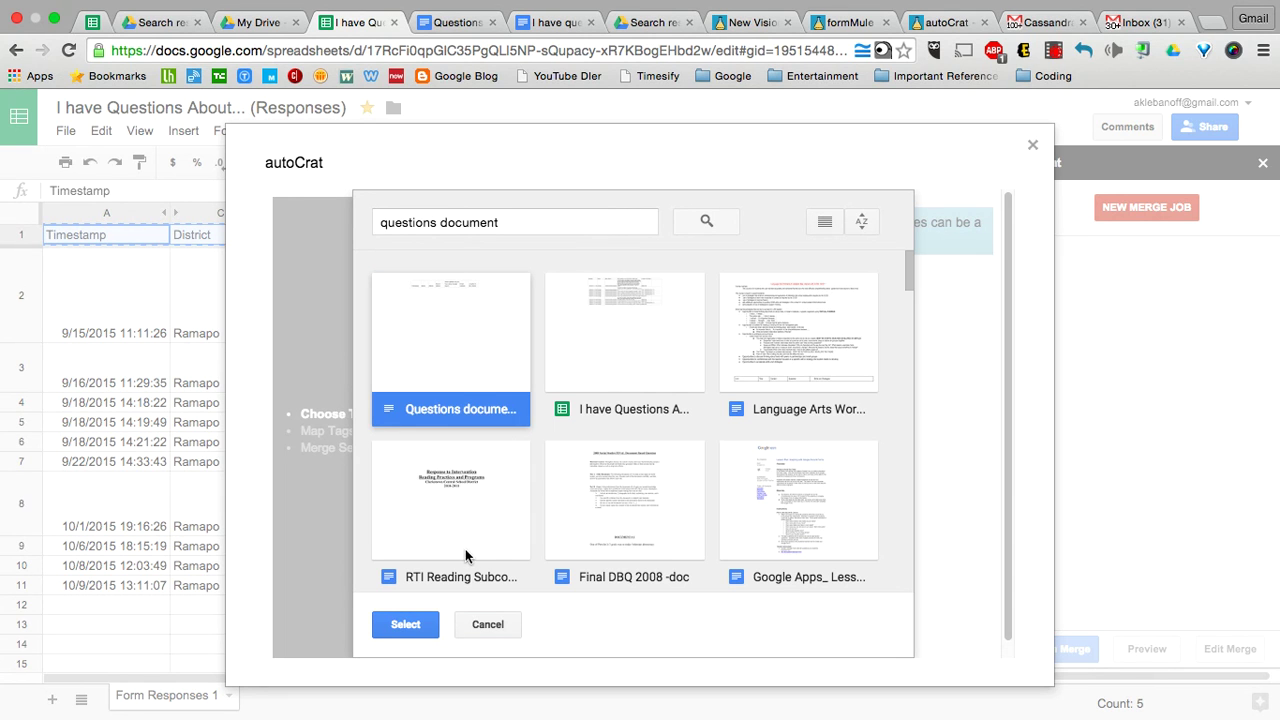
click(415, 624)
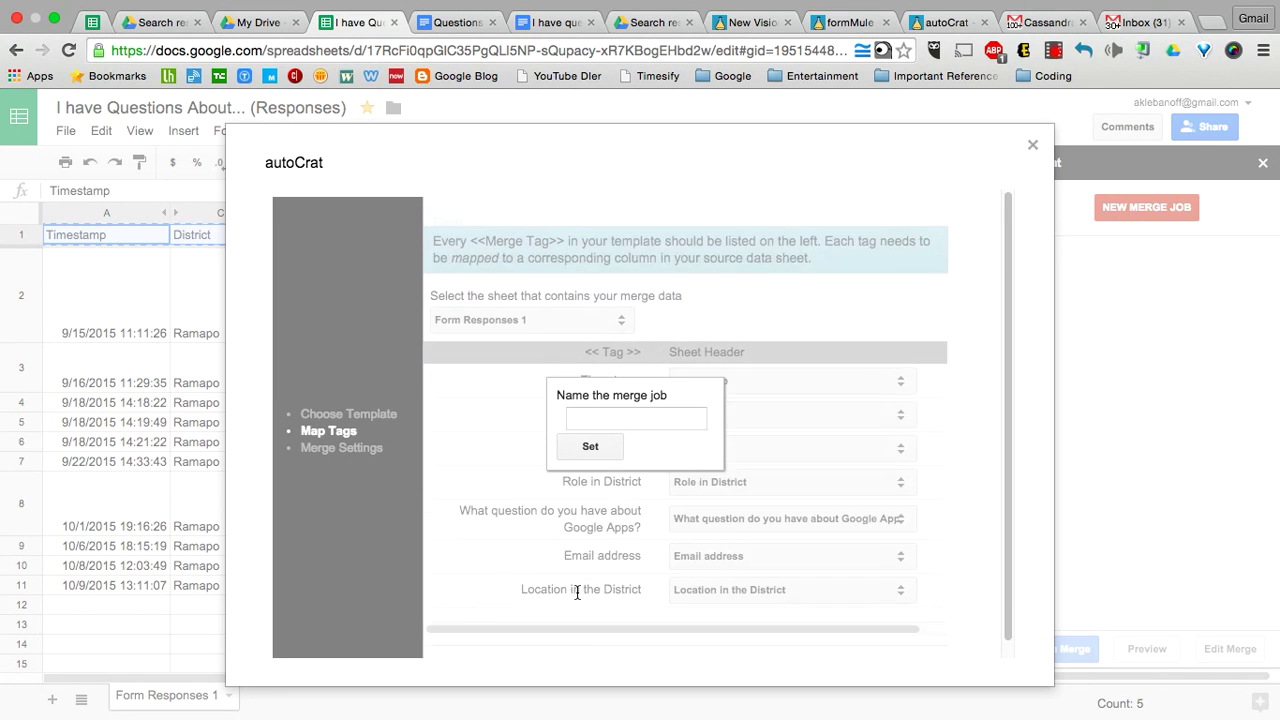
Name the merge job "questions" and save its tag mapping with Form Responses 1 as the merge data sheet
click(657, 424)
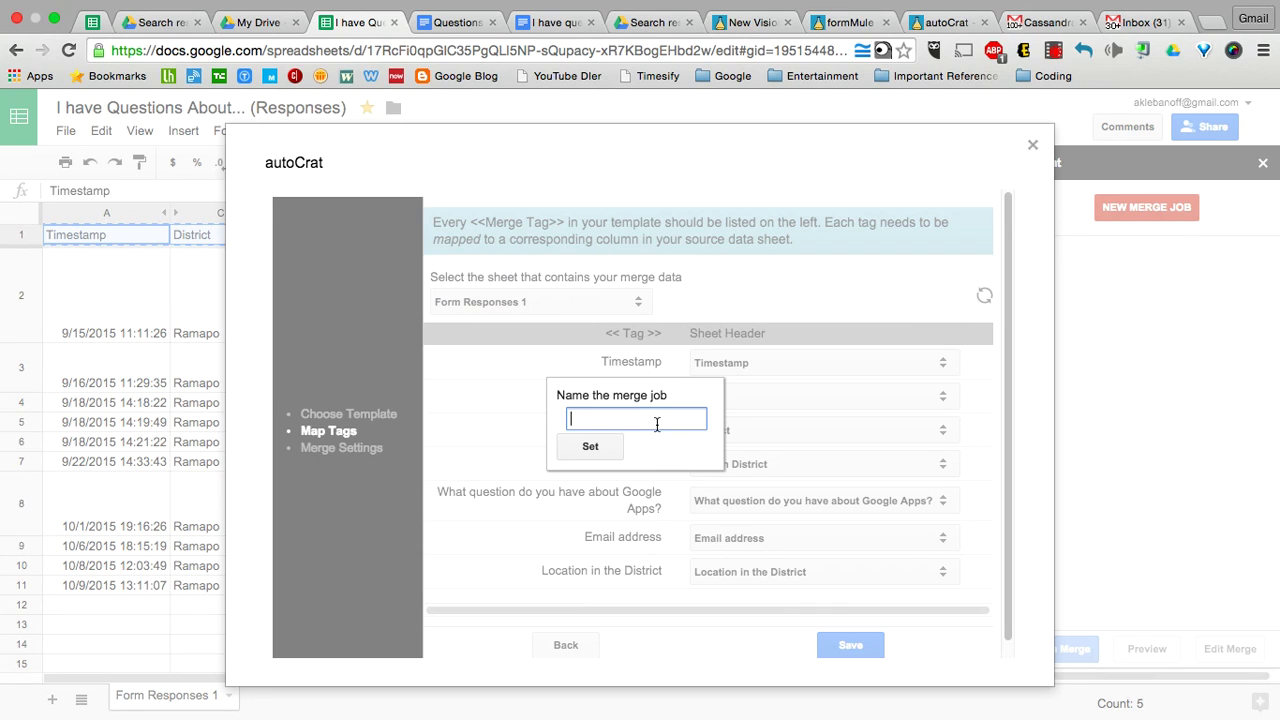
text(questions)
click(594, 452)
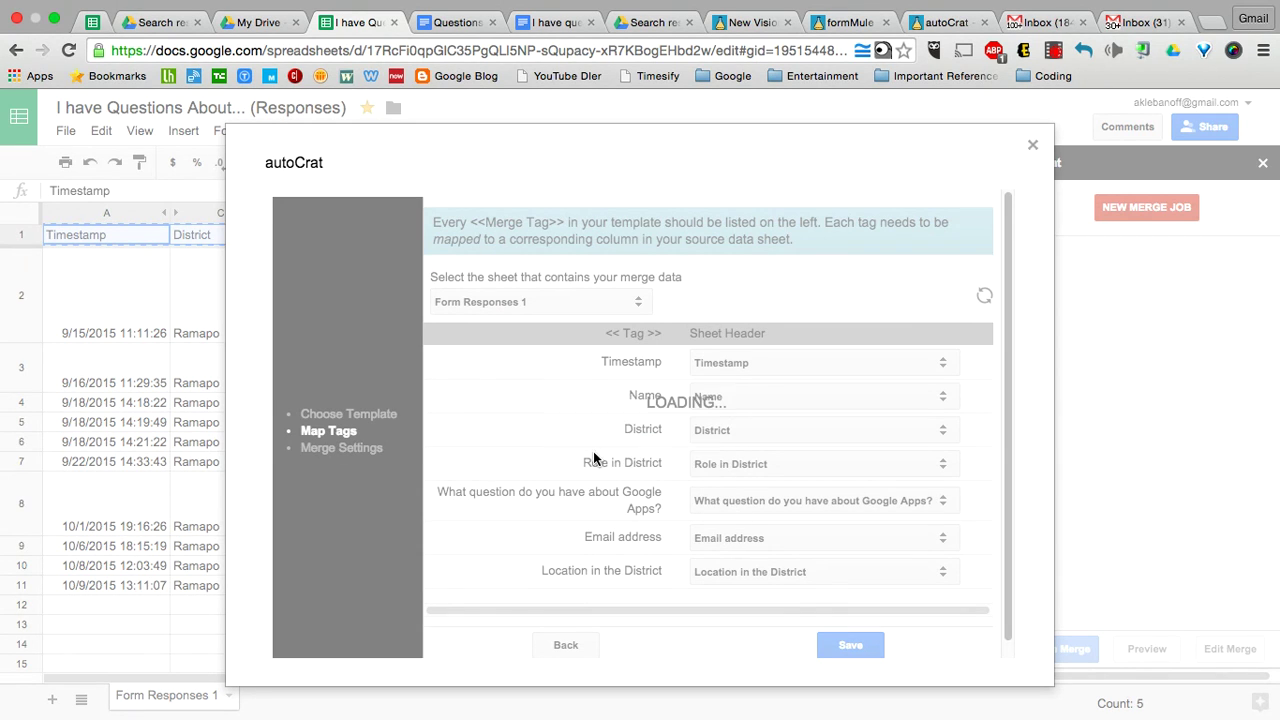
click(634, 306)
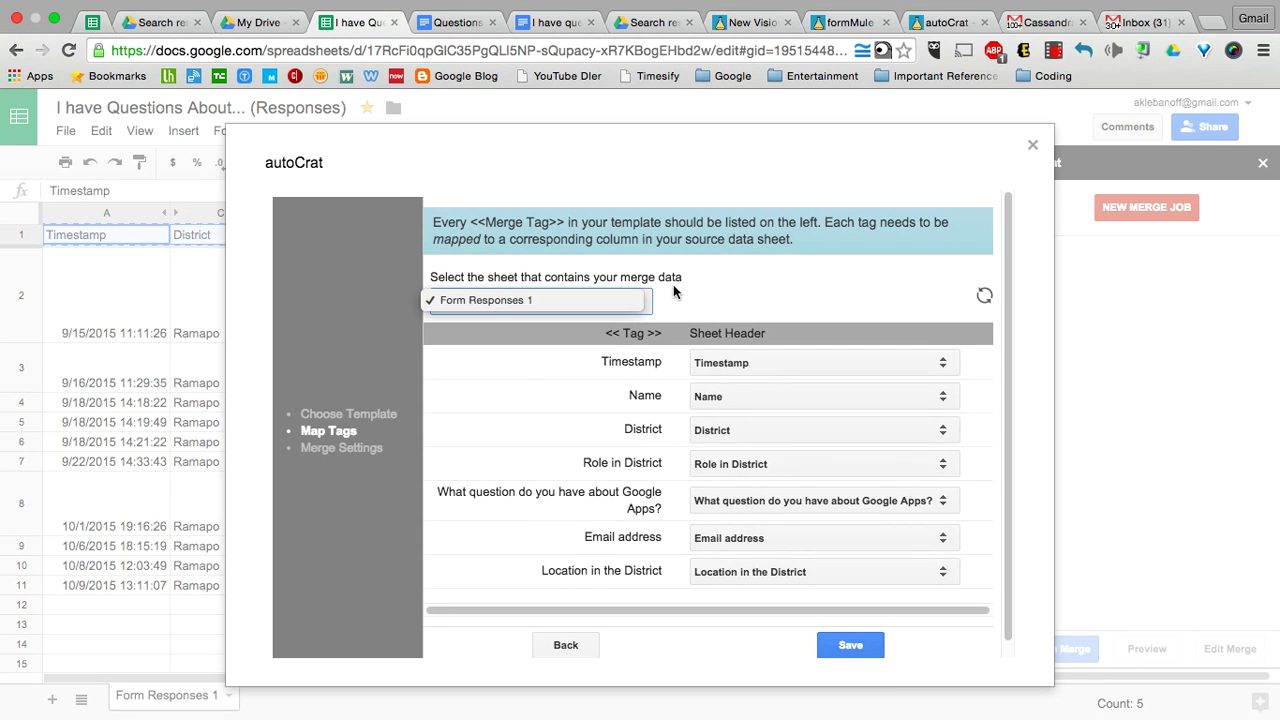
click(155, 336)
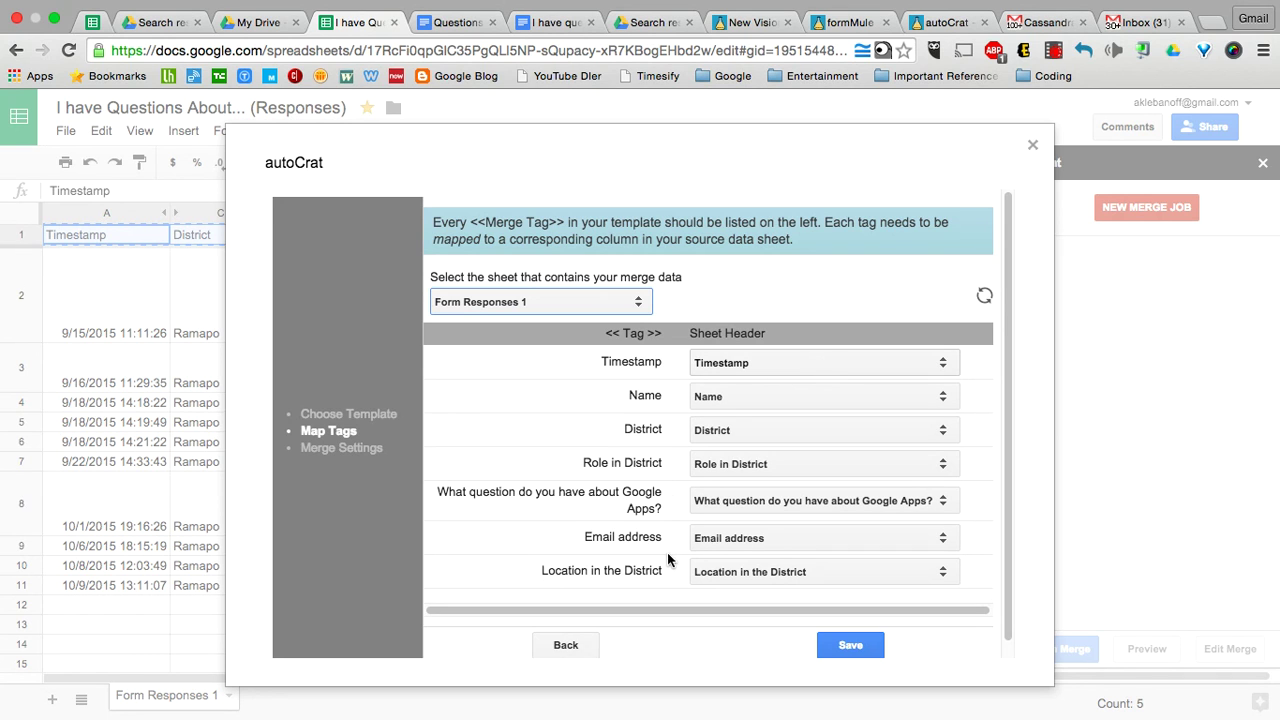
click(850, 645)
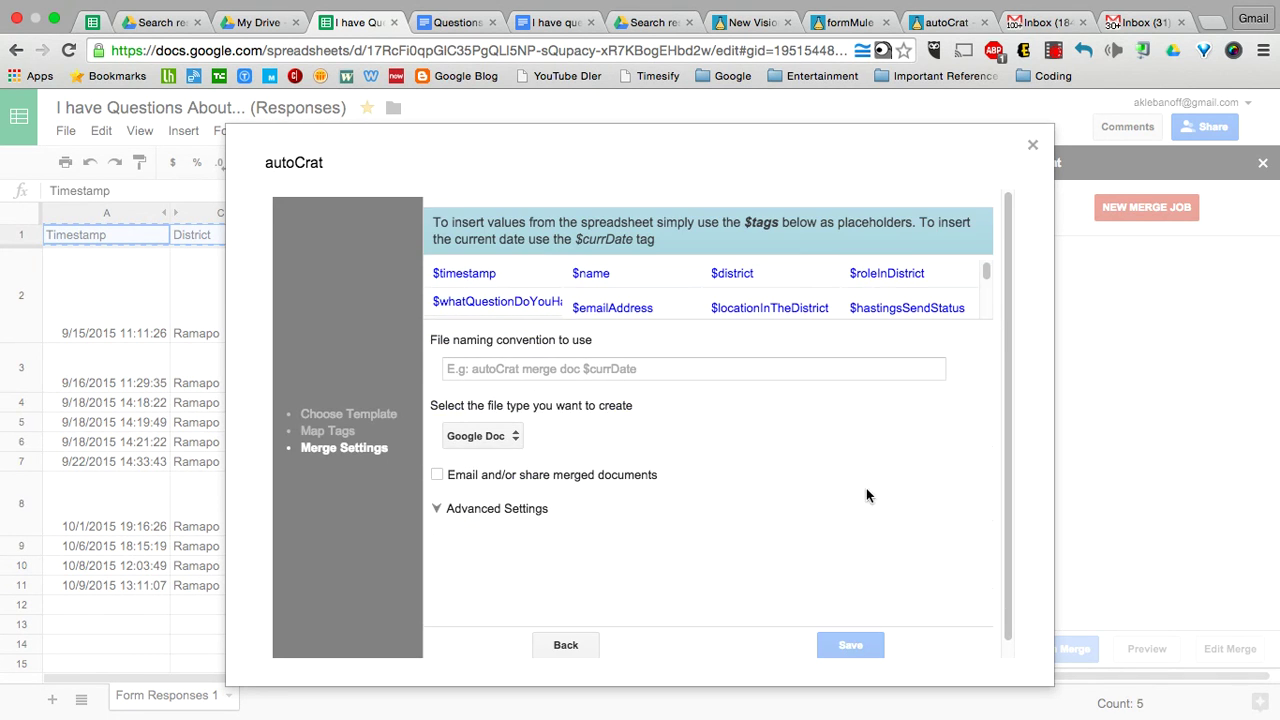
Set the merged documents' file naming convention to "Autocrat Questions $currDate"
click(646, 371)
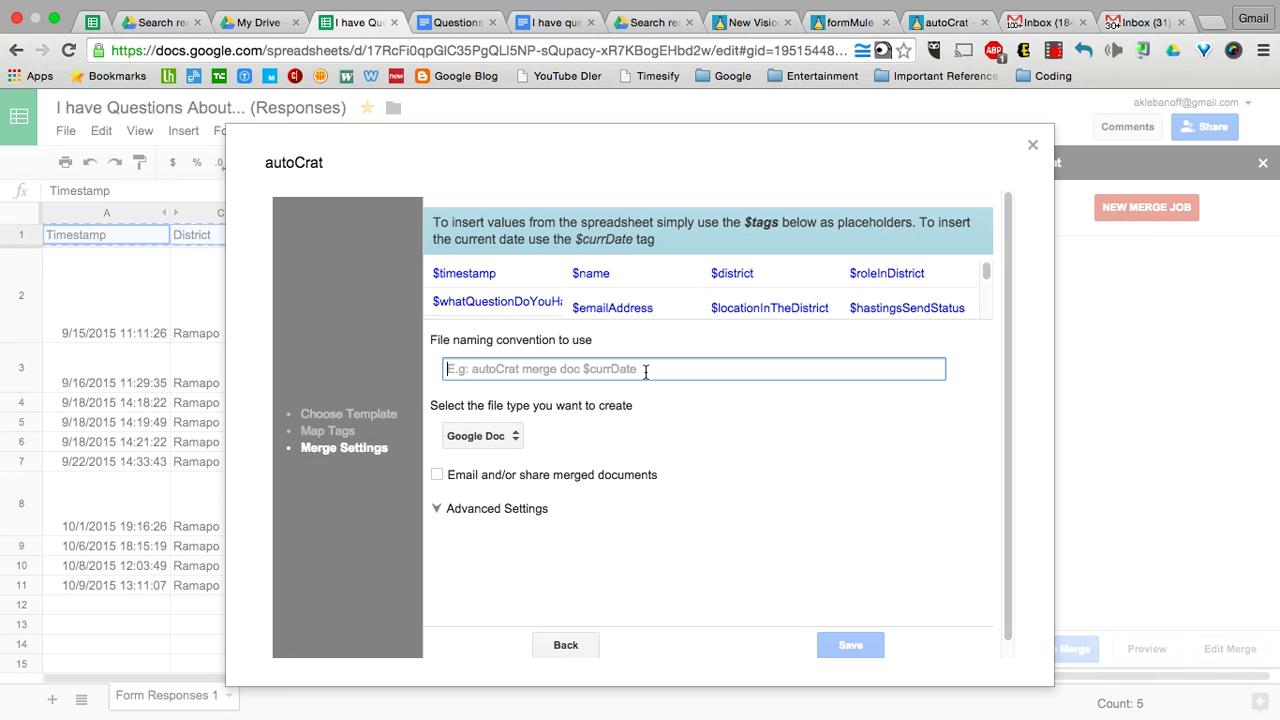
text(Auto)
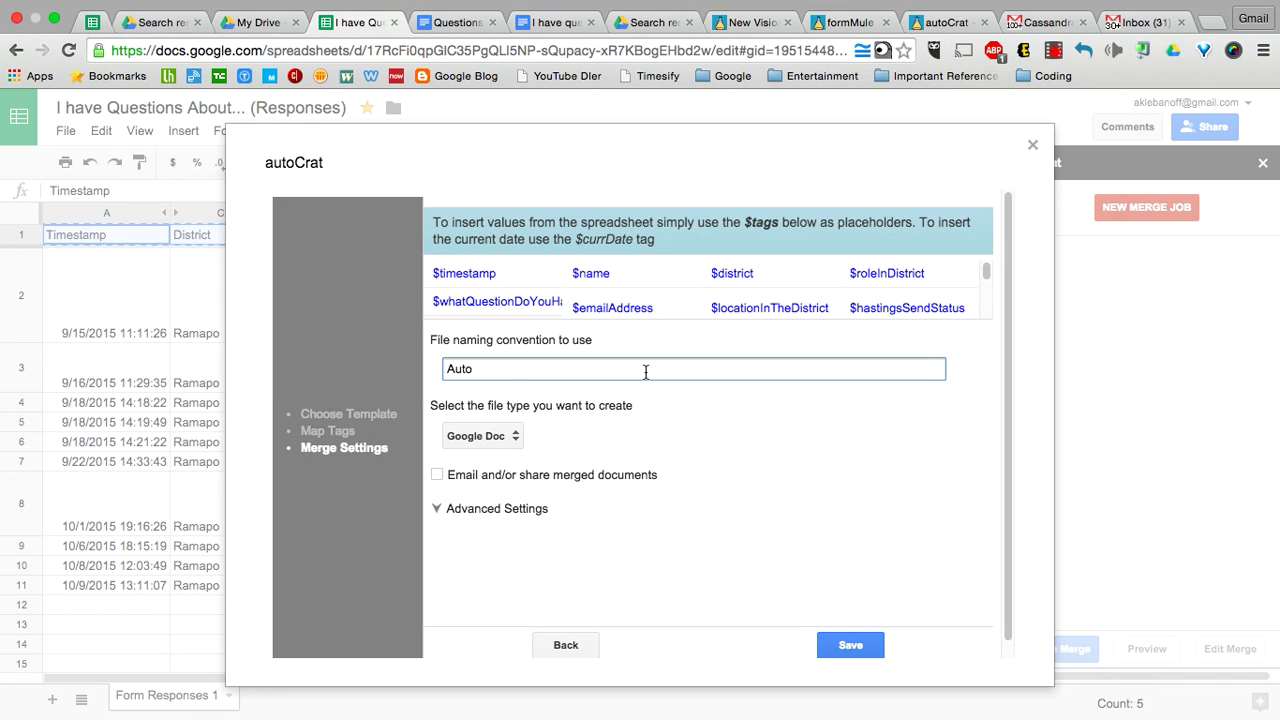
text(crat Questions )
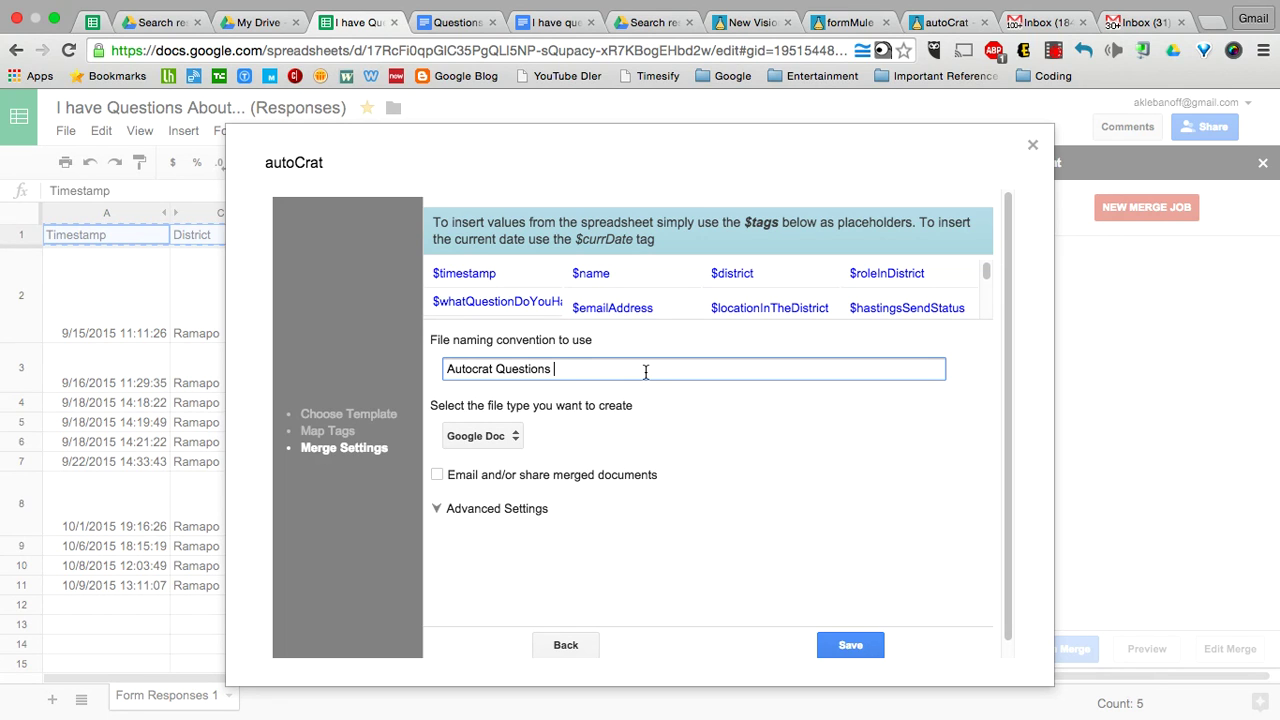
text($currDate)
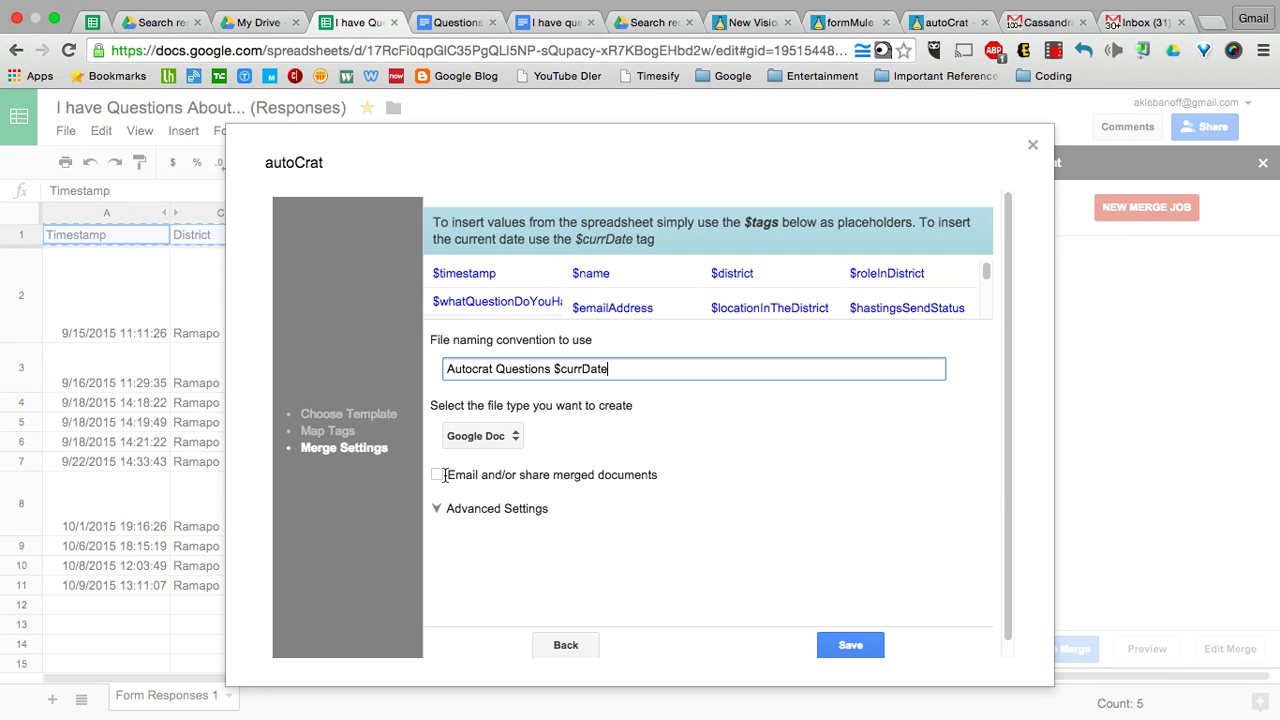
Enable emailing and sharing of the merged documents and look over the recipient, message and attachment options
scroll(466, 484, down, 1)
scroll(466, 484, down, 1)
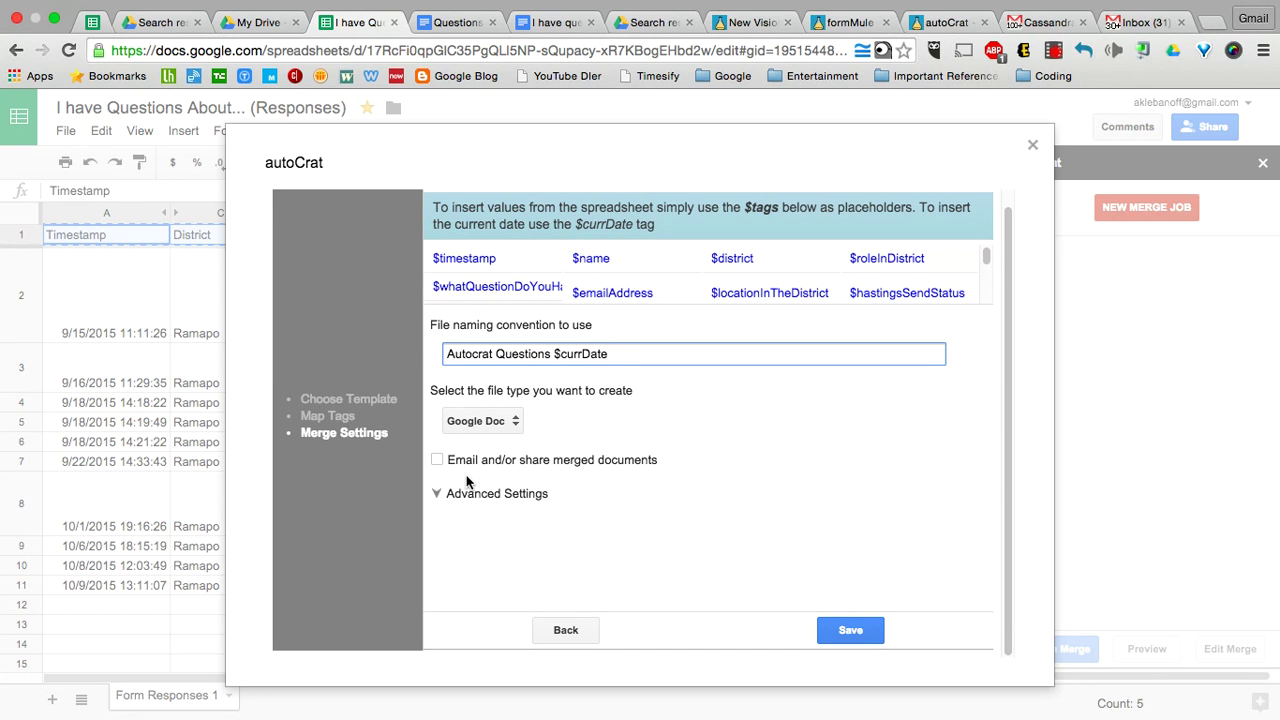
click(450, 460)
scroll(450, 460, down, 5)
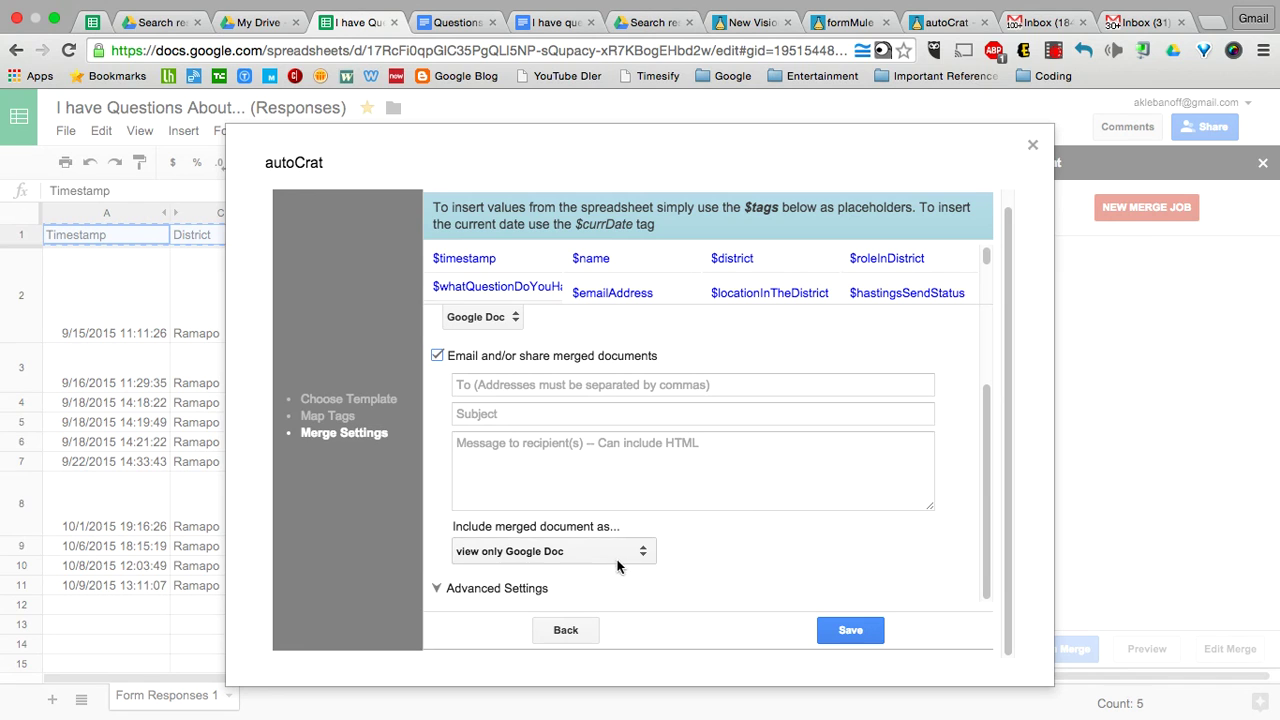
Set autoCrat to run when new forms are submitted, then turn off emailing or sharing merged documents and save the merge settings
click(500, 589)
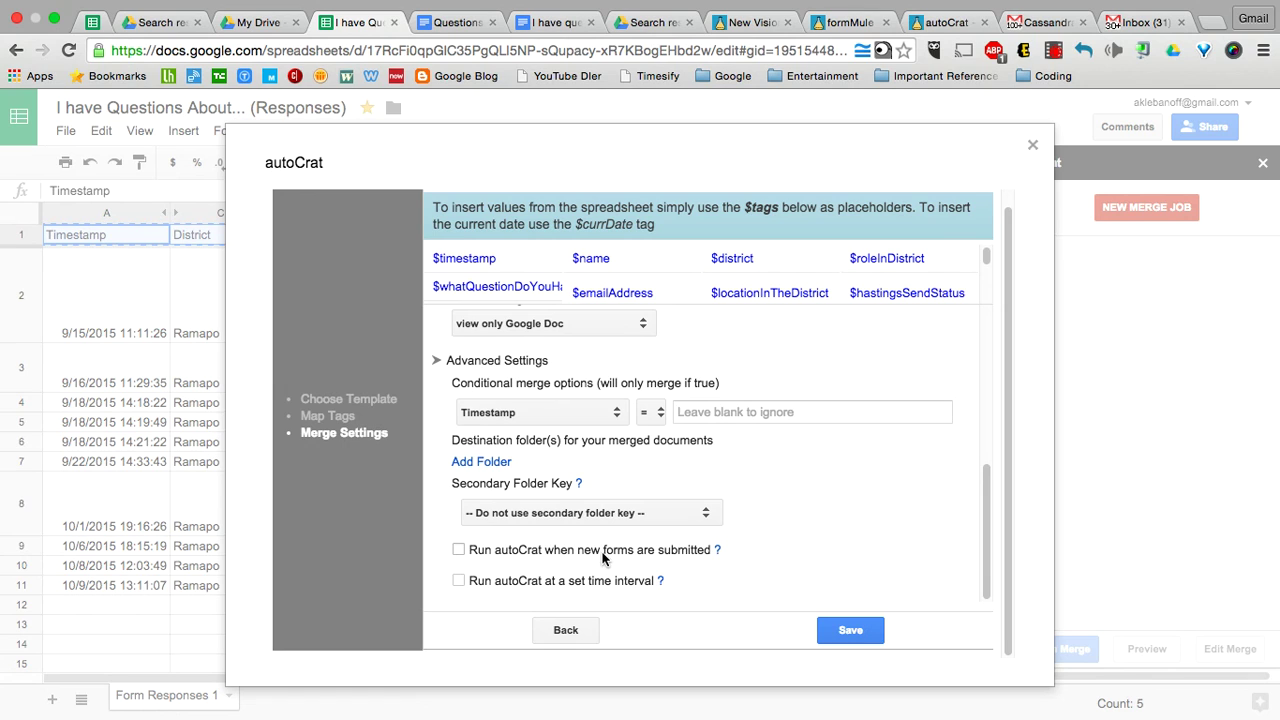
click(458, 551)
scroll(734, 515, up, 5)
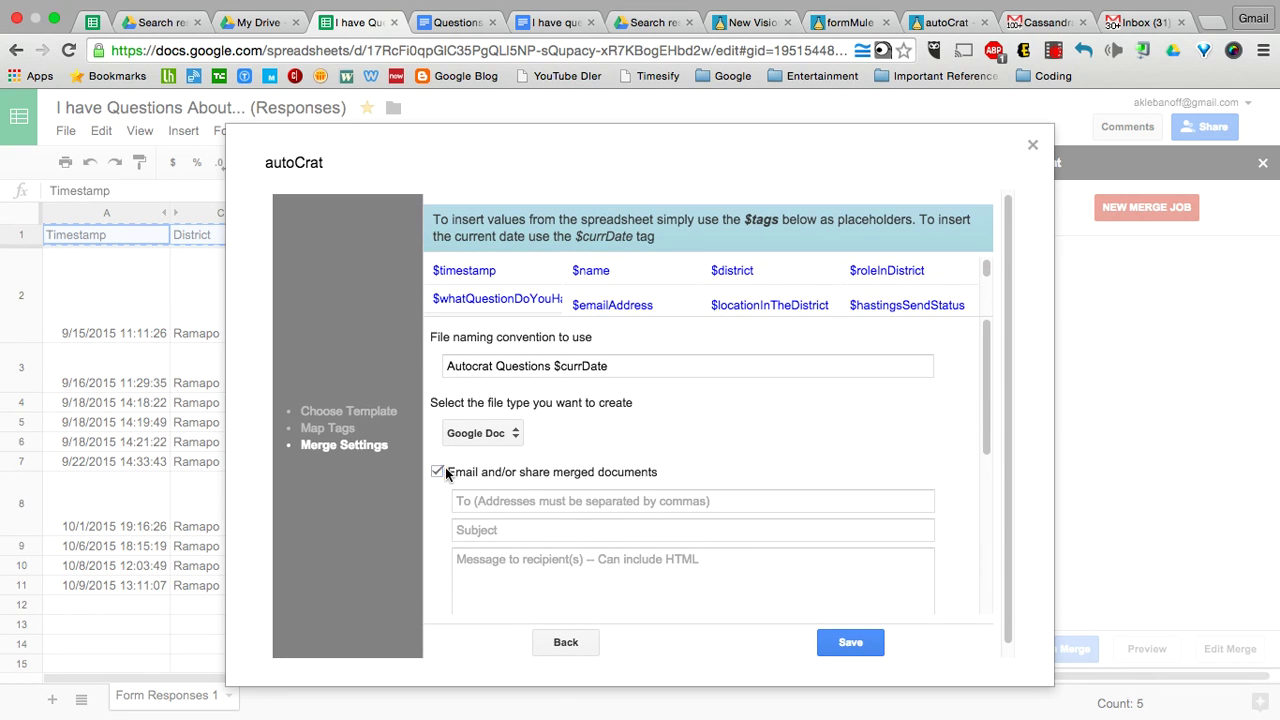
click(437, 470)
scroll(759, 457, down, 3)
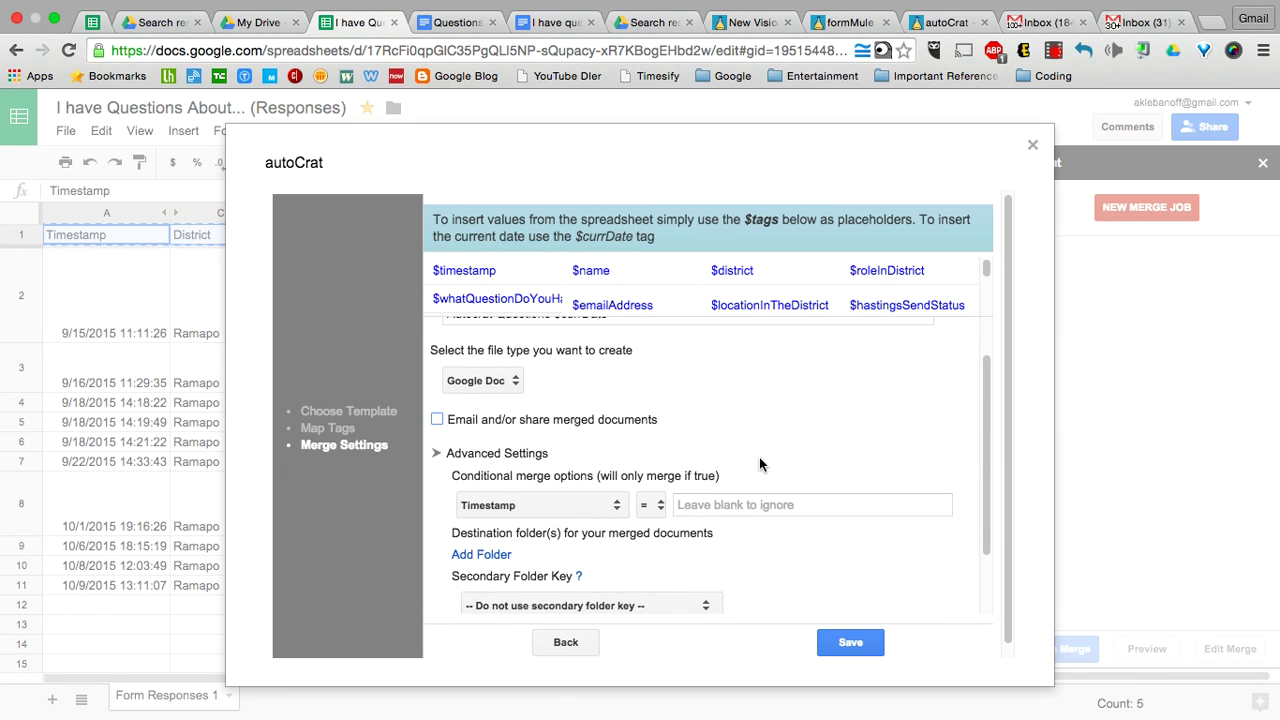
click(855, 643)
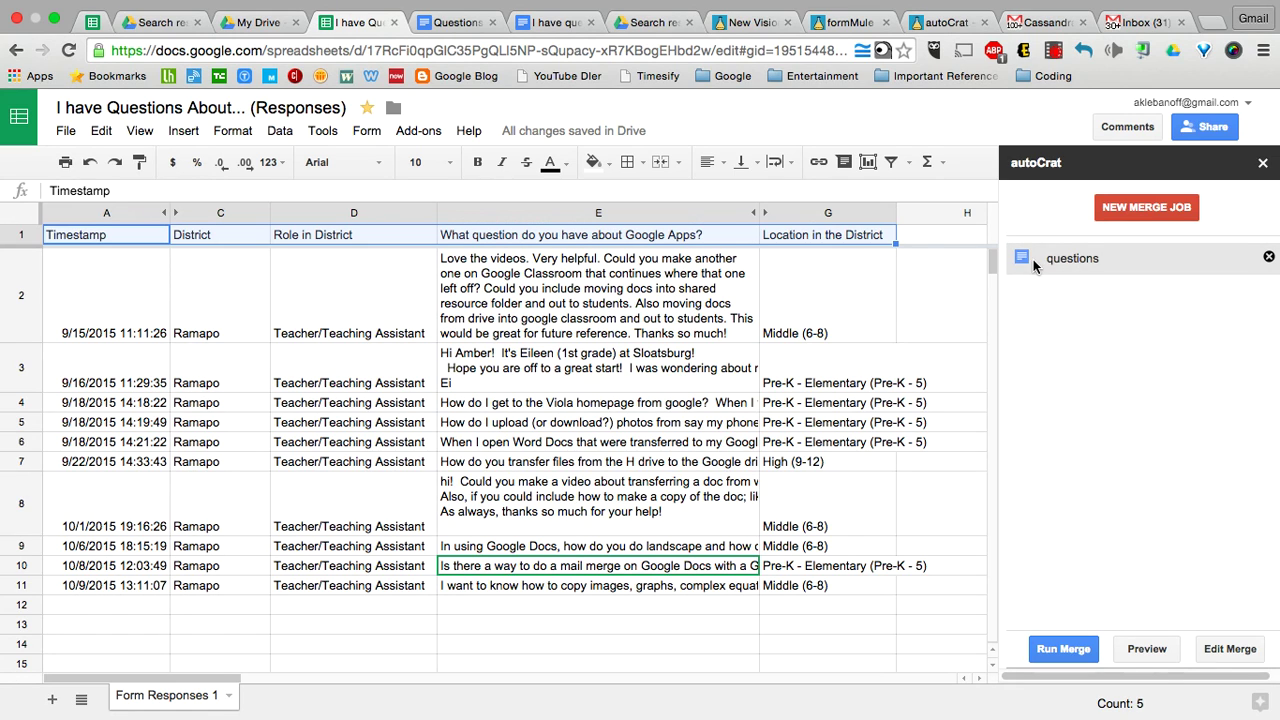
Preview the questions merge job with the form response data and run the merge
click(1092, 258)
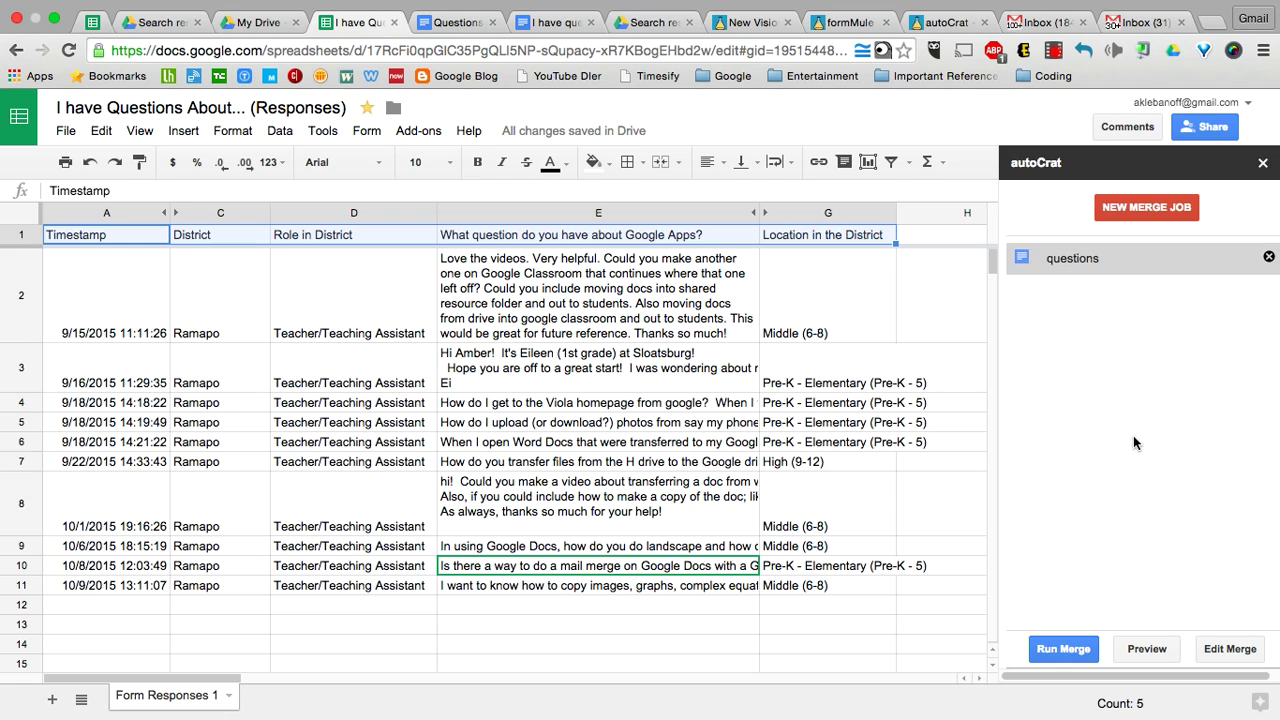
click(1158, 652)
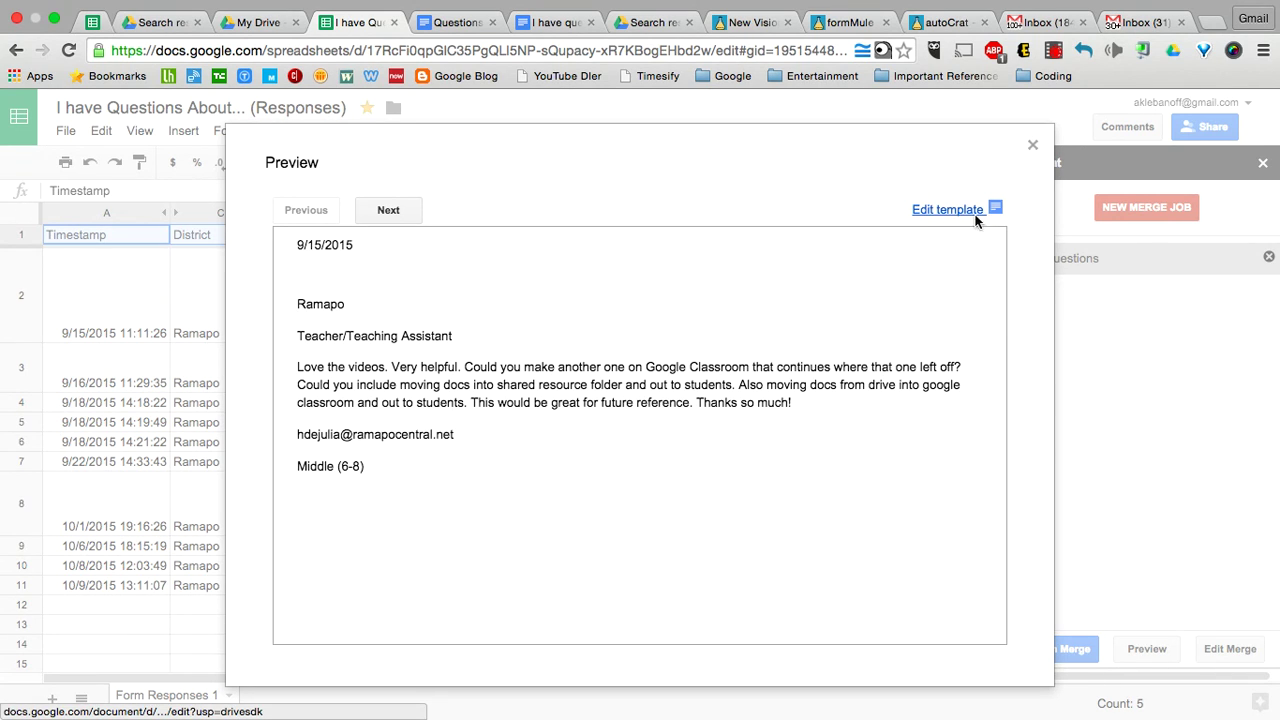
click(1031, 148)
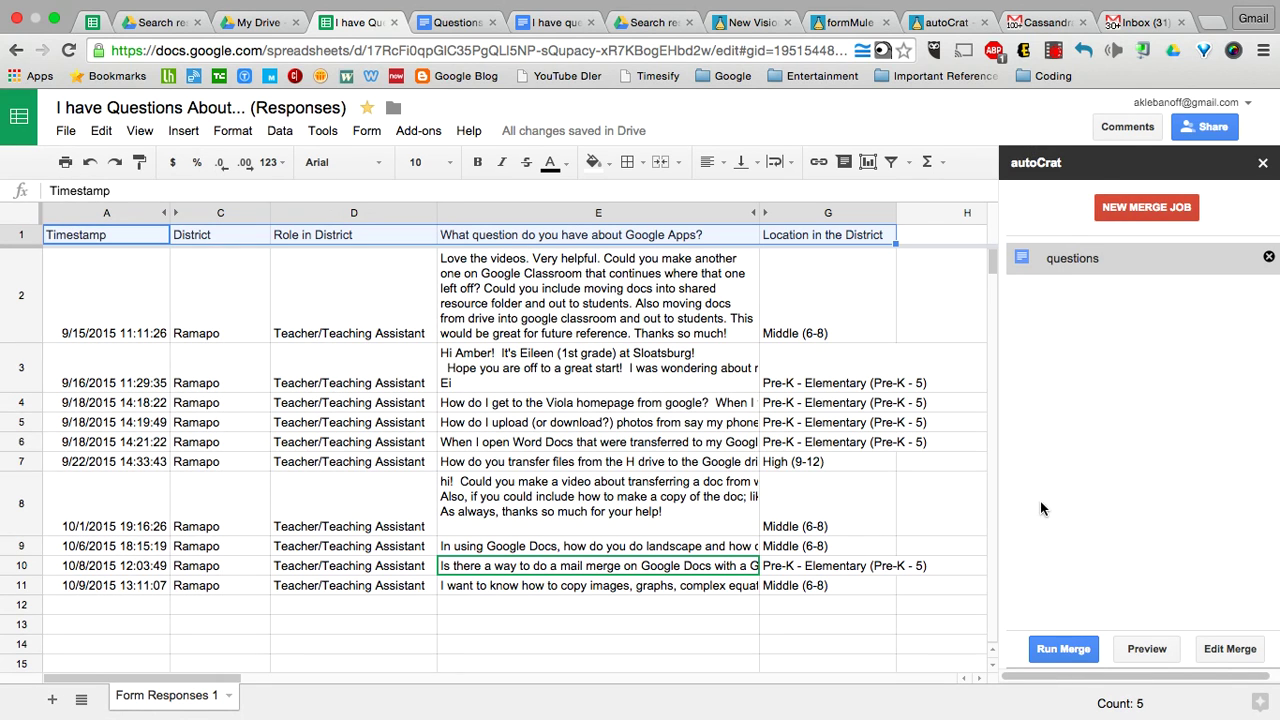
click(1073, 655)
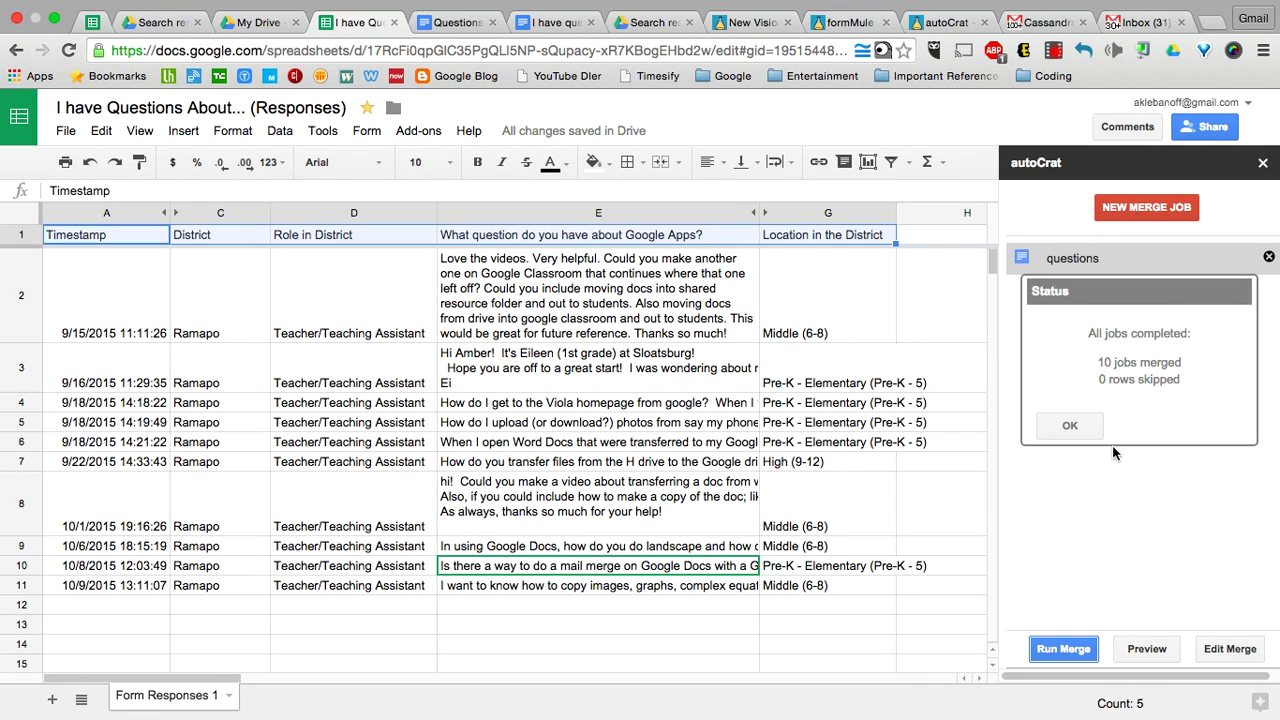
click(1076, 432)
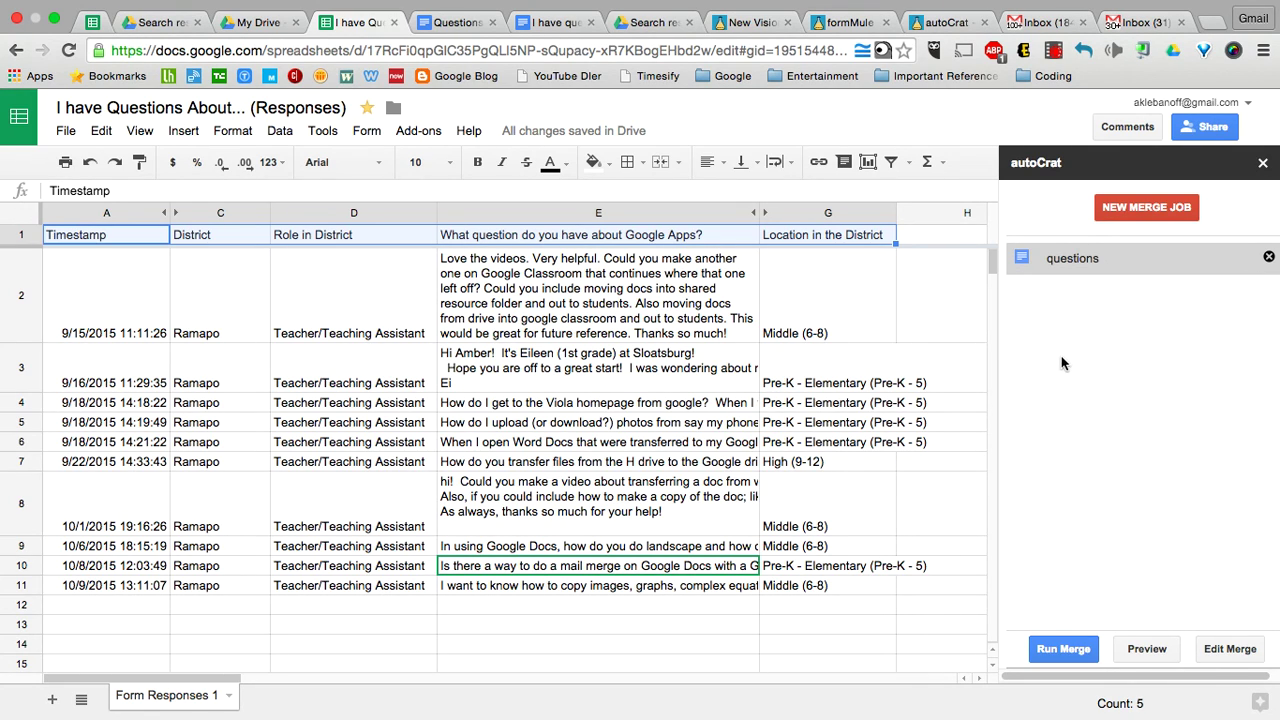
Open the questions job's template document, look over its merge tags and return to the responses spreadsheet
click(1021, 257)
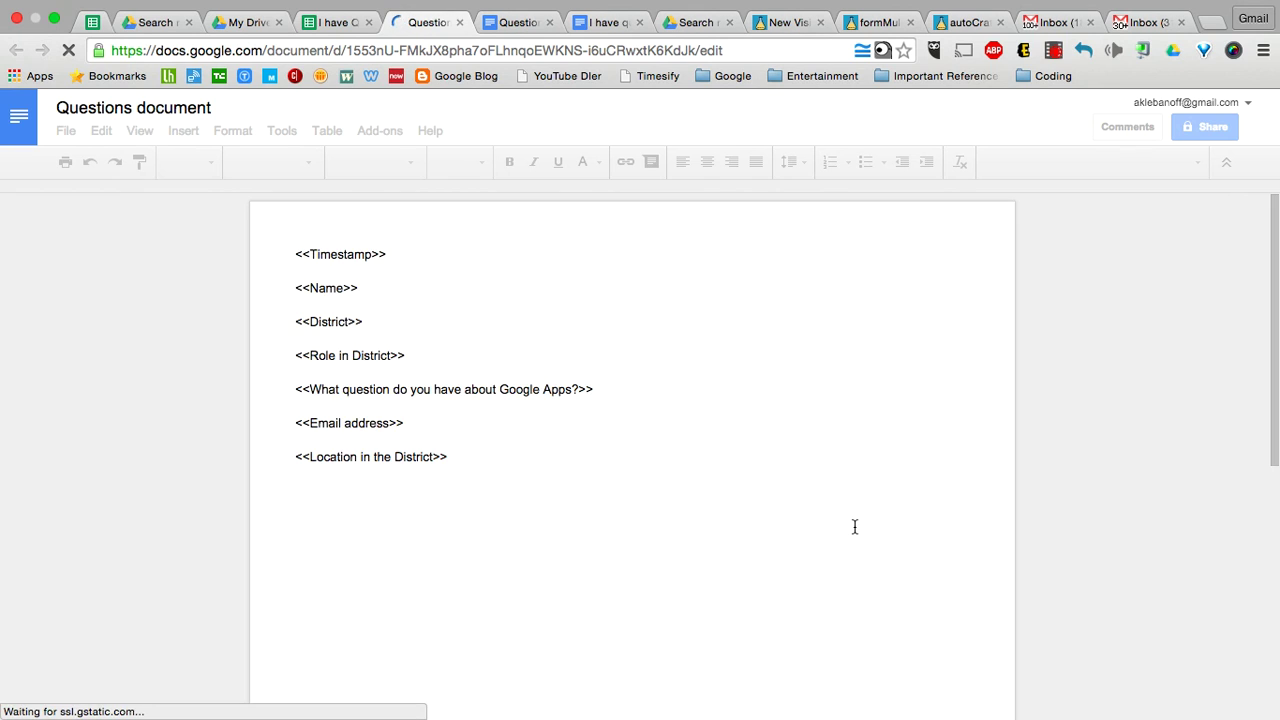
scroll(854, 527, down, 10)
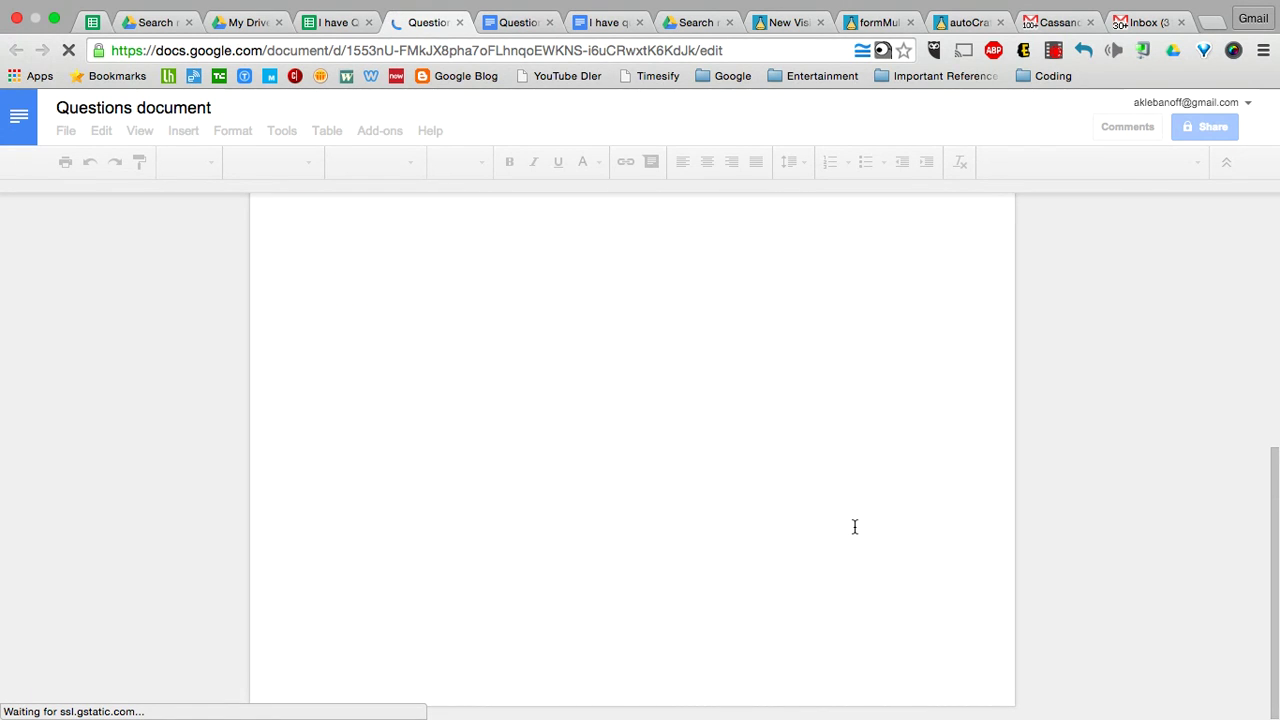
click(334, 24)
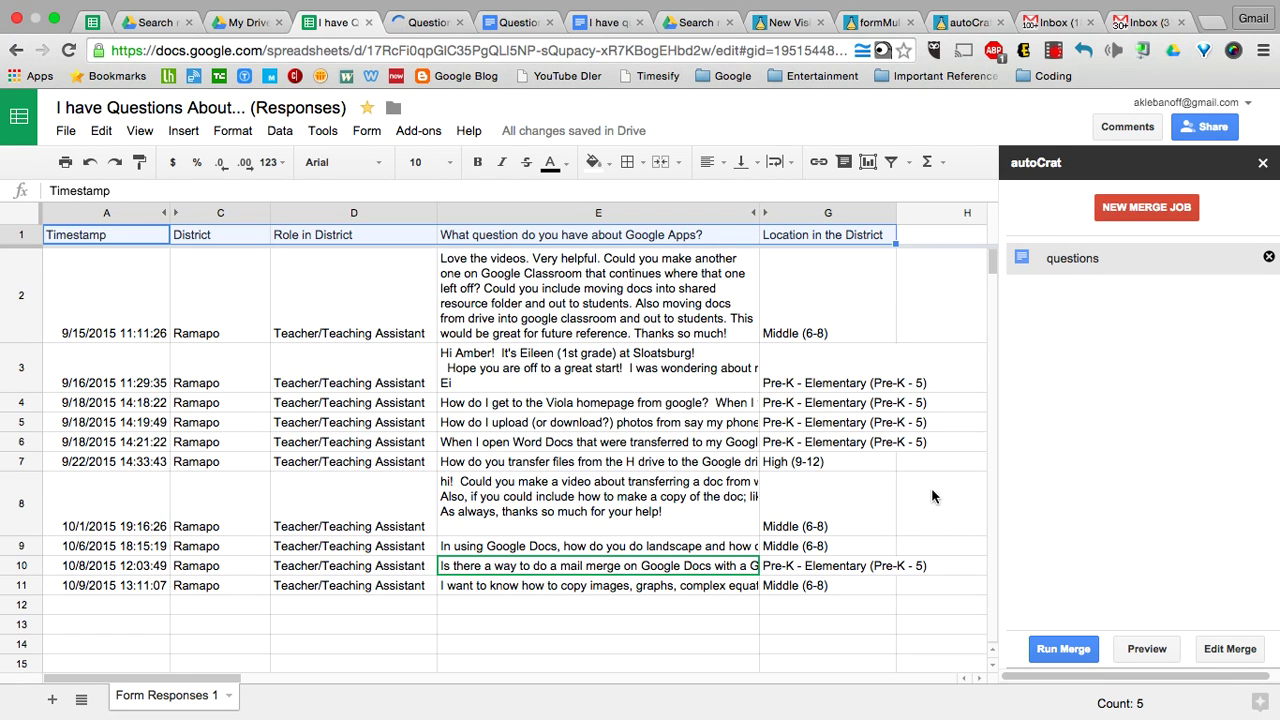
Check the recent files in both open Drive accounts for the merged documents
click(252, 22)
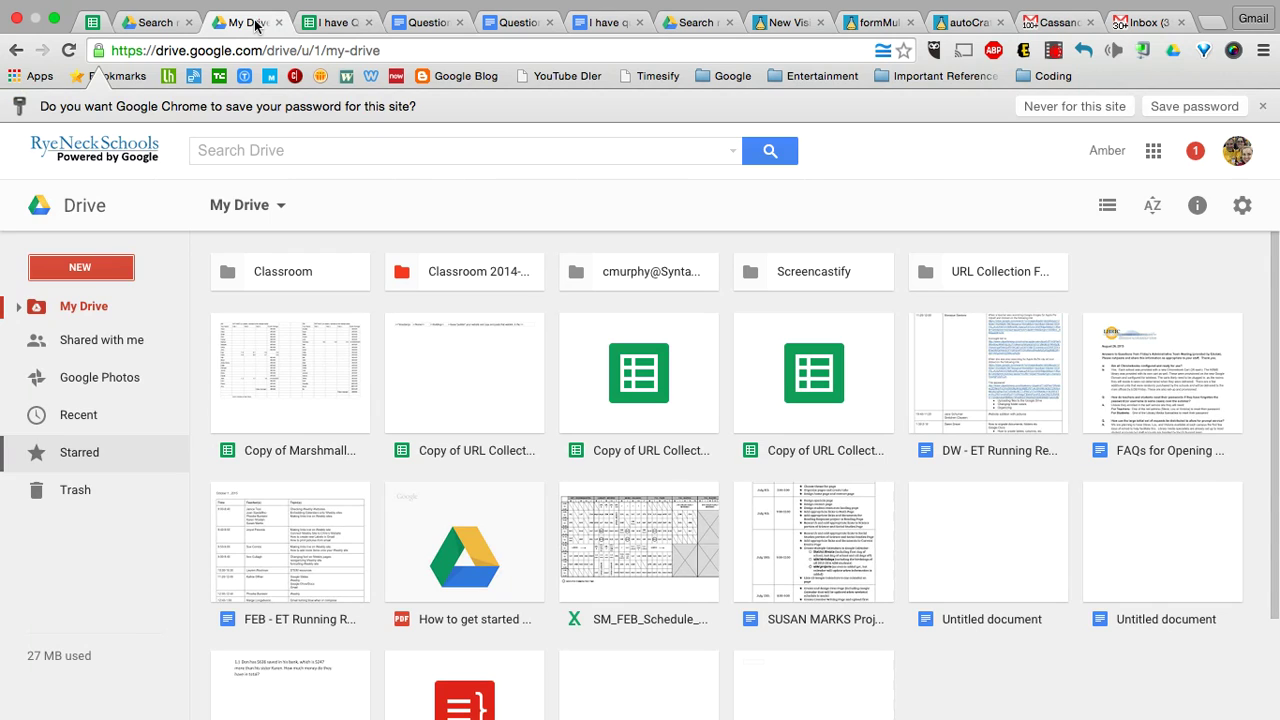
click(106, 416)
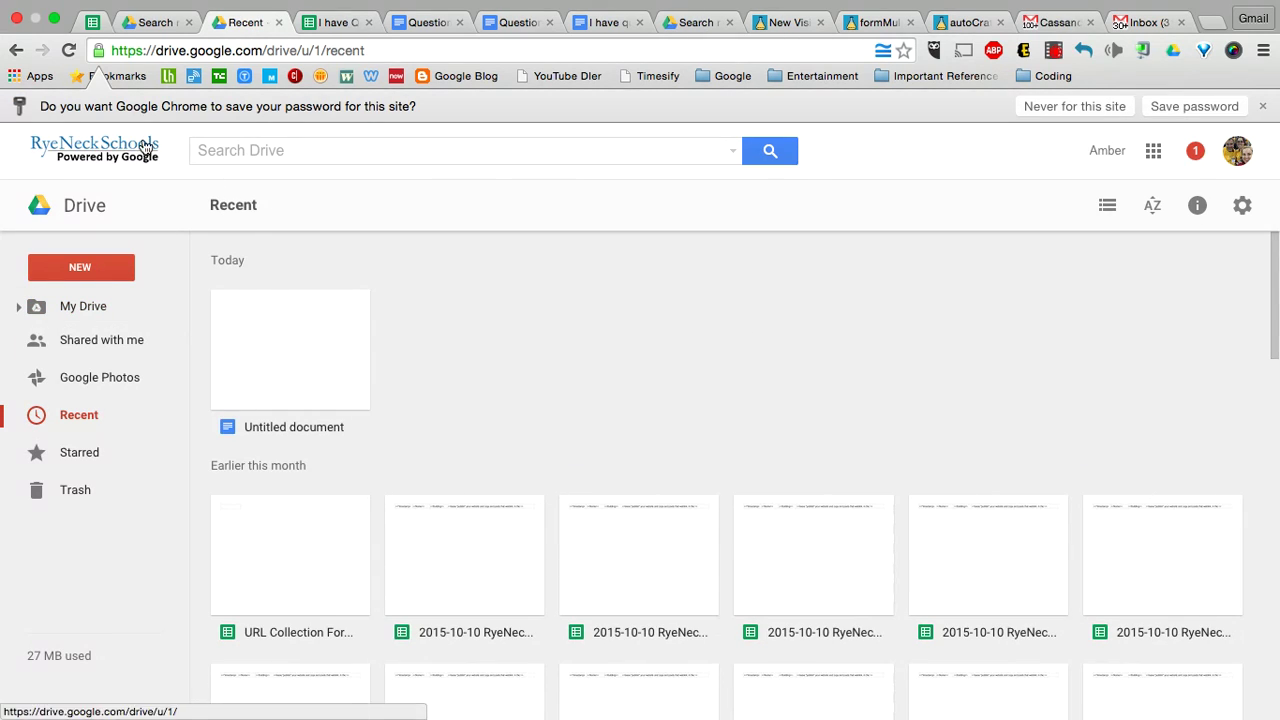
click(152, 22)
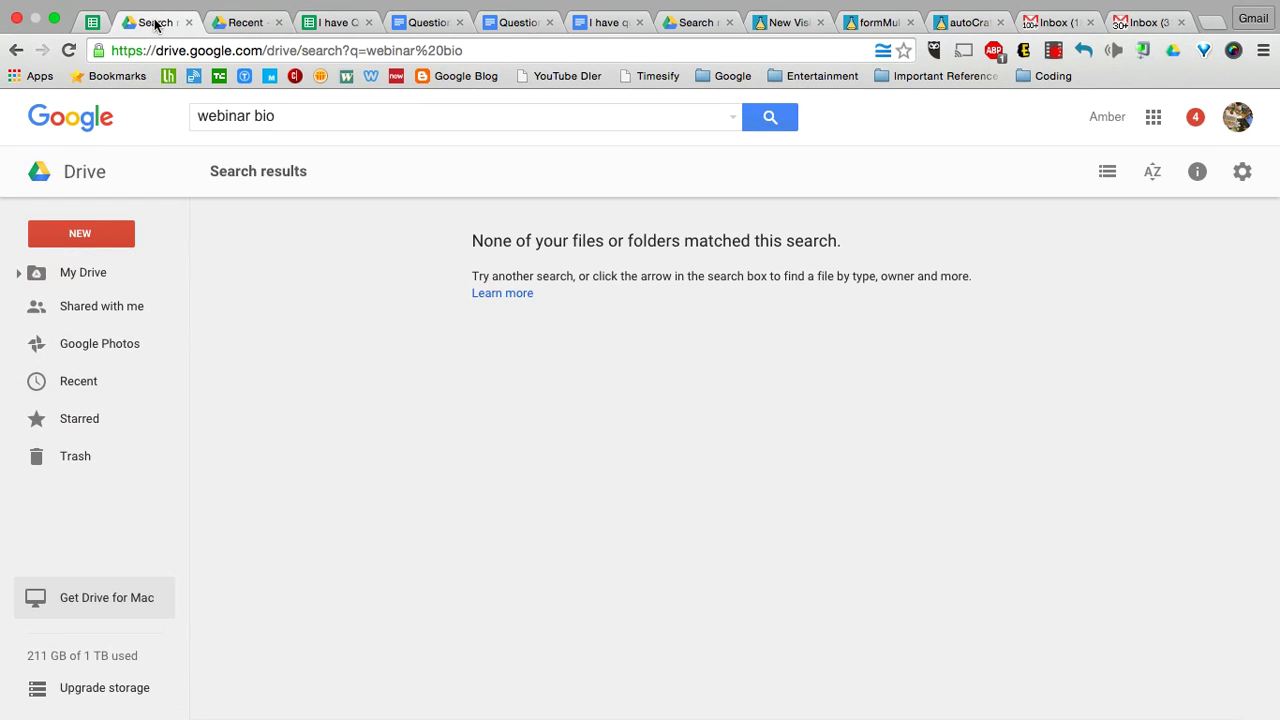
click(109, 378)
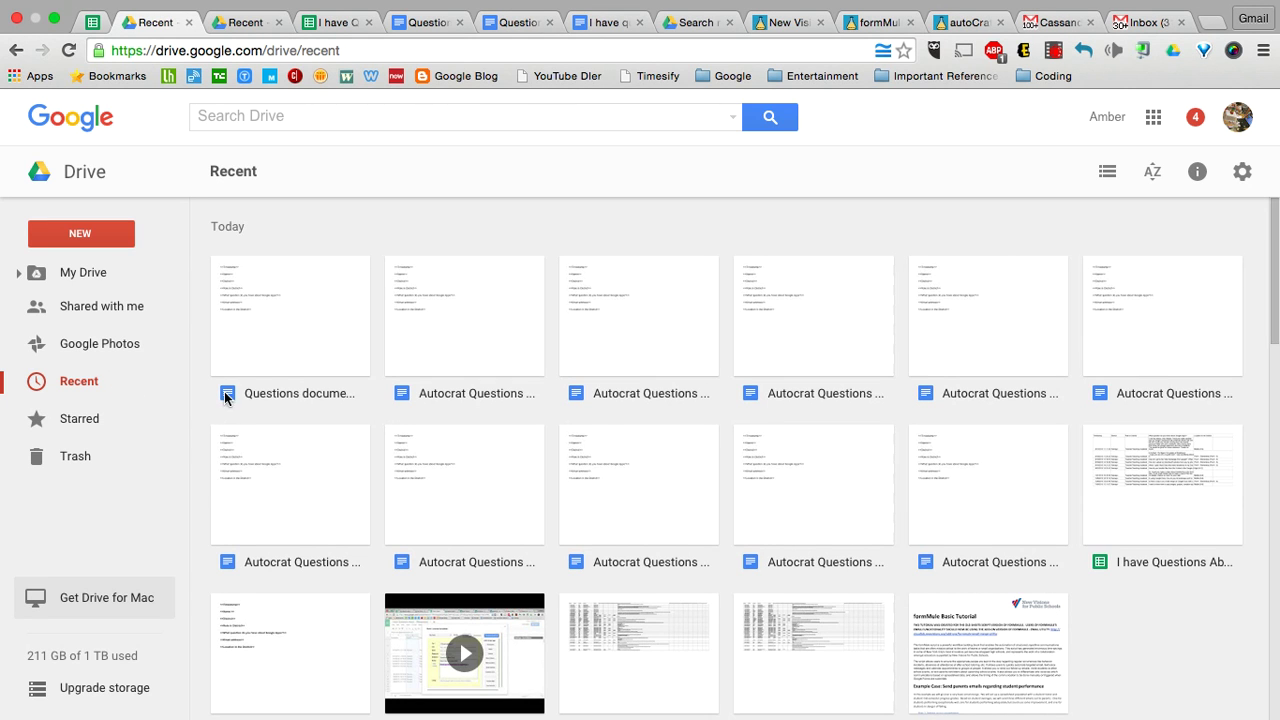
Open the first Autocrat Questions document and review the response data merged into it
click(466, 393)
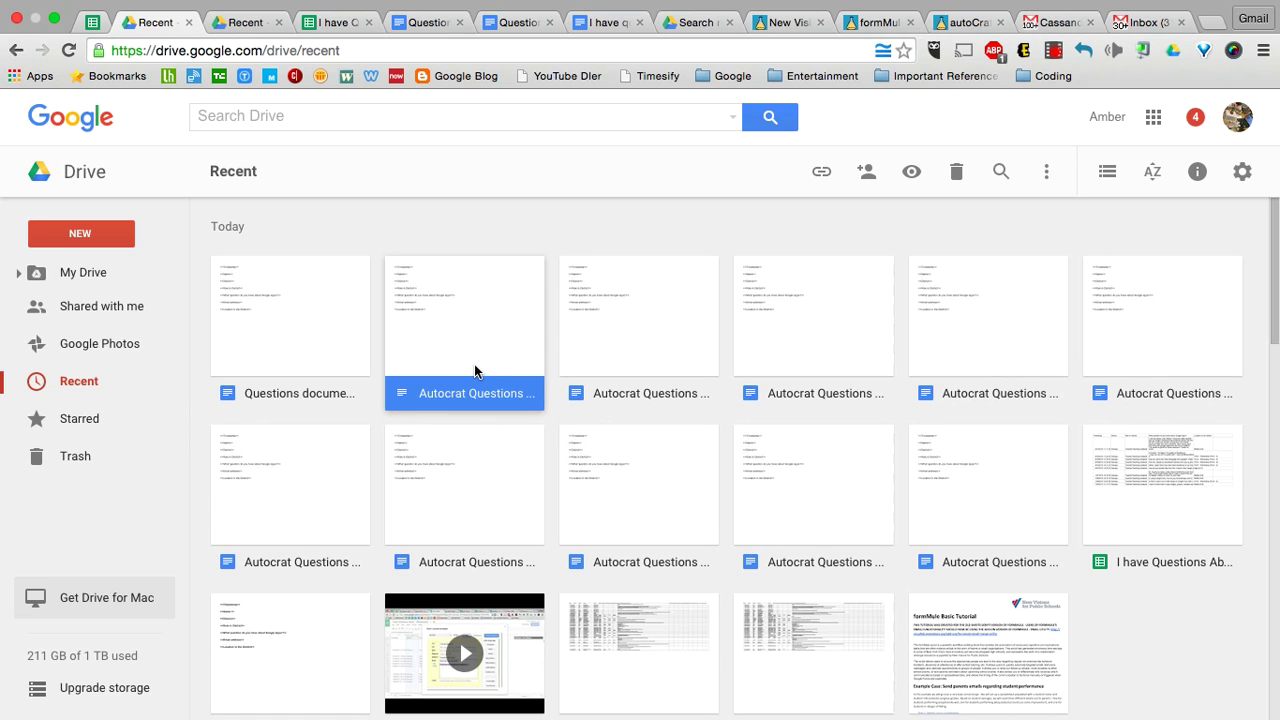
double_click(474, 364)
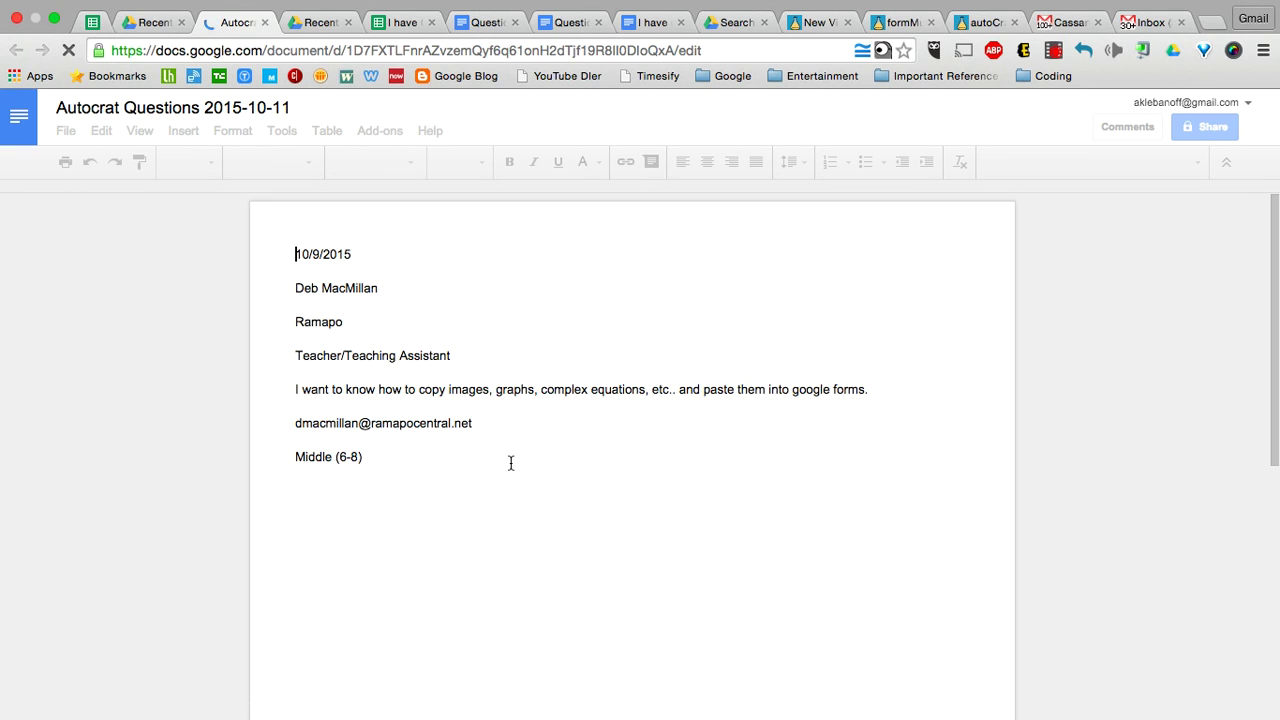
scroll(510, 463, down, 5)
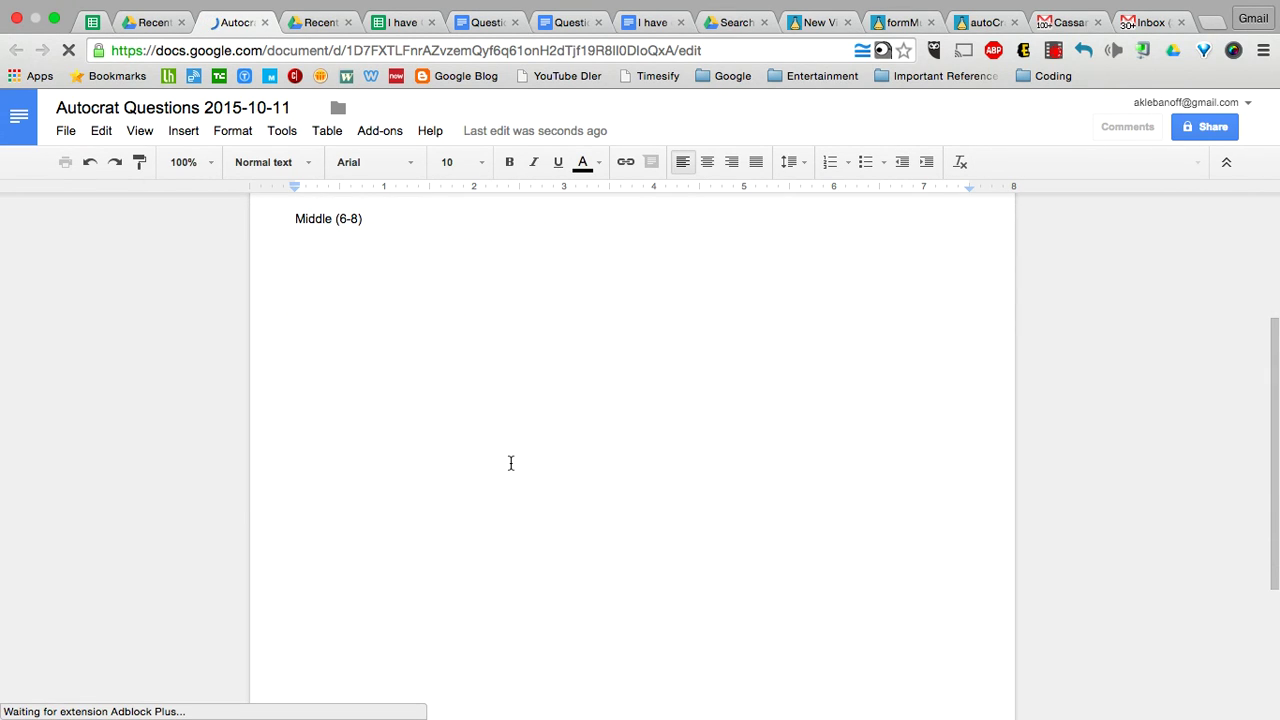
scroll(510, 463, up, 1)
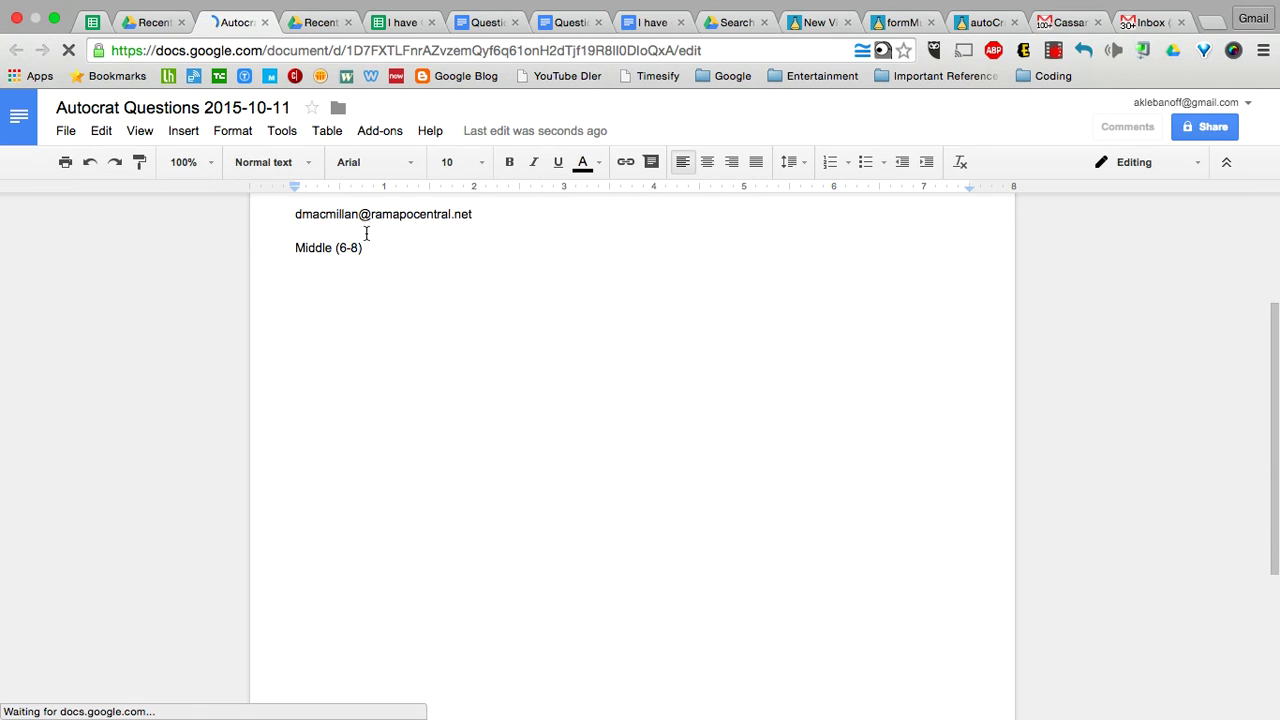
Look through the other Autocrat Questions documents among Drive's recent files and return to the responses spreadsheet
click(148, 24)
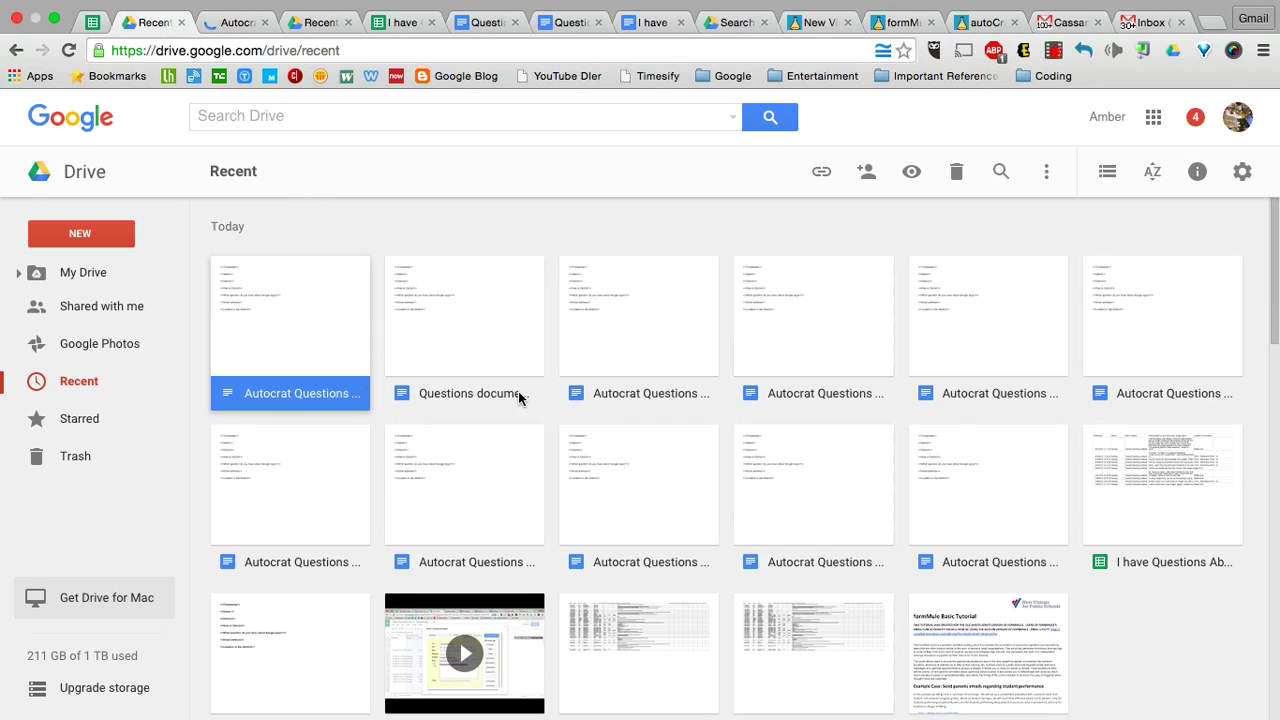
click(623, 392)
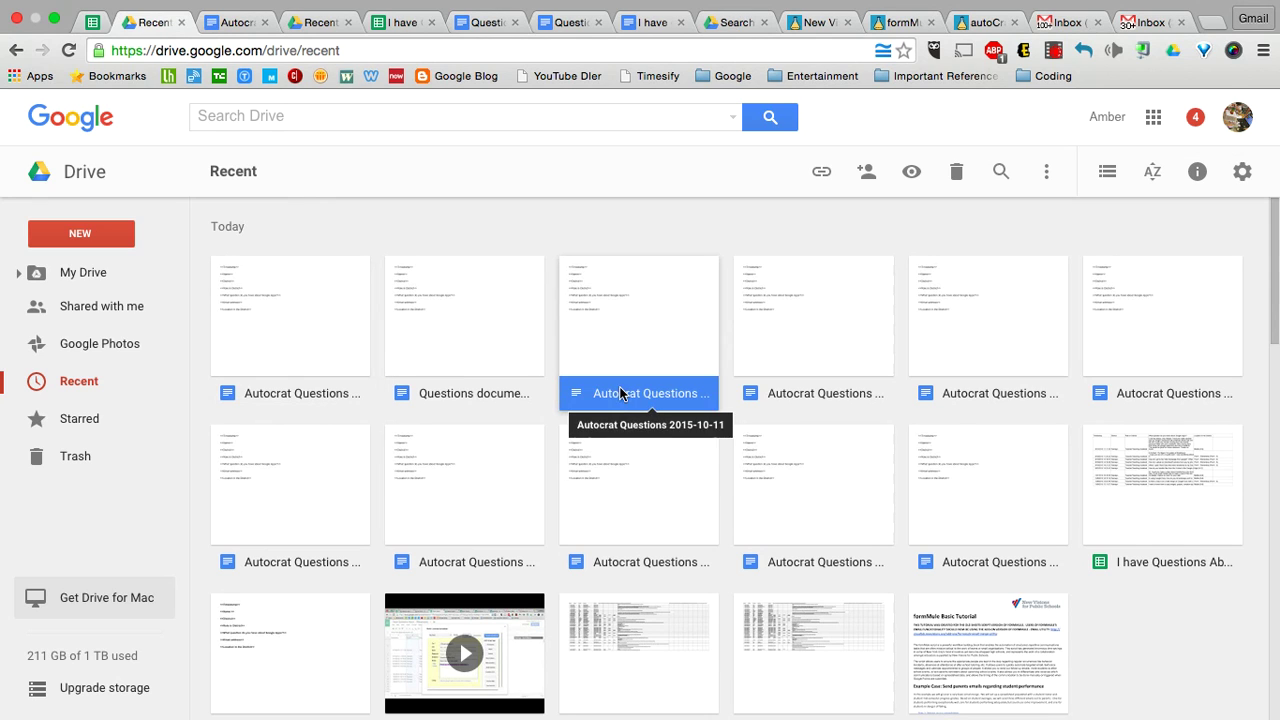
click(799, 392)
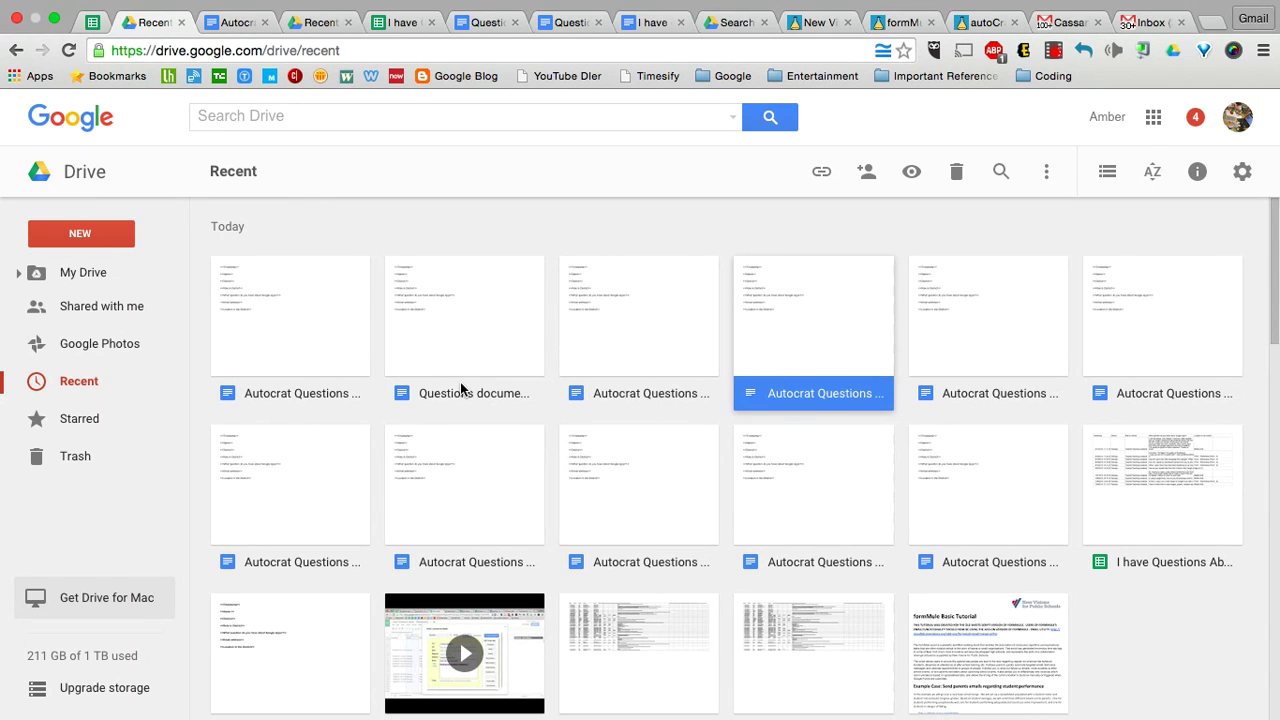
click(297, 390)
click(623, 393)
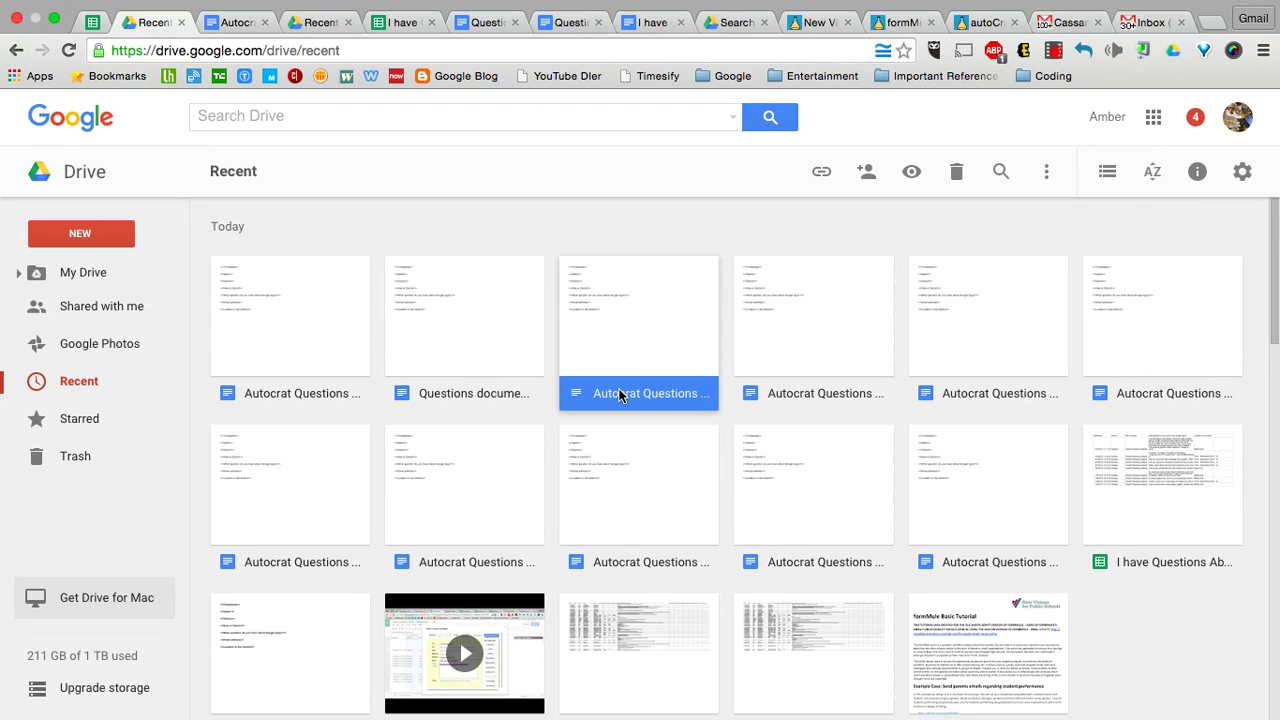
click(812, 397)
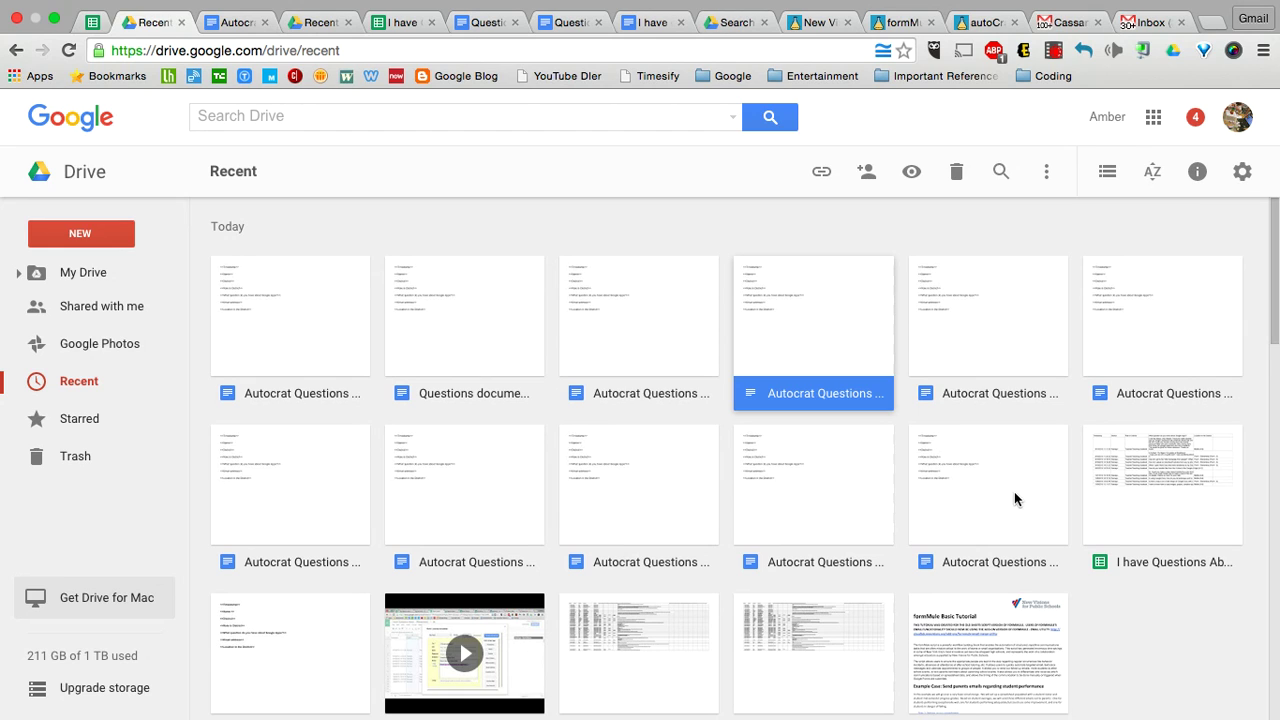
click(575, 497)
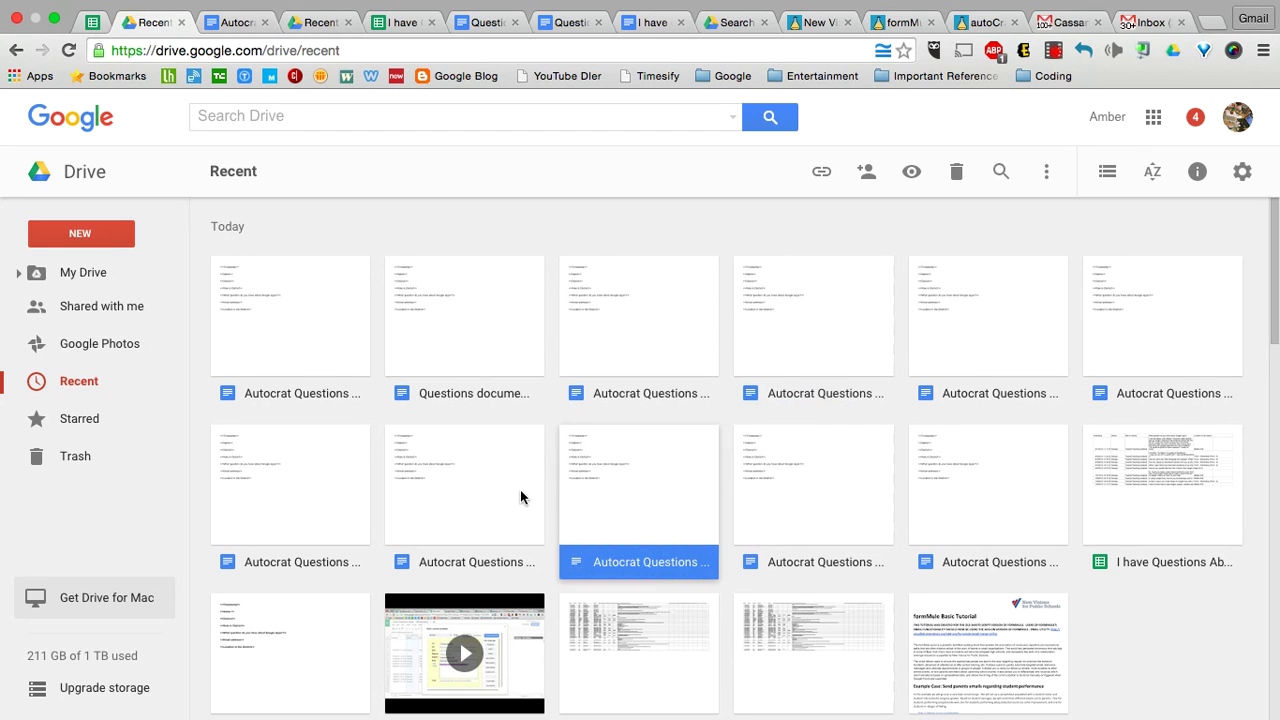
click(520, 489)
click(321, 476)
scroll(350, 502, down, 3)
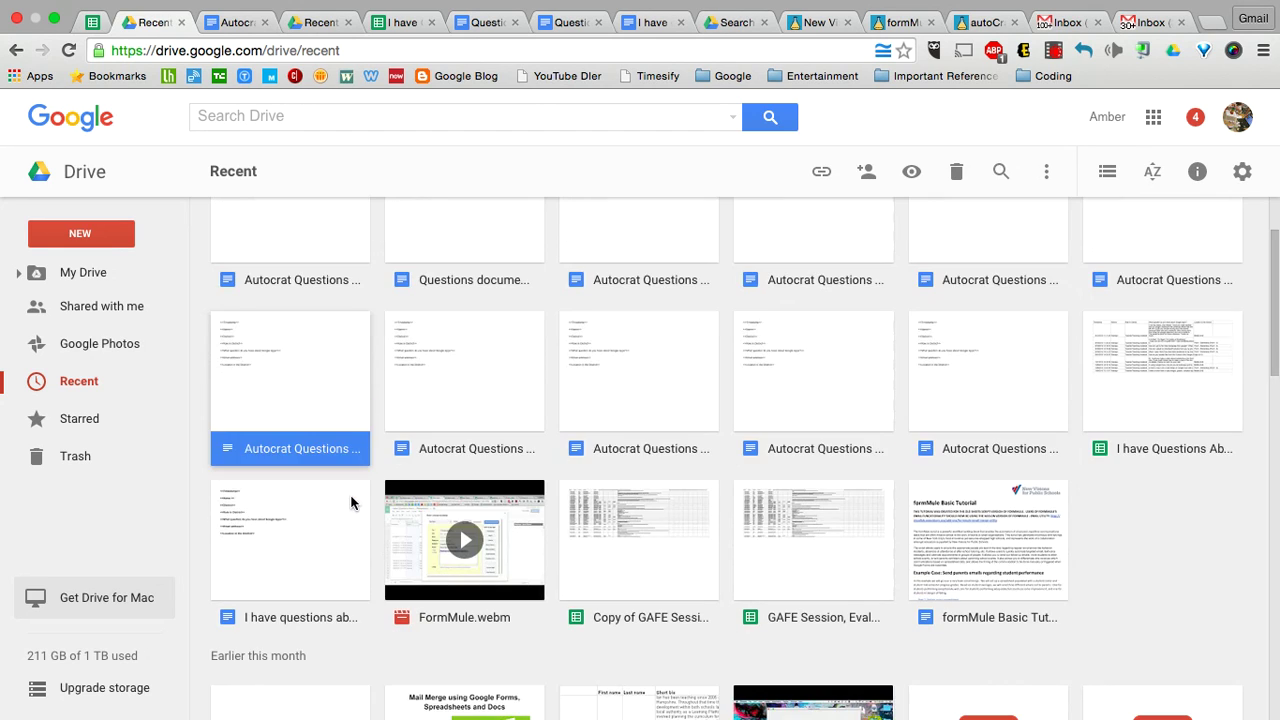
scroll(350, 502, up, 3)
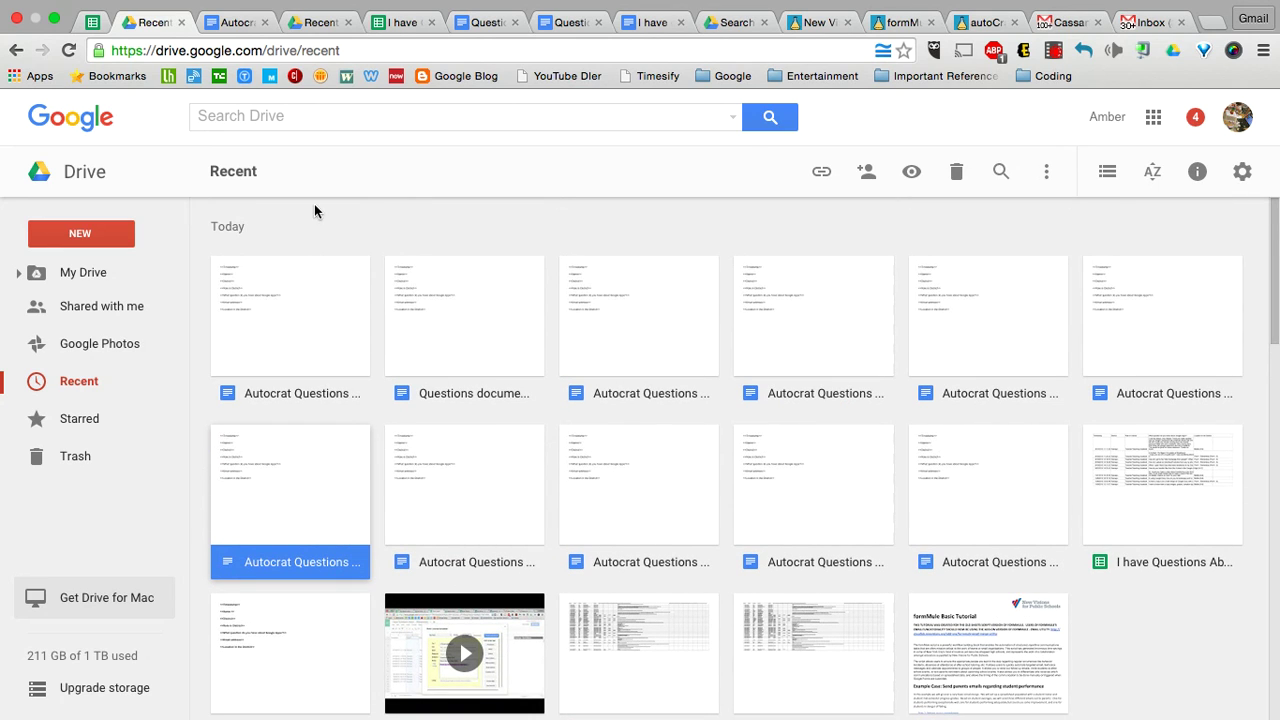
click(395, 32)
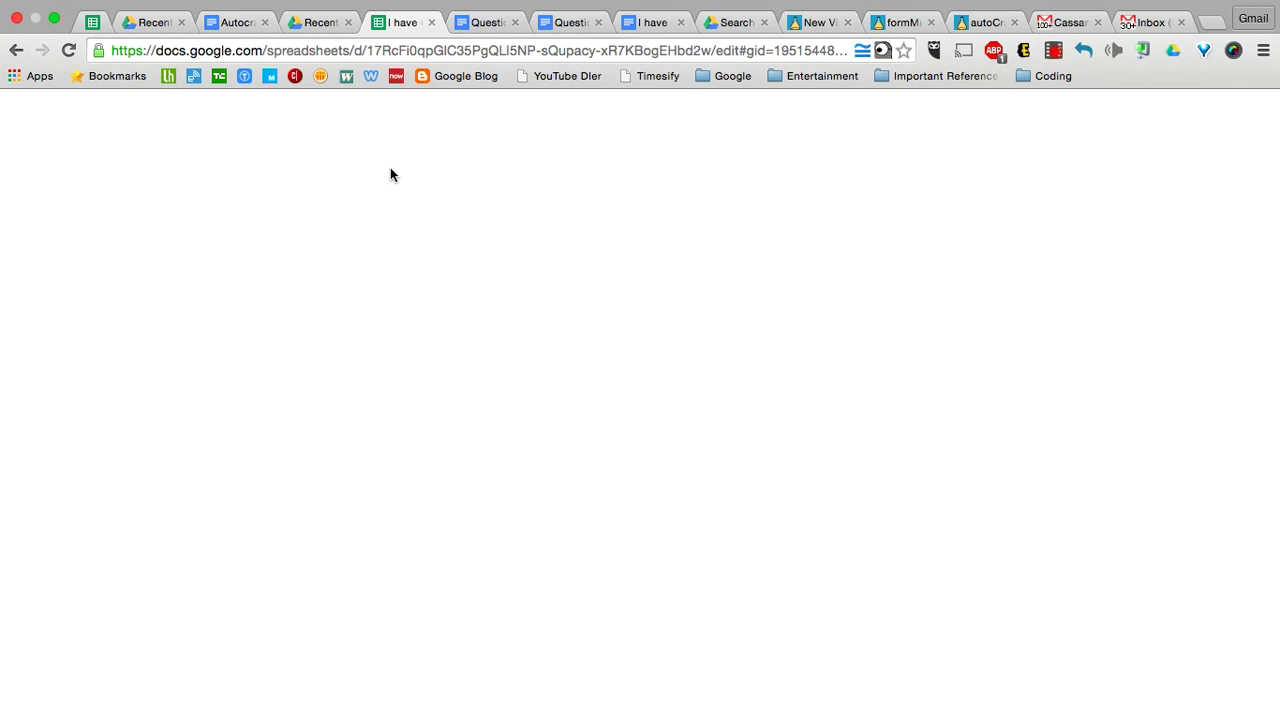